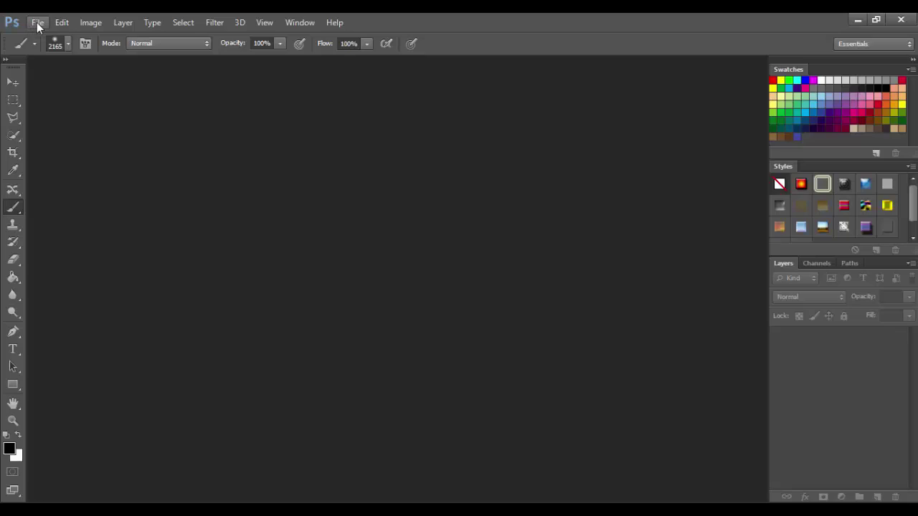
Step: Open df.jpeg and convert its locked Background into an editable Layer 0
{"action": "left_click", "coordinate": [37, 26]}
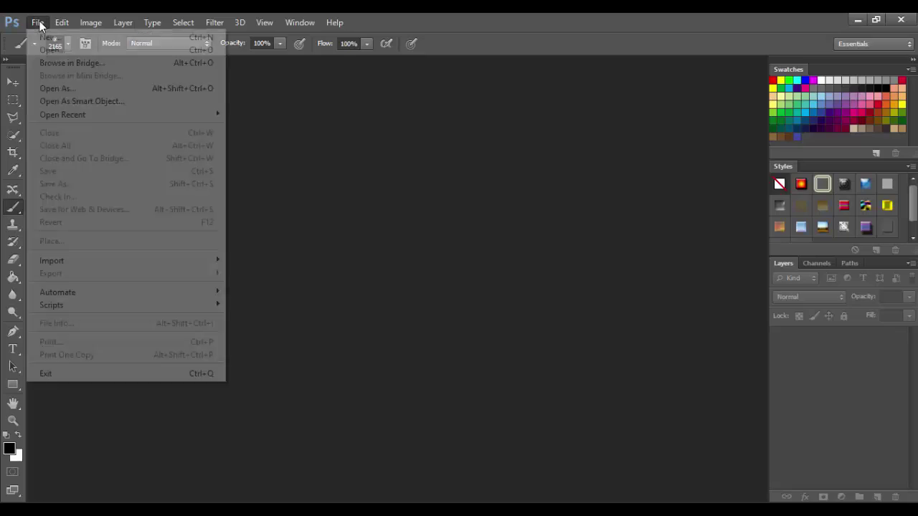
{"action": "left_click", "coordinate": [80, 47]}
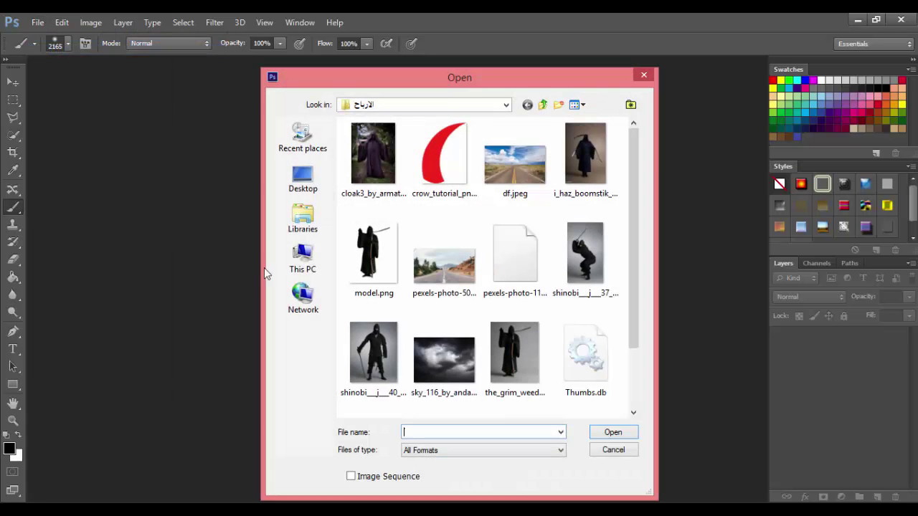
{"action": "double_click", "coordinate": [522, 168]}
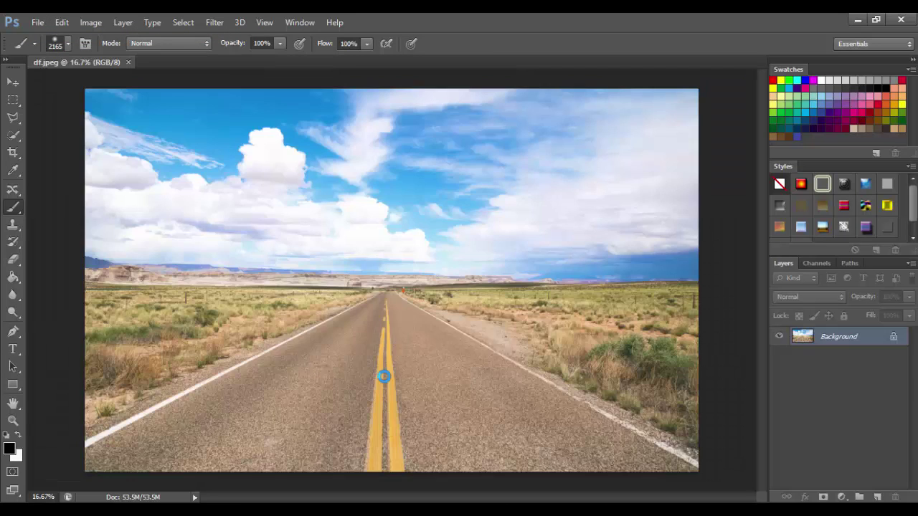
{"action": "double_click", "coordinate": [895, 340]}
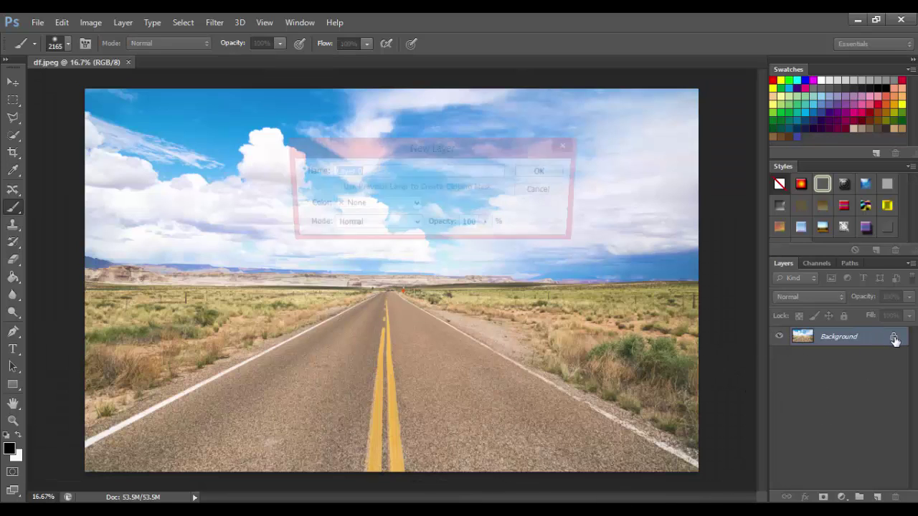
{"action": "key", "text": "Return"}
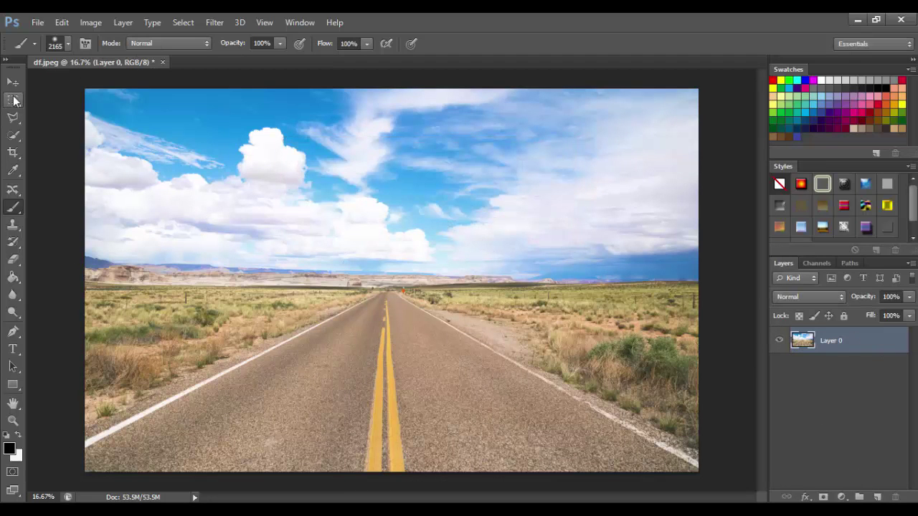
Step: Crop the road photo with the 16x9 1920 × 1080 preset, trimming top and bottom
{"action": "left_click", "coordinate": [13, 154]}
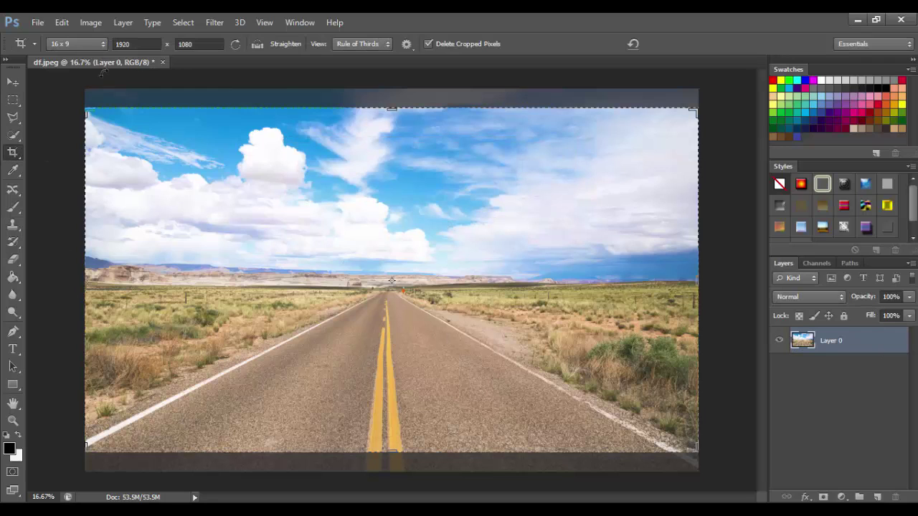
{"action": "left_click", "coordinate": [132, 45]}
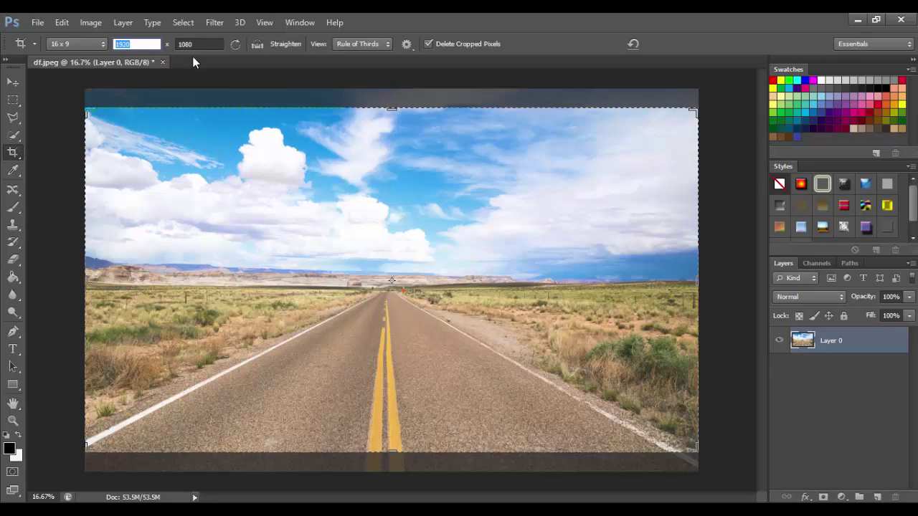
{"action": "key", "text": "Tab"}
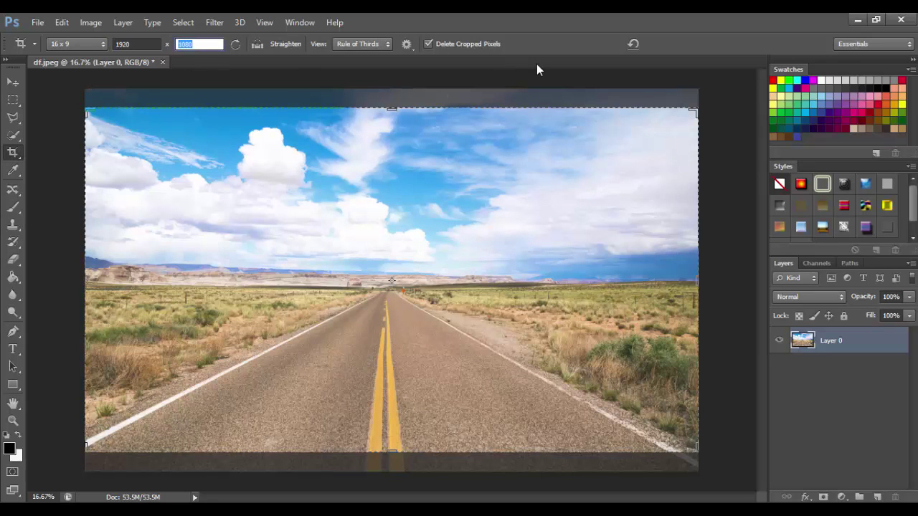
{"action": "key", "text": "Return"}
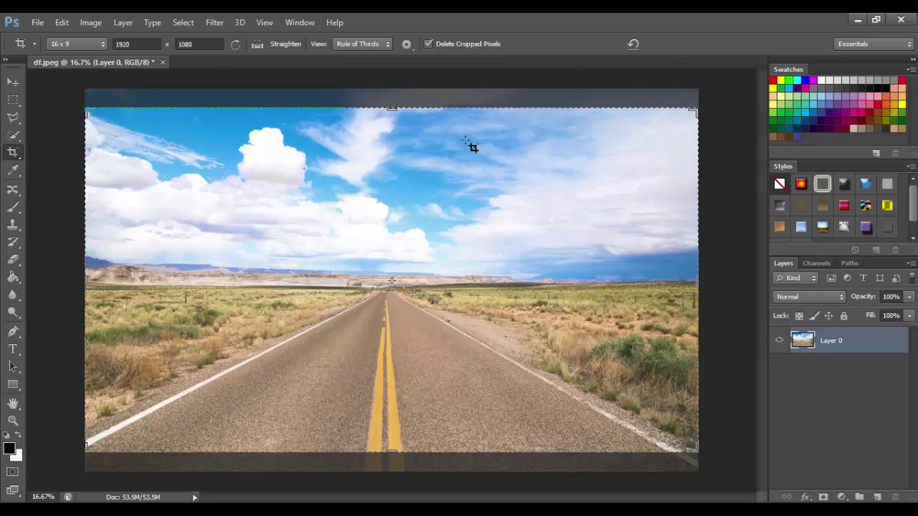
{"action": "left_click", "coordinate": [326, 290]}
{"action": "left_click", "coordinate": [675, 44]}
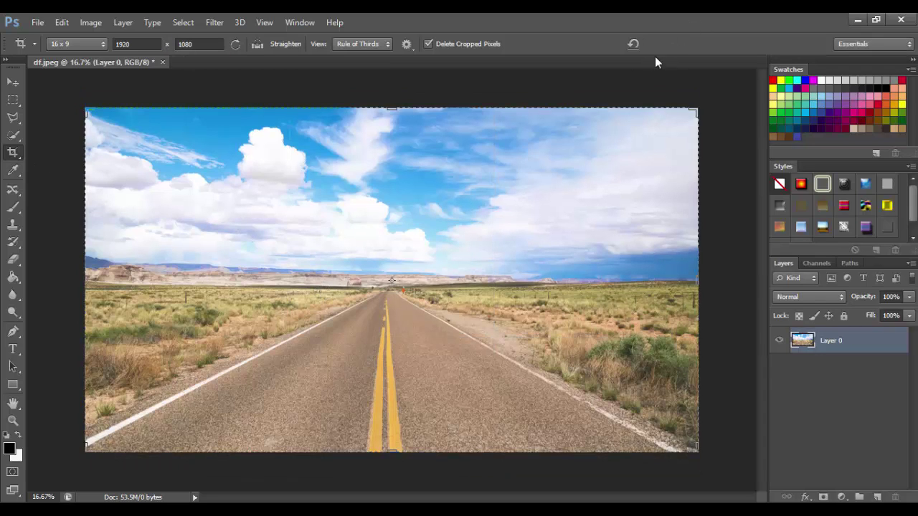
{"action": "left_click", "coordinate": [13, 83]}
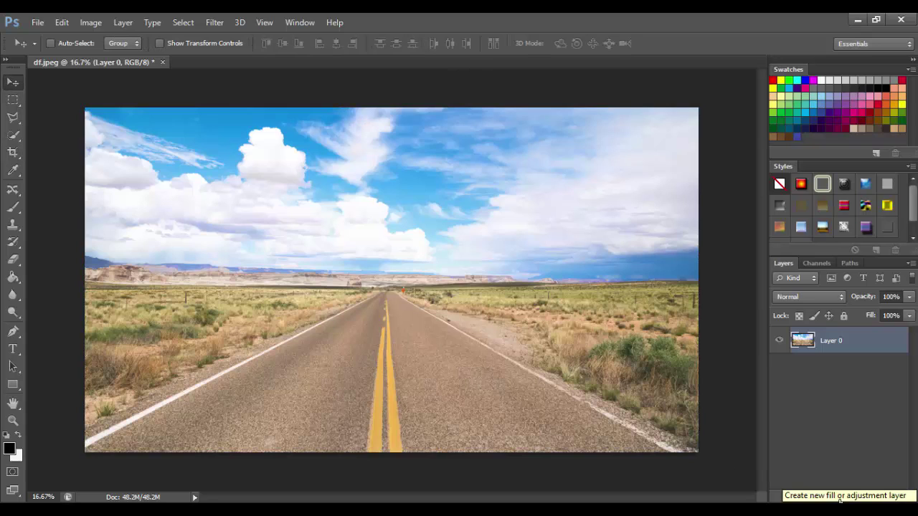
Step: Add a Brightness/Contrast adjustment layer with Brightness set to -125
{"action": "left_click", "coordinate": [840, 501]}
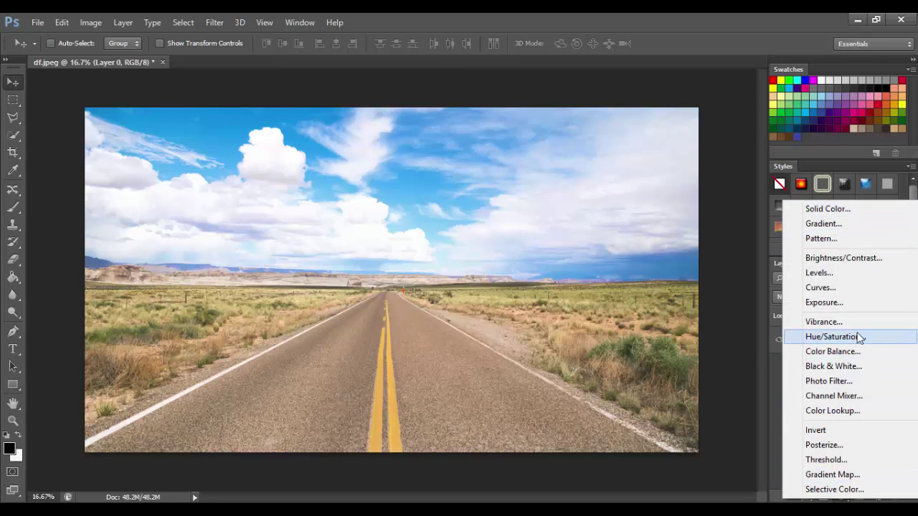
{"action": "left_click", "coordinate": [854, 258]}
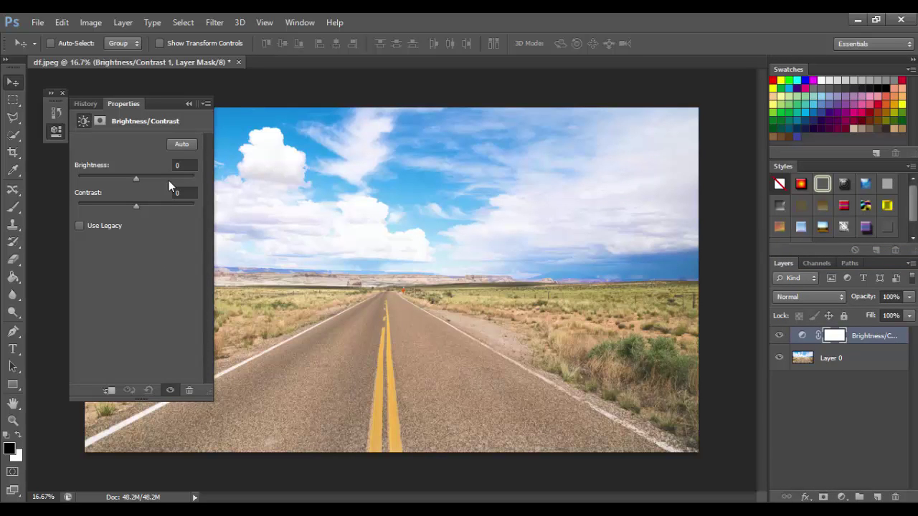
{"action": "left_click", "coordinate": [183, 165]}
{"action": "type", "text": "125"}
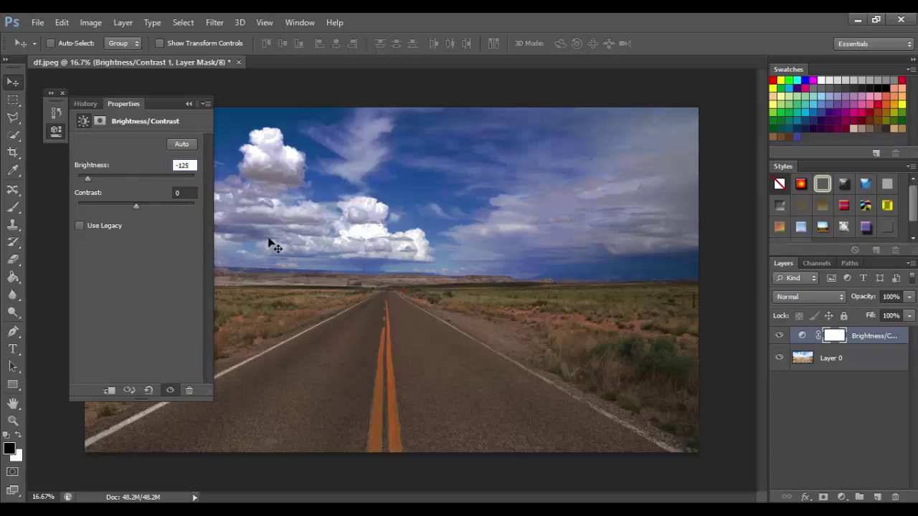
{"action": "left_click", "coordinate": [62, 92]}
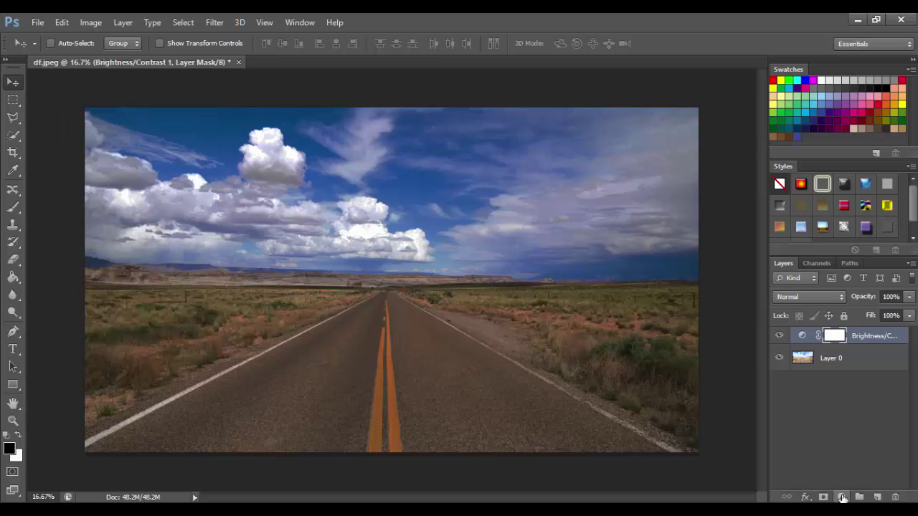
Step: Add a Hue/Saturation adjustment layer with Lightness lowered to -23
{"action": "left_click", "coordinate": [842, 497]}
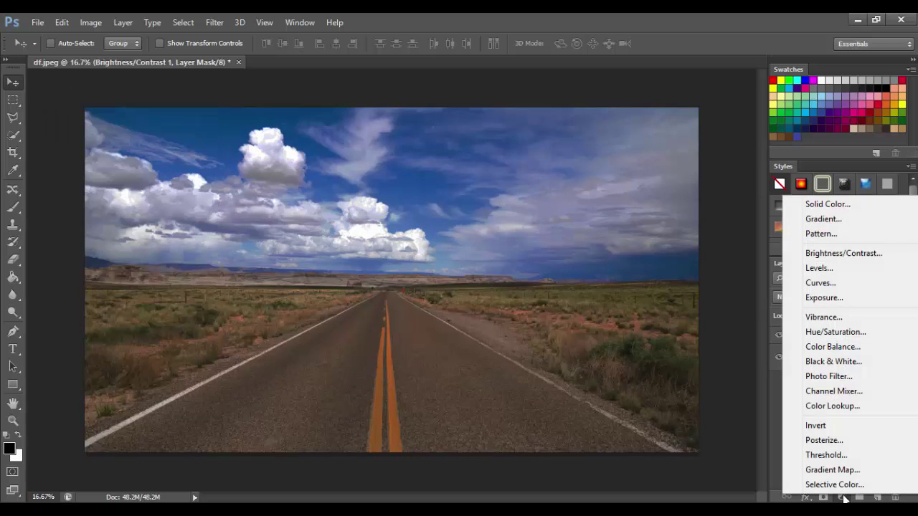
{"action": "left_click", "coordinate": [835, 332]}
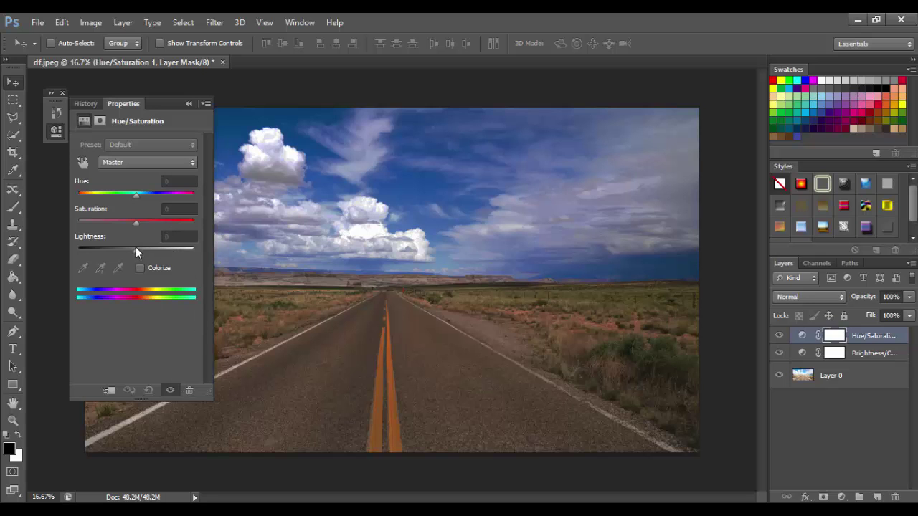
{"action": "left_click_drag", "start_coordinate": [136, 250], "coordinate": [119, 258]}
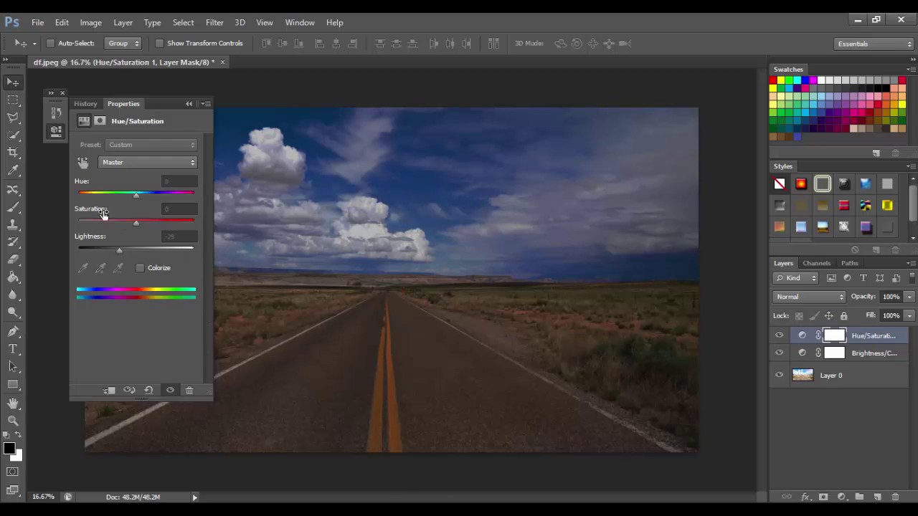
{"action": "left_click", "coordinate": [62, 93]}
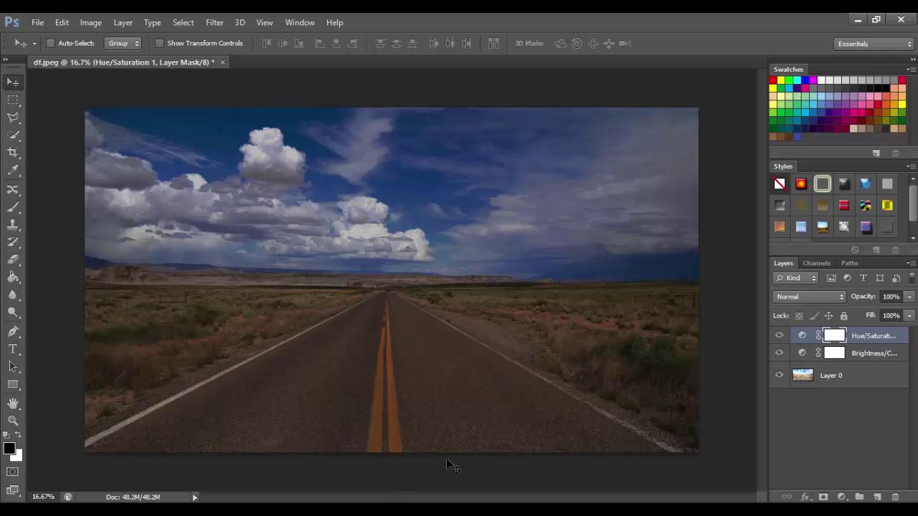
Step: Place the sky_116 stormy sky image and scale it up to cover the canvas
{"action": "left_click", "coordinate": [36, 22]}
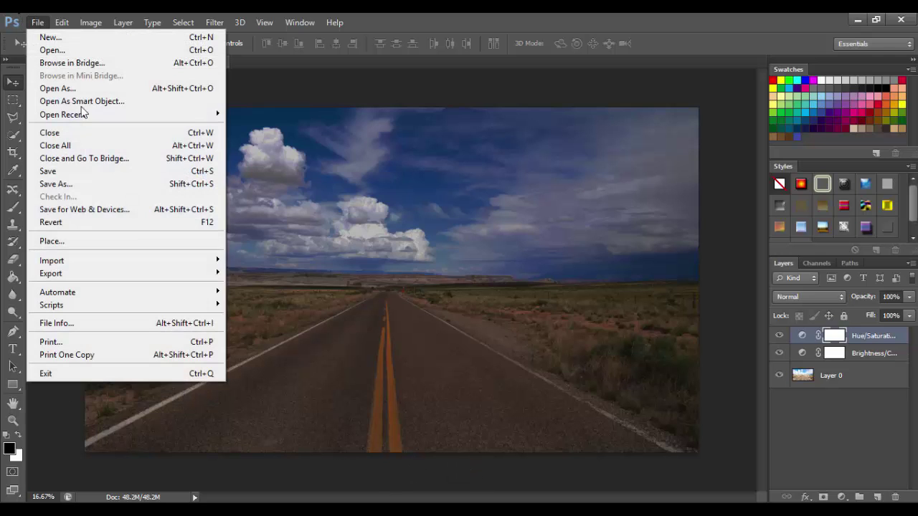
{"action": "left_click", "coordinate": [129, 243]}
{"action": "left_click", "coordinate": [437, 366]}
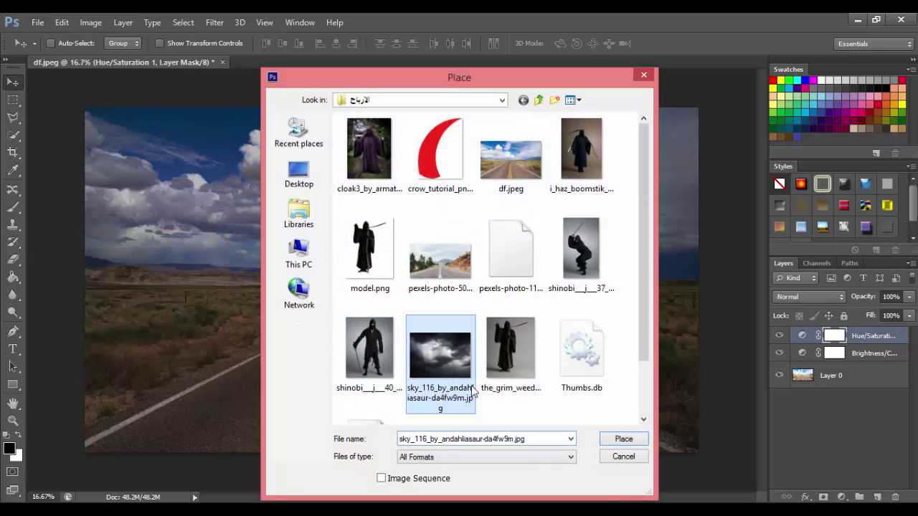
{"action": "left_click", "coordinate": [623, 439]}
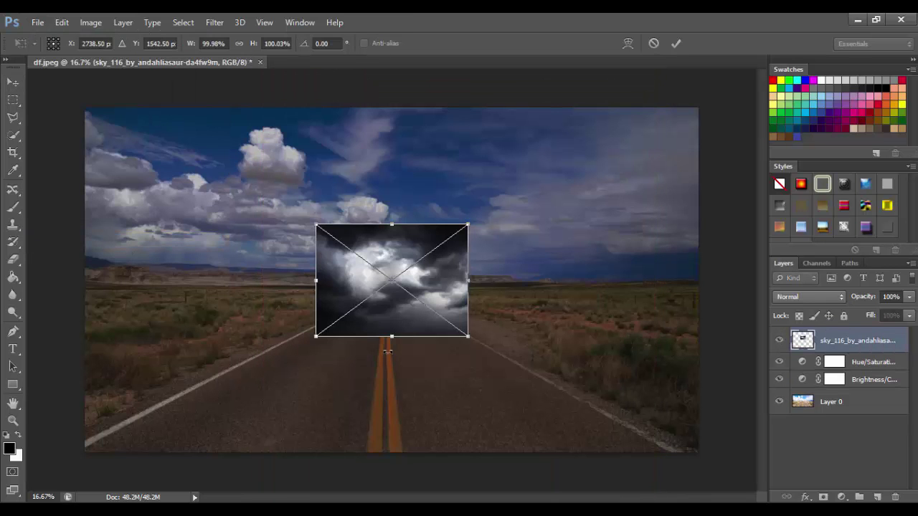
{"action": "key", "text": "ctrl+minus"}
{"action": "key", "text": "ctrl+minus"}
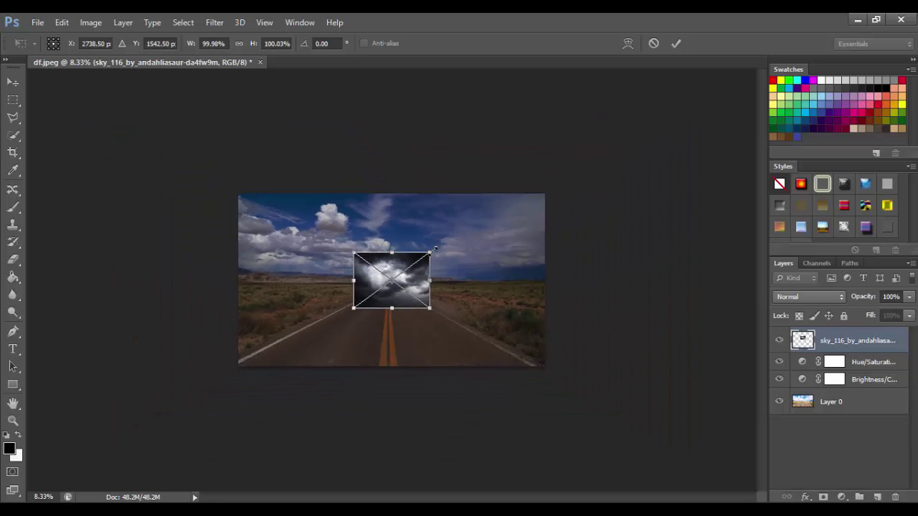
{"action": "left_click_drag", "start_coordinate": [435, 249], "coordinate": [561, 130]}
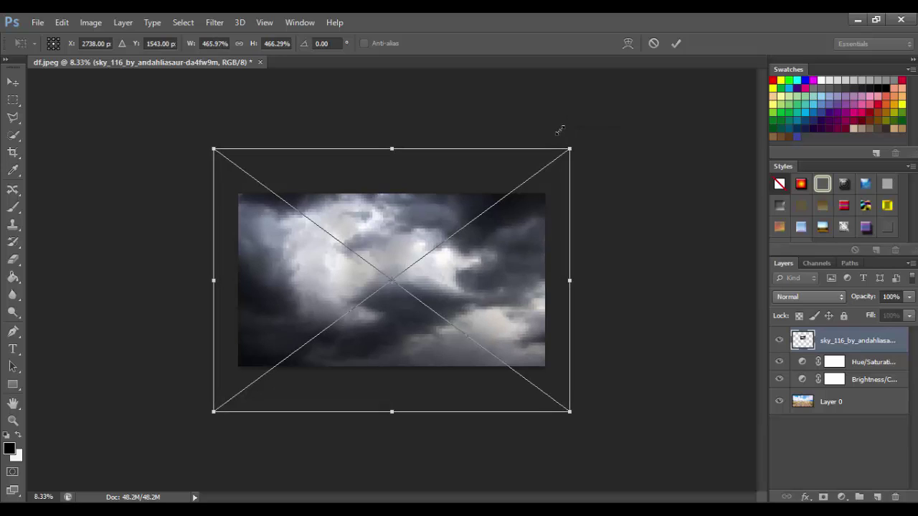
Step: Warp the sky in perspective, pinching the bottom inward, then reshape its top with Free Transform
{"action": "right_click", "coordinate": [522, 304]}
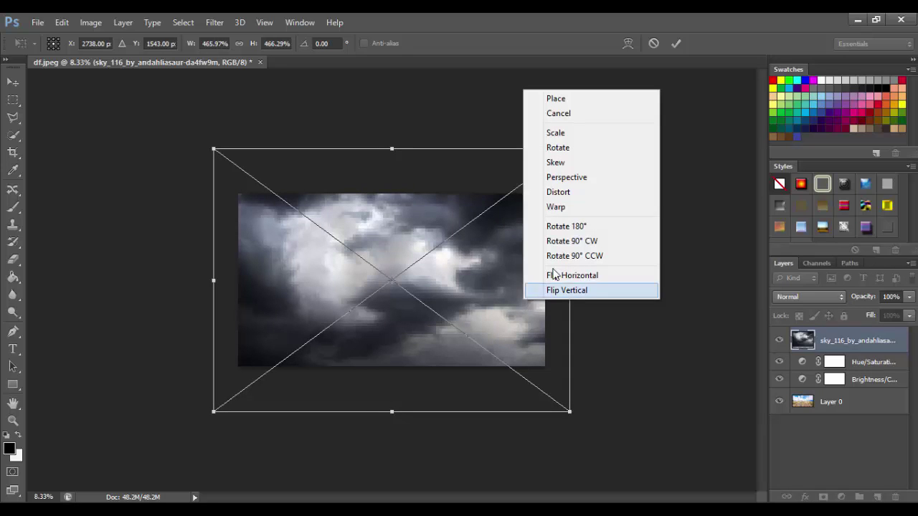
{"action": "left_click", "coordinate": [594, 184]}
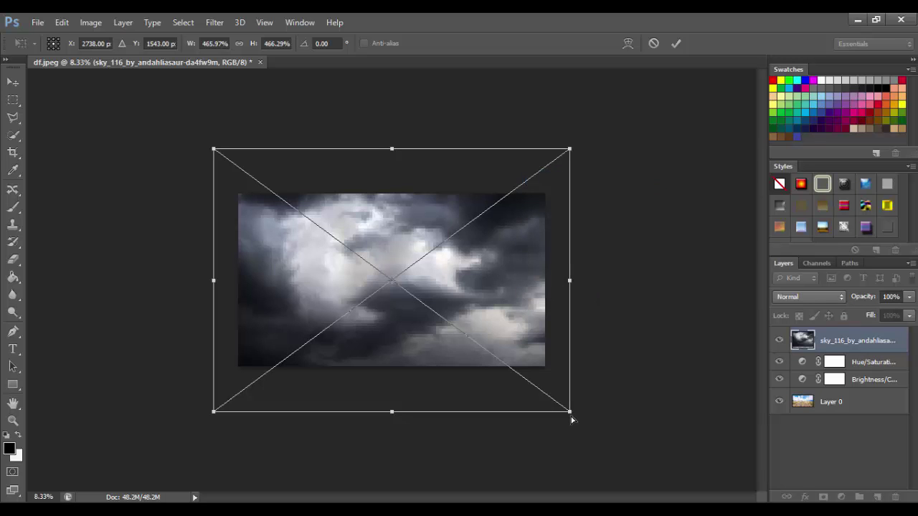
{"action": "left_click_drag", "start_coordinate": [572, 413], "coordinate": [501, 408]}
{"action": "left_click", "coordinate": [676, 43]}
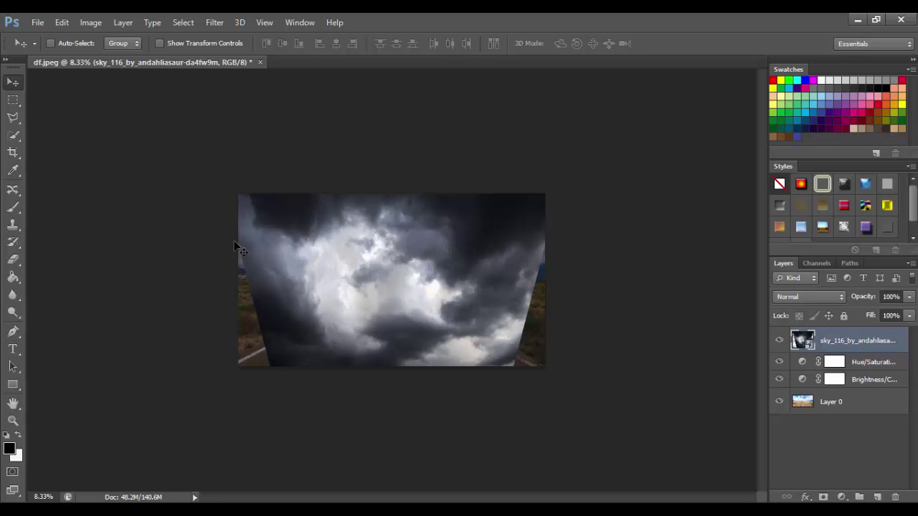
{"action": "key", "text": "ctrl+plus"}
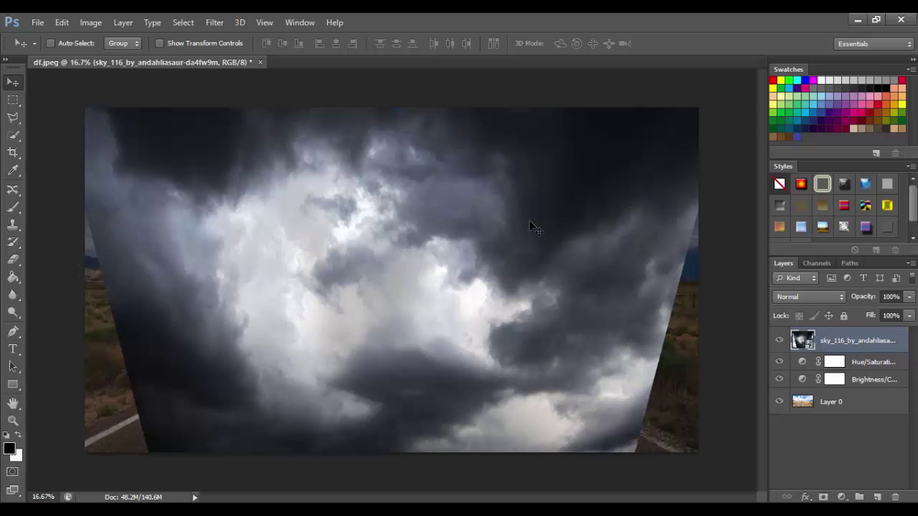
{"action": "key", "text": "ctrl+t"}
{"action": "key", "text": "ctrl+minus"}
{"action": "mouse_move", "coordinate": [566, 147]}
{"action": "left_mouse_down"}
{"action": "mouse_move", "coordinate": [575, 133]}
{"action": "mouse_move", "coordinate": [537, 235]}
{"action": "left_mouse_up"}
{"action": "left_click", "coordinate": [676, 43]}
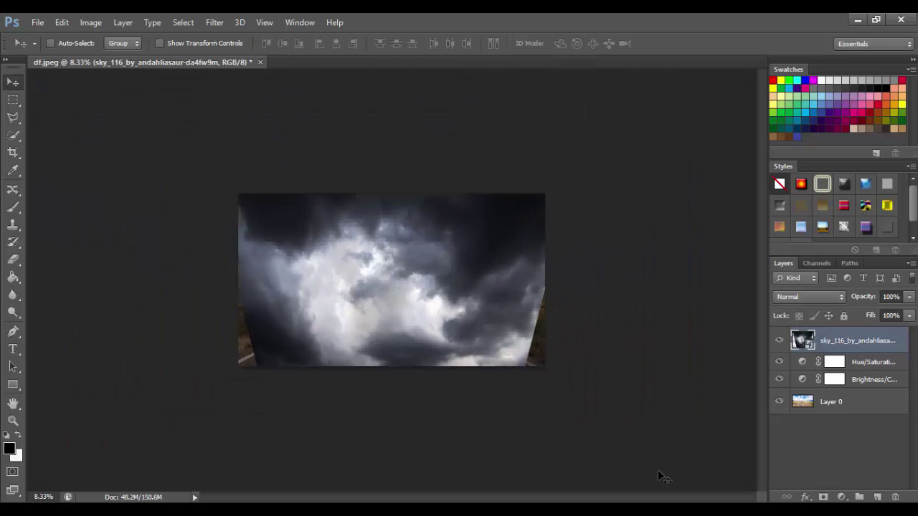
Step: Add a layer mask to the sky layer and set a Brush with 0% hardness
{"action": "left_click", "coordinate": [823, 496]}
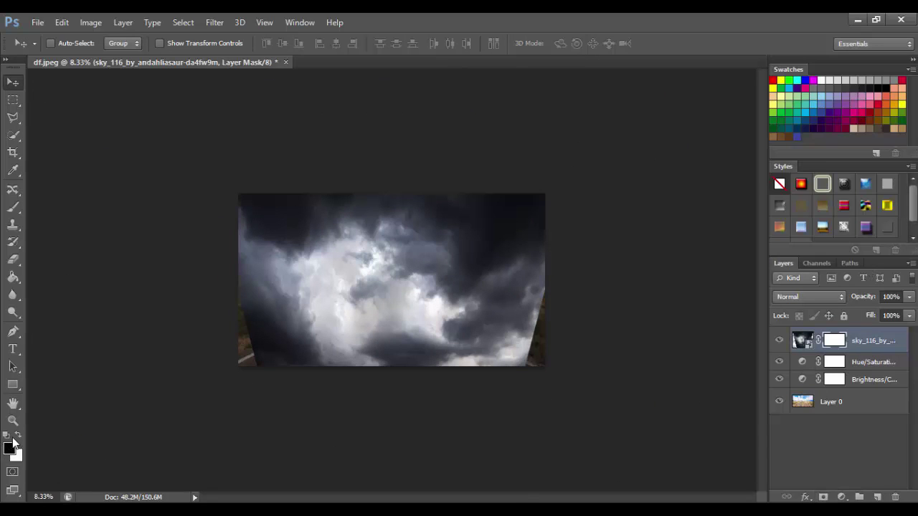
{"action": "left_click", "coordinate": [13, 208]}
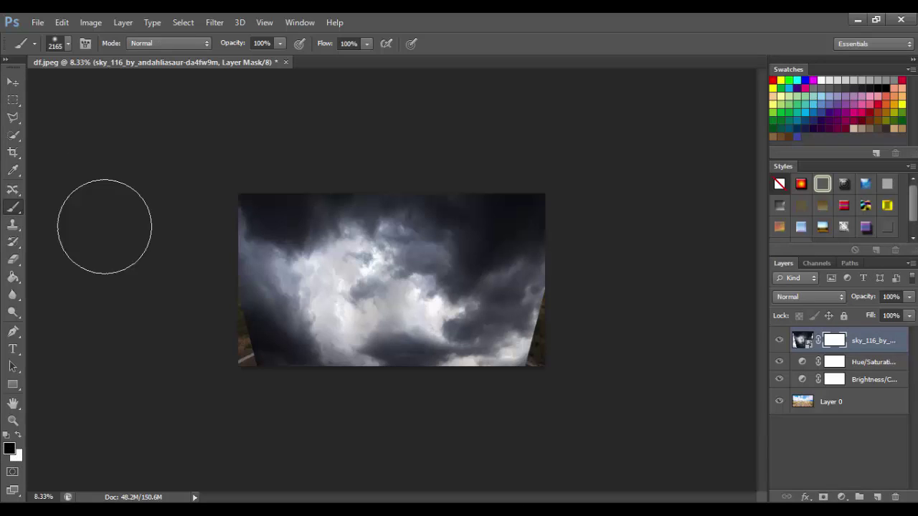
{"action": "right_click", "coordinate": [349, 321]}
{"action": "left_click", "coordinate": [378, 283]}
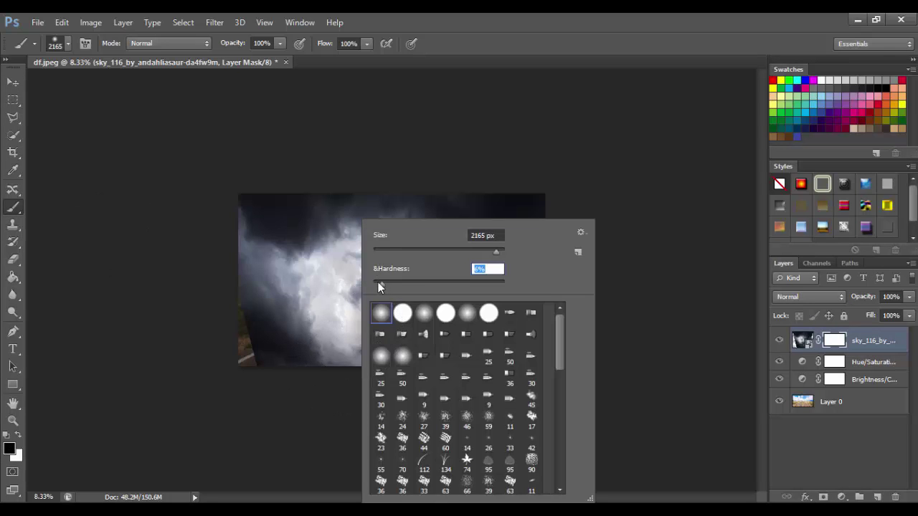
{"action": "left_click", "coordinate": [523, 131]}
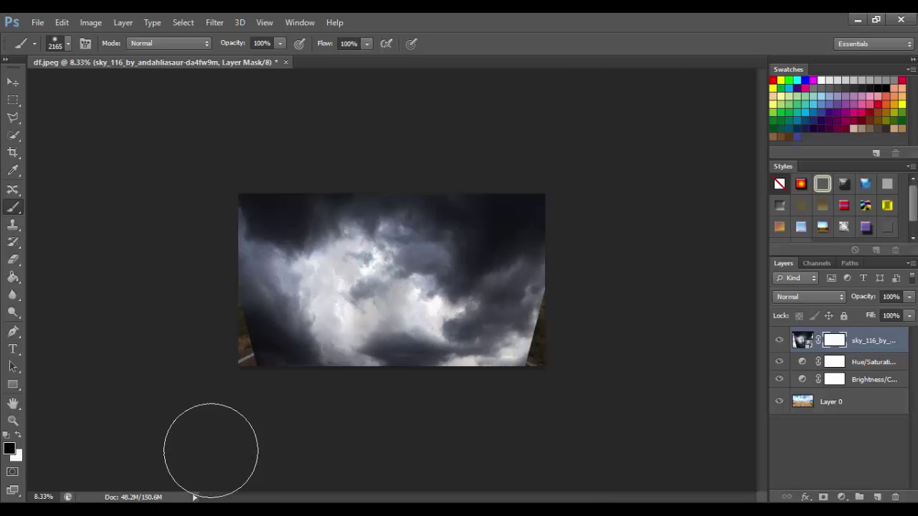
Step: Paint the sky mask black to reveal the road, white for horizon fog, then add an empty layer
{"action": "mouse_move", "coordinate": [351, 389]}
{"action": "left_mouse_down"}
{"action": "mouse_move", "coordinate": [553, 348]}
{"action": "mouse_move", "coordinate": [430, 365]}
{"action": "left_mouse_up"}
{"action": "scroll", "coordinate": [431, 364], "scroll_direction": "up", "scroll_amount": 2}
{"action": "scroll", "coordinate": [339, 204], "scroll_direction": "up", "scroll_amount": 2}
{"action": "scroll", "coordinate": [339, 204], "scroll_direction": "down", "scroll_amount": 2}
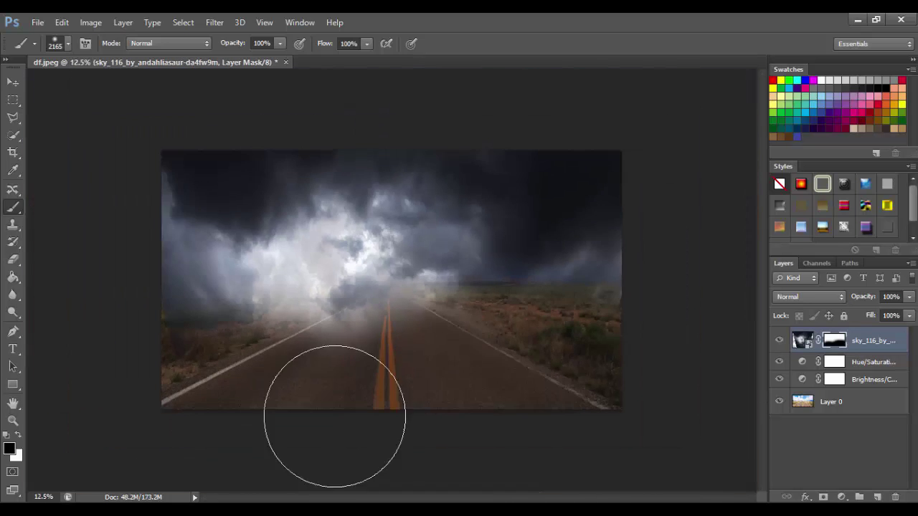
{"action": "mouse_move", "coordinate": [334, 416]}
{"action": "left_mouse_down"}
{"action": "mouse_move", "coordinate": [488, 380]}
{"action": "mouse_move", "coordinate": [277, 358]}
{"action": "mouse_move", "coordinate": [447, 376]}
{"action": "left_mouse_up"}
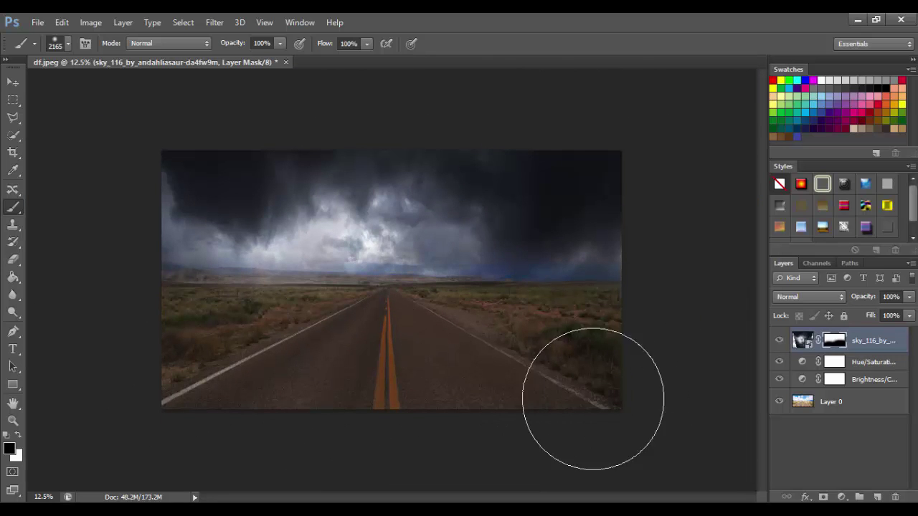
{"action": "left_click", "coordinate": [19, 435]}
{"action": "left_click_drag", "start_coordinate": [297, 205], "coordinate": [535, 216]}
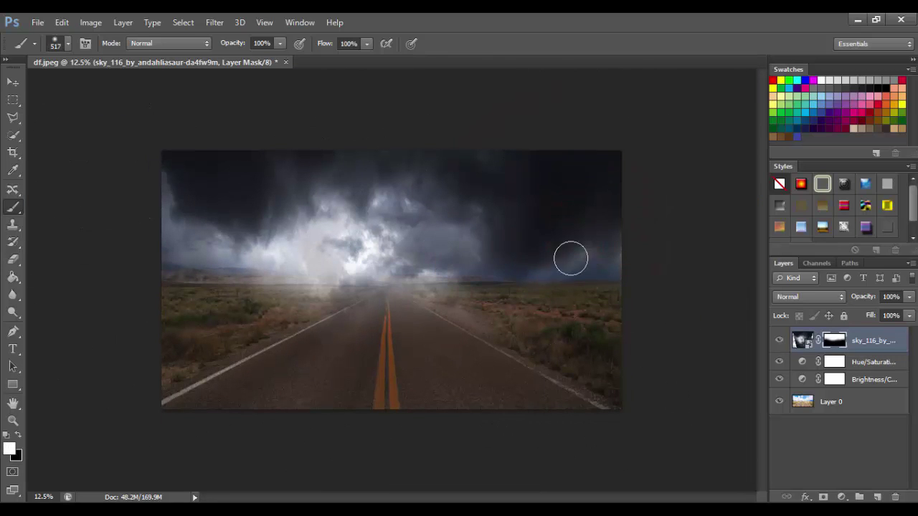
{"action": "mouse_move", "coordinate": [569, 256]}
{"action": "left_mouse_down"}
{"action": "mouse_move", "coordinate": [463, 268]}
{"action": "mouse_move", "coordinate": [170, 250]}
{"action": "mouse_move", "coordinate": [241, 269]}
{"action": "mouse_move", "coordinate": [490, 272]}
{"action": "left_mouse_up"}
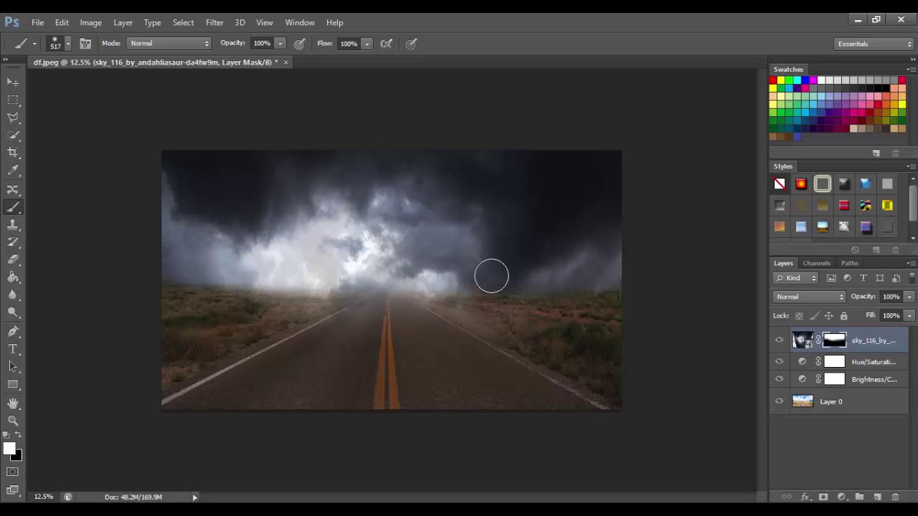
{"action": "left_click", "coordinate": [20, 435]}
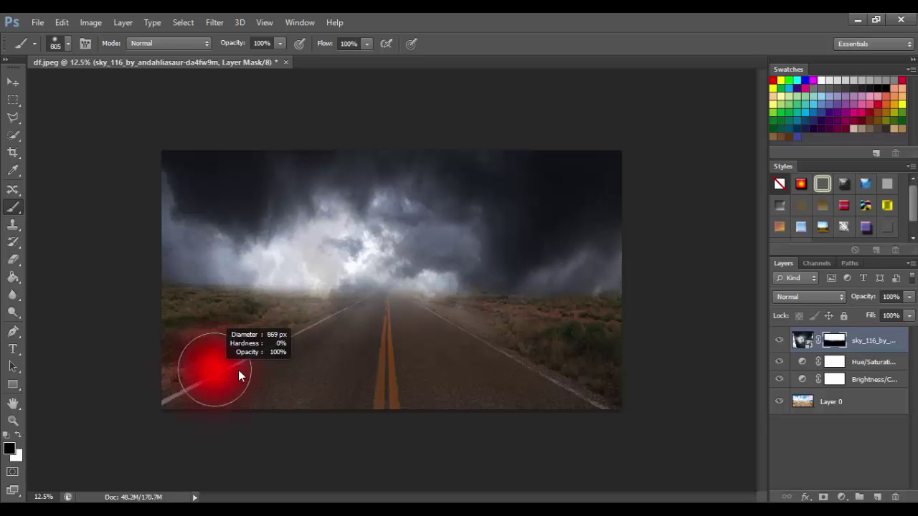
{"action": "mouse_move", "coordinate": [283, 337]}
{"action": "left_mouse_down"}
{"action": "mouse_move", "coordinate": [488, 342]}
{"action": "mouse_move", "coordinate": [158, 328]}
{"action": "mouse_move", "coordinate": [420, 327]}
{"action": "mouse_move", "coordinate": [502, 338]}
{"action": "mouse_move", "coordinate": [236, 326]}
{"action": "left_mouse_up"}
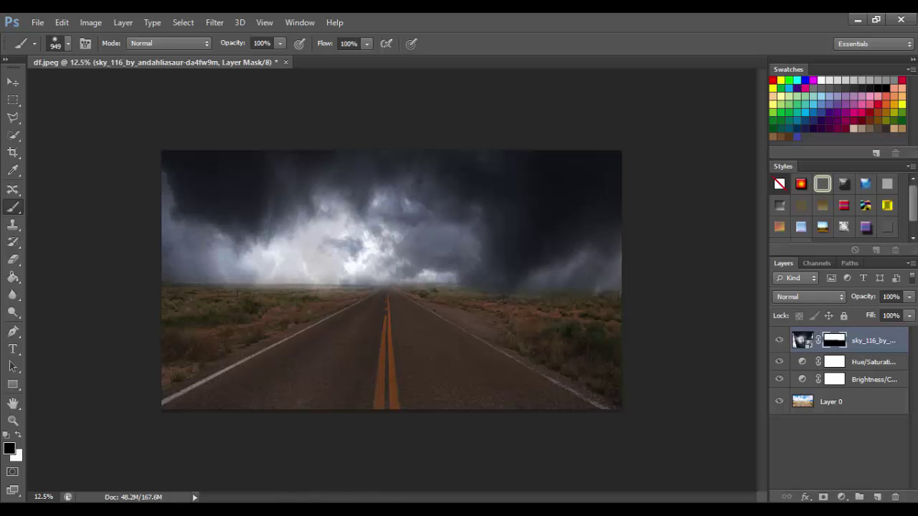
{"action": "left_click", "coordinate": [877, 497]}
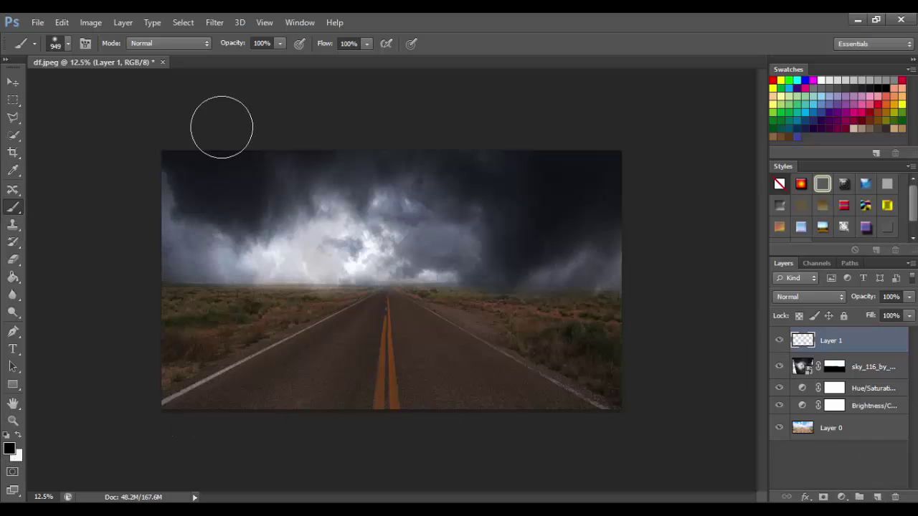
Step: Paint faint black at 20% opacity over the horizon clouds on Layer 1, comparing visibility
{"action": "left_click_drag", "start_coordinate": [240, 43], "coordinate": [186, 52]}
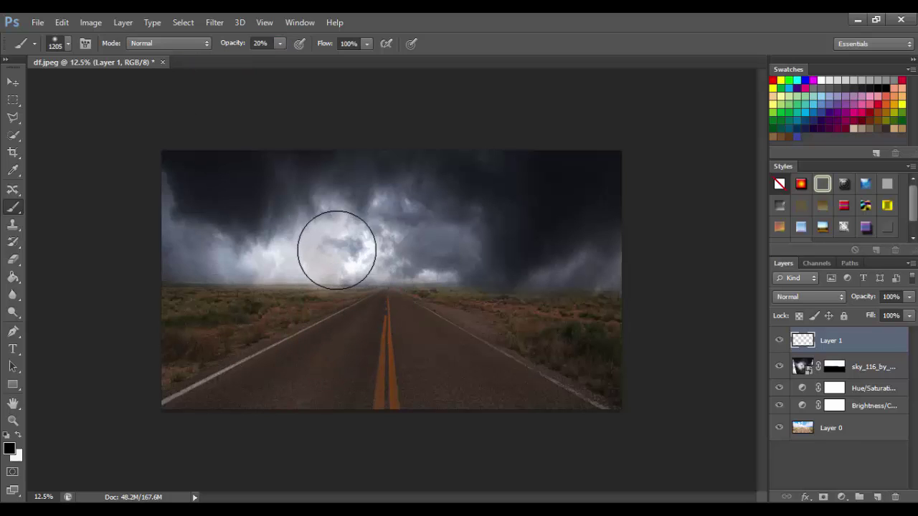
{"action": "mouse_move", "coordinate": [338, 246]}
{"action": "left_mouse_down"}
{"action": "mouse_move", "coordinate": [343, 287]}
{"action": "mouse_move", "coordinate": [389, 266]}
{"action": "mouse_move", "coordinate": [184, 263]}
{"action": "mouse_move", "coordinate": [215, 297]}
{"action": "mouse_move", "coordinate": [385, 265]}
{"action": "mouse_move", "coordinate": [308, 327]}
{"action": "mouse_move", "coordinate": [553, 311]}
{"action": "mouse_move", "coordinate": [354, 284]}
{"action": "mouse_move", "coordinate": [172, 242]}
{"action": "mouse_move", "coordinate": [543, 411]}
{"action": "mouse_move", "coordinate": [521, 328]}
{"action": "mouse_move", "coordinate": [211, 272]}
{"action": "mouse_move", "coordinate": [446, 253]}
{"action": "left_mouse_up"}
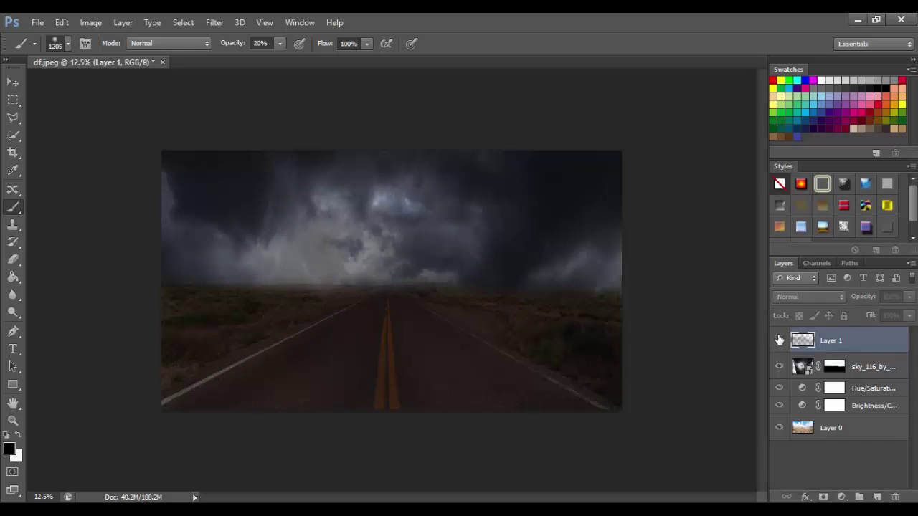
{"action": "left_click", "coordinate": [779, 341]}
{"action": "left_click", "coordinate": [778, 340]}
{"action": "left_click", "coordinate": [779, 340]}
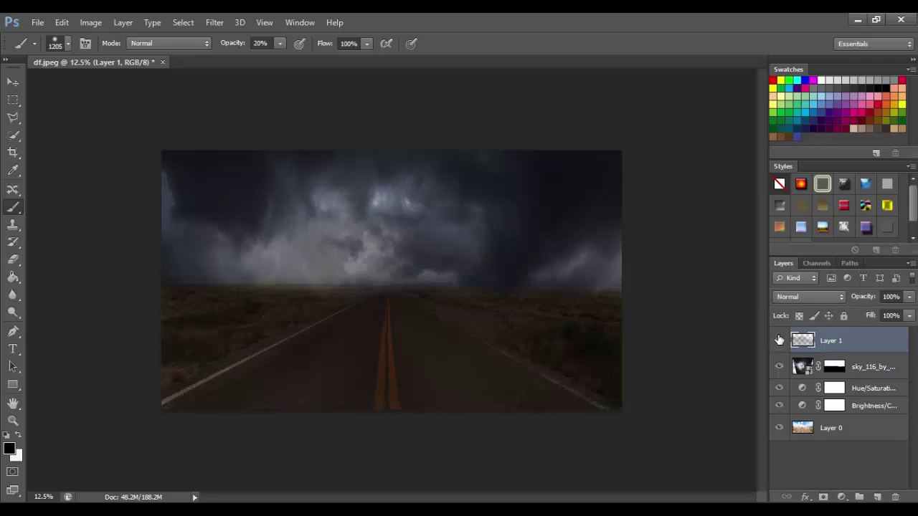
{"action": "left_click", "coordinate": [779, 341]}
Step: Add a new Layer 2 and rename Layer 1 to 'light'
{"action": "left_click", "coordinate": [877, 496]}
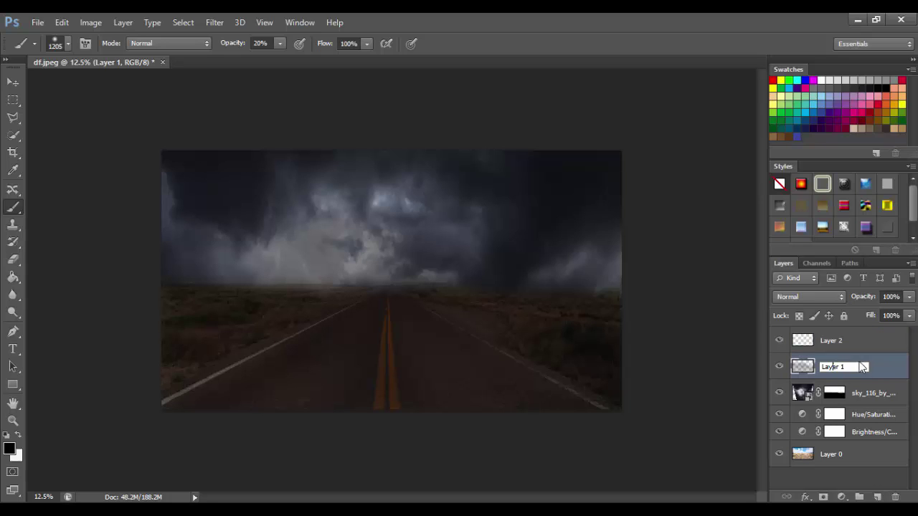
{"action": "left_click_drag", "start_coordinate": [850, 366], "coordinate": [762, 373]}
{"action": "key", "text": "BackSpace"}
{"action": "type", "text": "light"}
{"action": "key", "text": "Return"}
{"action": "left_click", "coordinate": [845, 343]}
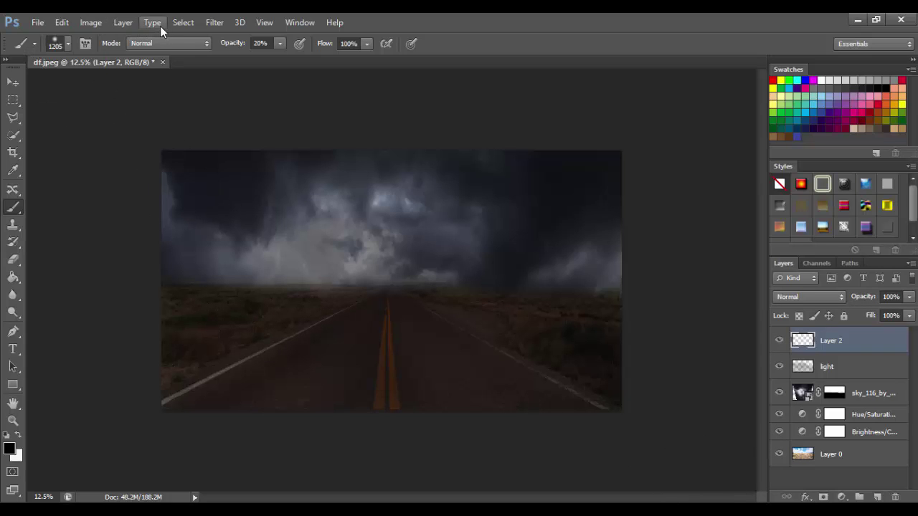
Step: Render grey Clouds on Layer 2, add a white layer mask, and set brush opacity to 100%
{"action": "left_click", "coordinate": [214, 22]}
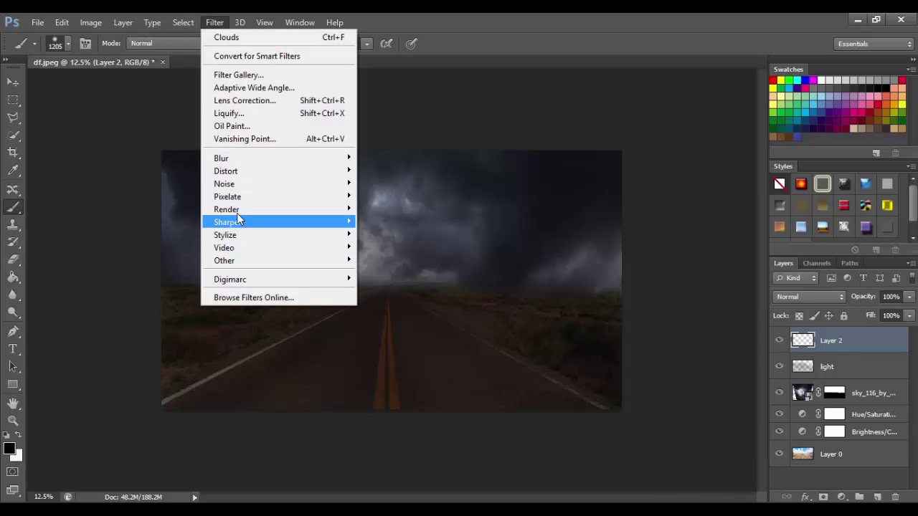
{"action": "mouse_move", "coordinate": [227, 210]}
{"action": "left_click", "coordinate": [413, 207]}
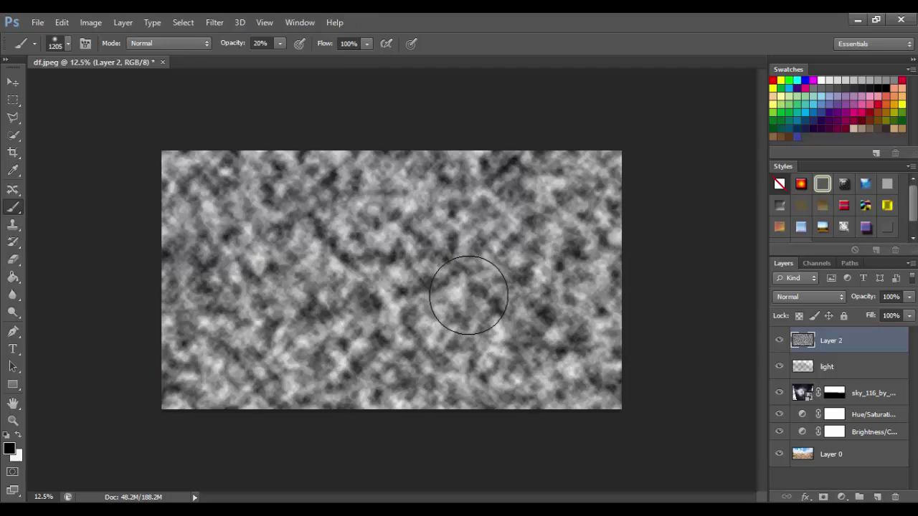
{"action": "left_click", "coordinate": [823, 497]}
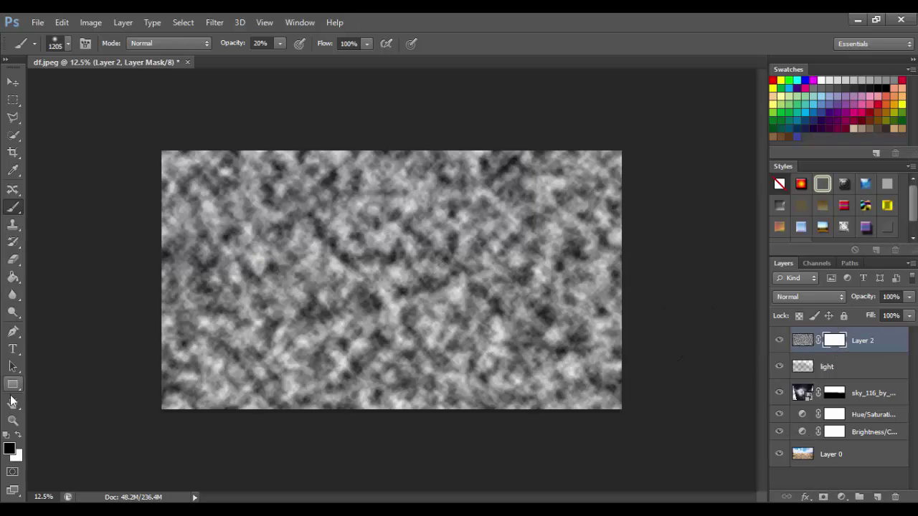
{"action": "left_click", "coordinate": [10, 449]}
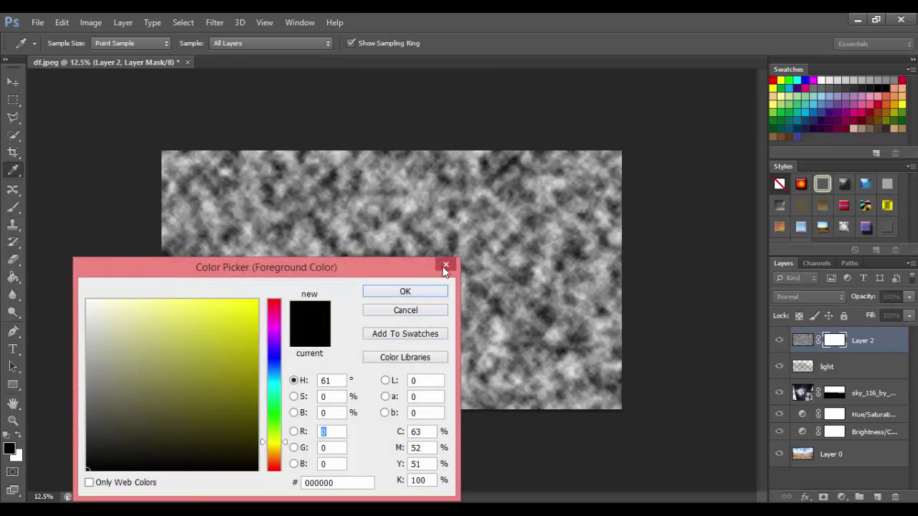
{"action": "left_click", "coordinate": [445, 267]}
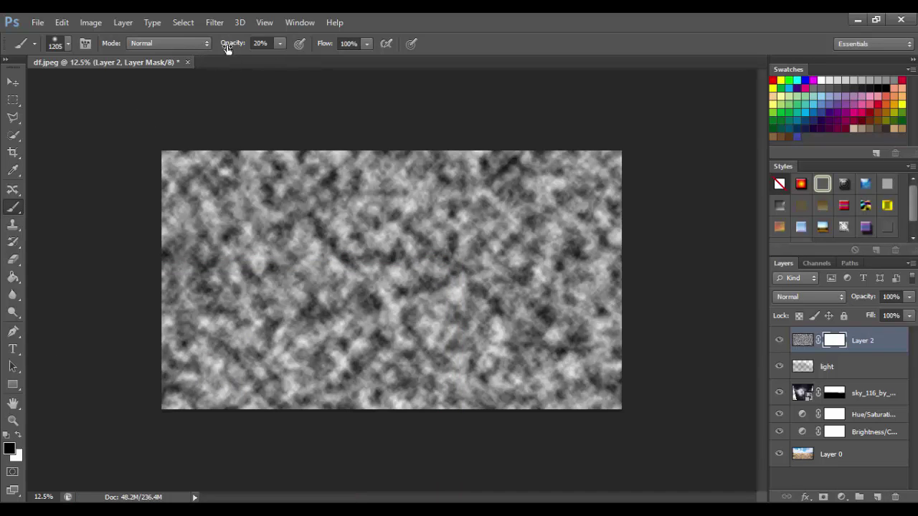
{"action": "left_click_drag", "start_coordinate": [227, 47], "coordinate": [508, 64]}
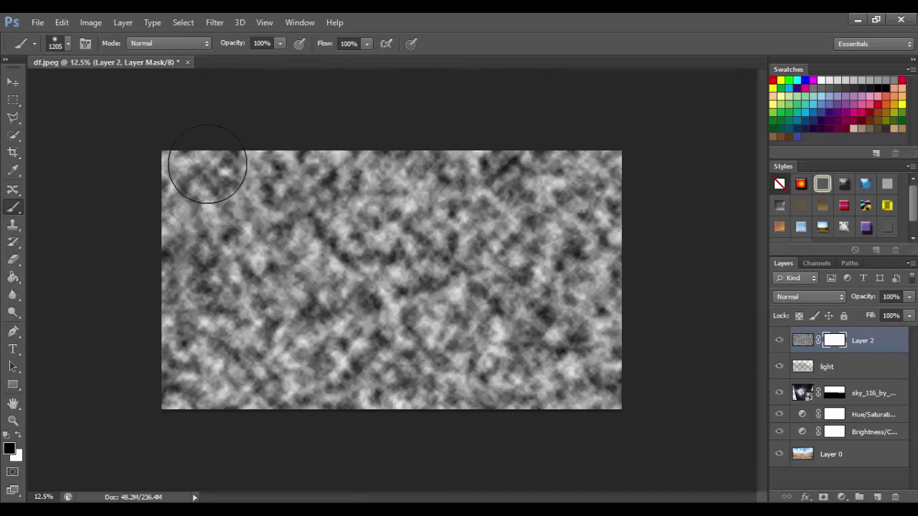
Step: Paint Layer 2's mask black with a 1925 px brush, leaving only a horizon fog band
{"action": "right_click", "coordinate": [244, 176]}
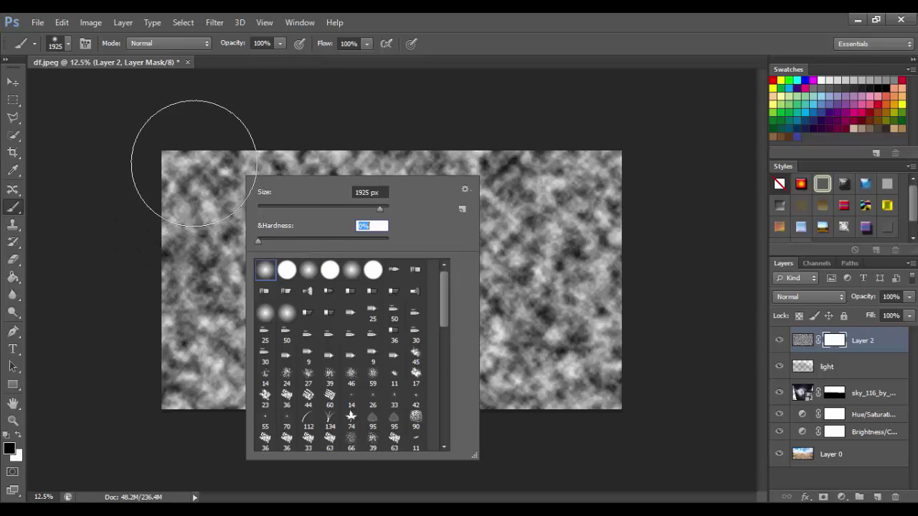
{"action": "left_click_drag", "start_coordinate": [195, 153], "coordinate": [638, 176]}
{"action": "mouse_move", "coordinate": [225, 409]}
{"action": "left_mouse_down"}
{"action": "mouse_move", "coordinate": [594, 399]}
{"action": "mouse_move", "coordinate": [199, 385]}
{"action": "mouse_move", "coordinate": [529, 388]}
{"action": "left_mouse_up"}
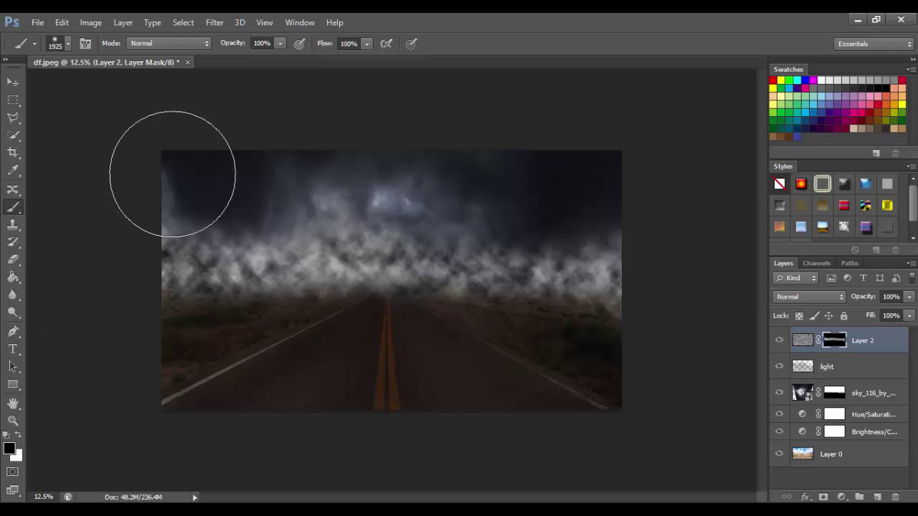
{"action": "mouse_move", "coordinate": [172, 174]}
{"action": "left_mouse_down"}
{"action": "mouse_move", "coordinate": [406, 201]}
{"action": "mouse_move", "coordinate": [273, 208]}
{"action": "left_mouse_up"}
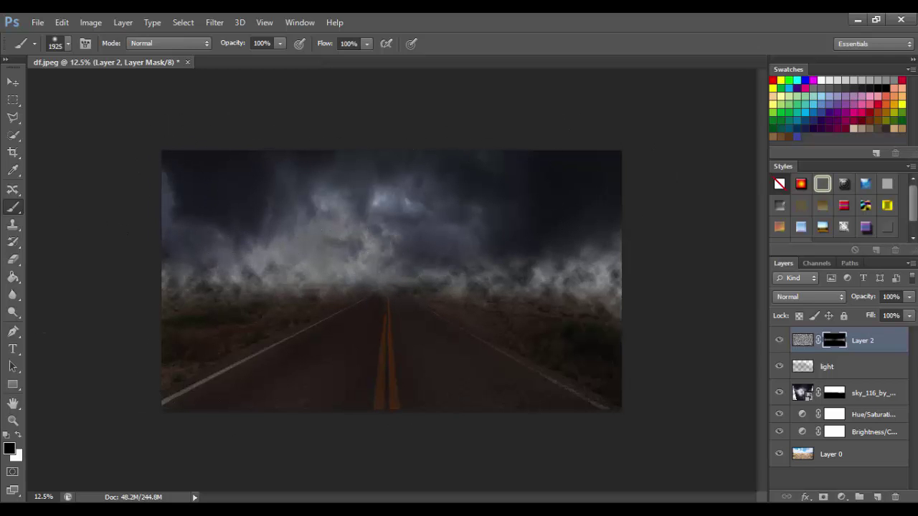
{"action": "key", "text": "ctrl+0"}
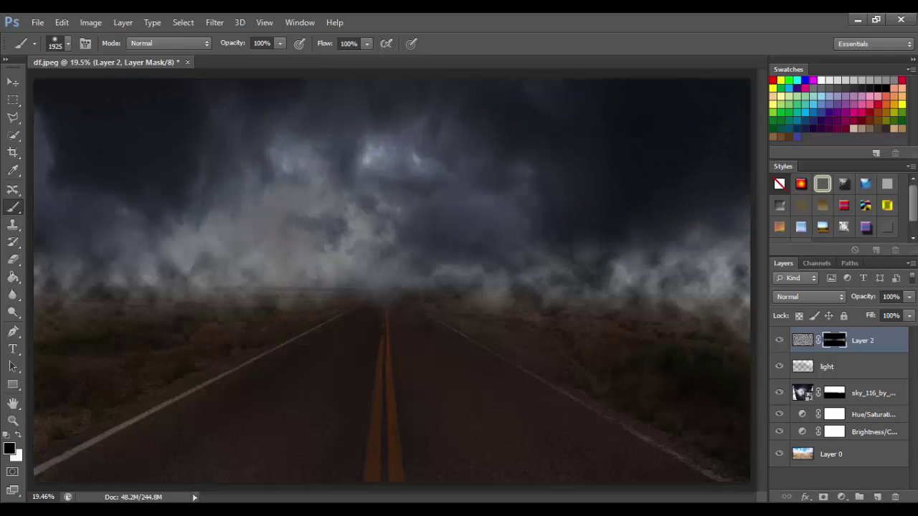
{"action": "key", "text": "ctrl+minus"}
{"action": "key", "text": "ctrl+minus"}
{"action": "key", "text": "ctrl+minus"}
{"action": "key", "text": "ctrl+t"}
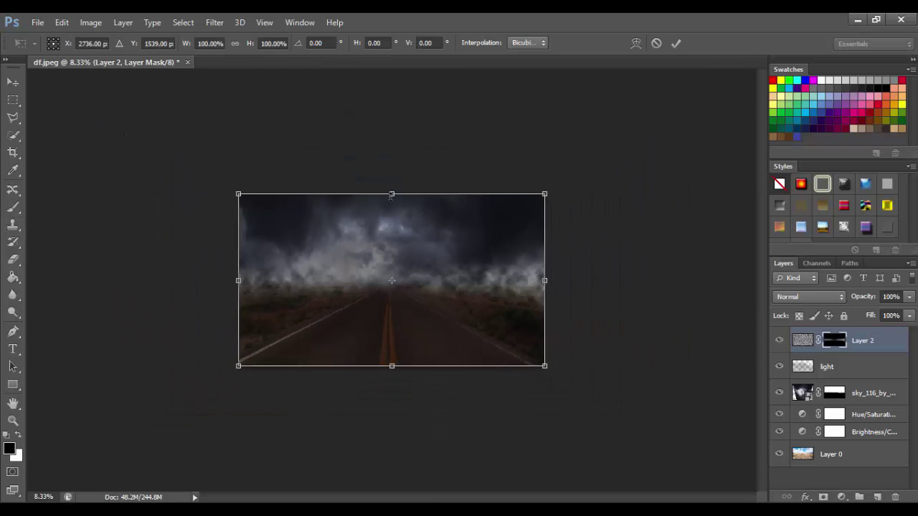
Step: Stretch the fog layer vertically to about 190% and soften its right side with a low-opacity brush
{"action": "left_click_drag", "start_coordinate": [392, 185], "coordinate": [392, 108]}
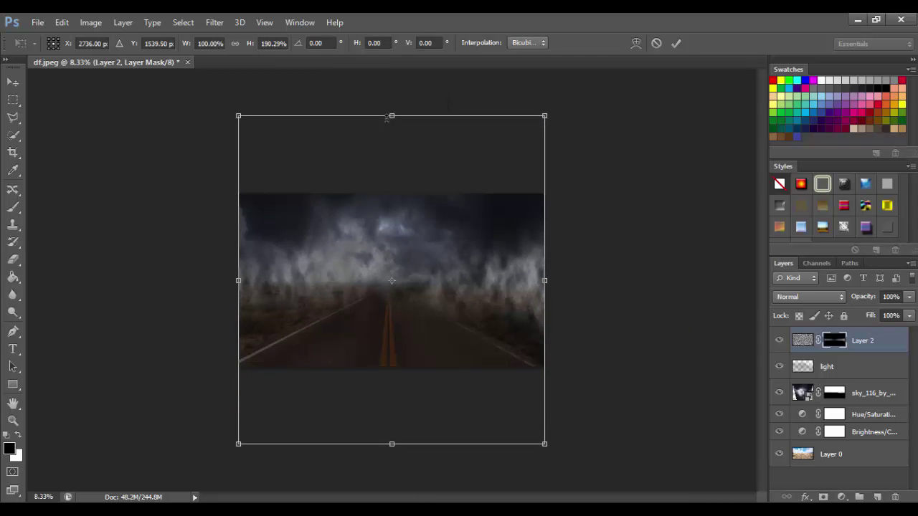
{"action": "left_click", "coordinate": [676, 47]}
{"action": "key", "text": "b"}
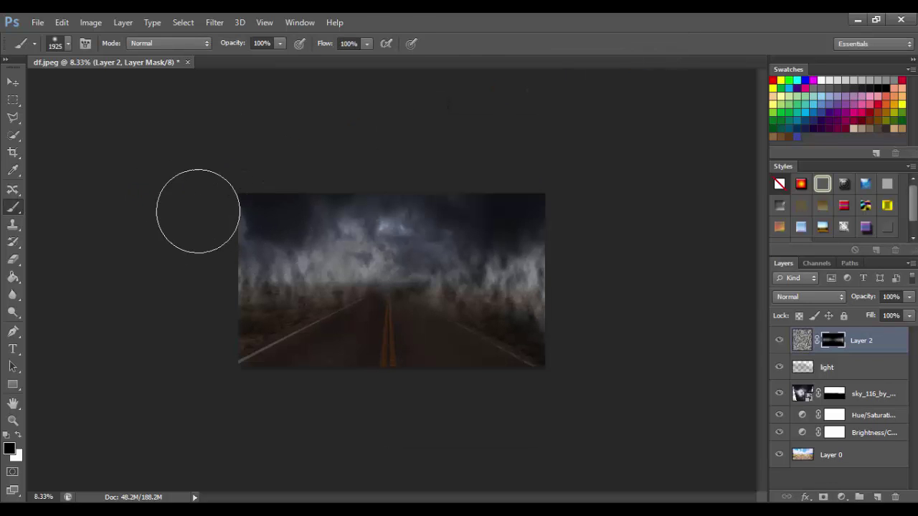
{"action": "left_click_drag", "start_coordinate": [234, 44], "coordinate": [177, 48]}
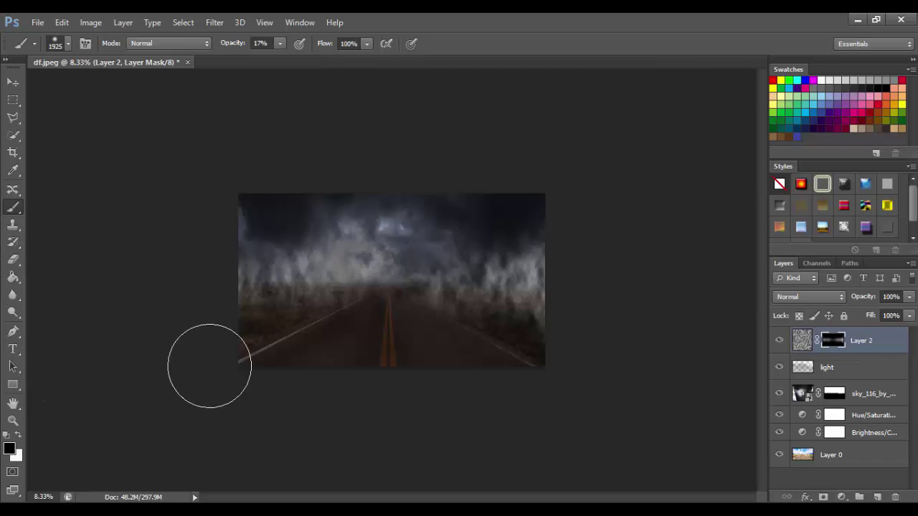
{"action": "mouse_move", "coordinate": [384, 286]}
{"action": "left_mouse_down"}
{"action": "mouse_move", "coordinate": [526, 311]}
{"action": "mouse_move", "coordinate": [508, 279]}
{"action": "mouse_move", "coordinate": [594, 256]}
{"action": "mouse_move", "coordinate": [479, 277]}
{"action": "left_mouse_up"}
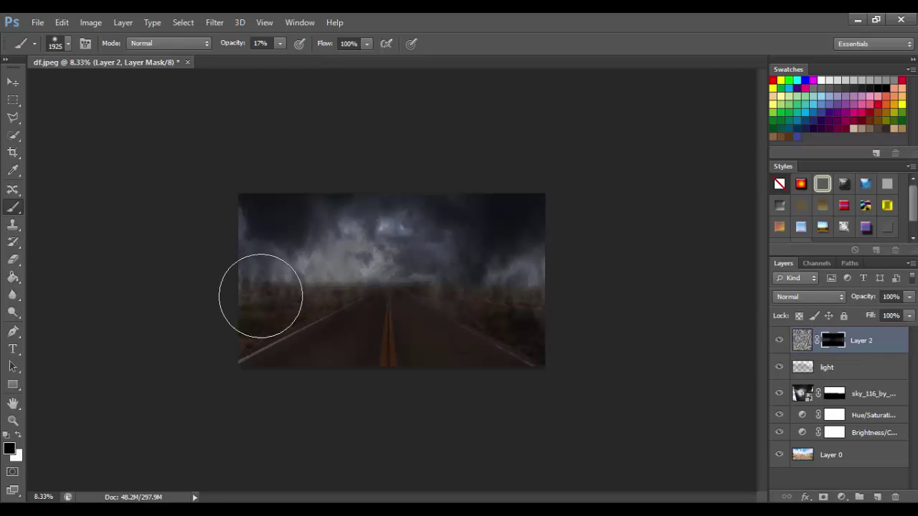
Step: Fit the image to the window and toggle Layer 2 to compare the scene with and without fog
{"action": "key", "text": "ctrl+0"}
{"action": "left_click", "coordinate": [778, 340]}
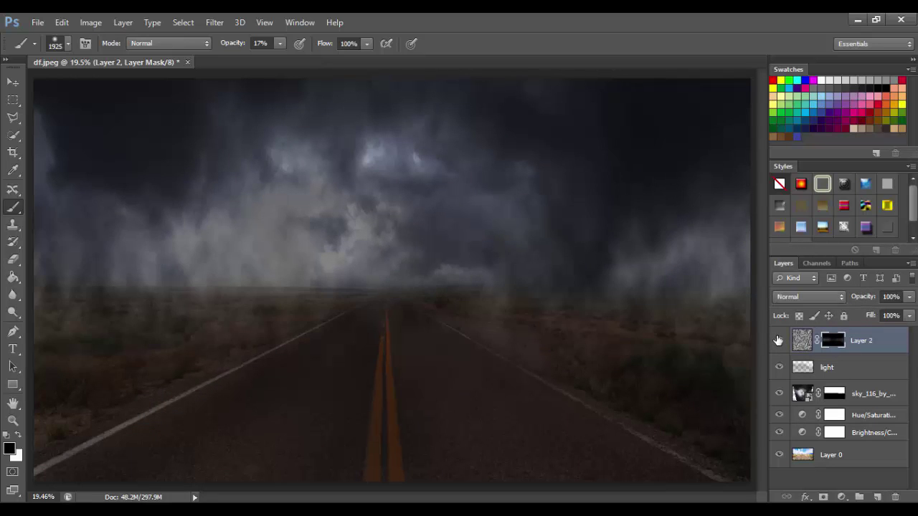
{"action": "left_click", "coordinate": [778, 340]}
{"action": "left_click", "coordinate": [778, 340]}
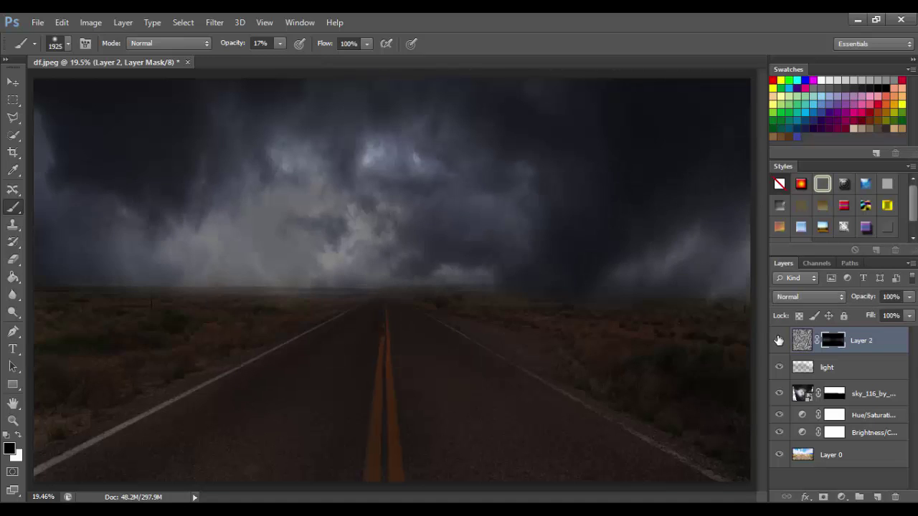
{"action": "left_click", "coordinate": [778, 340]}
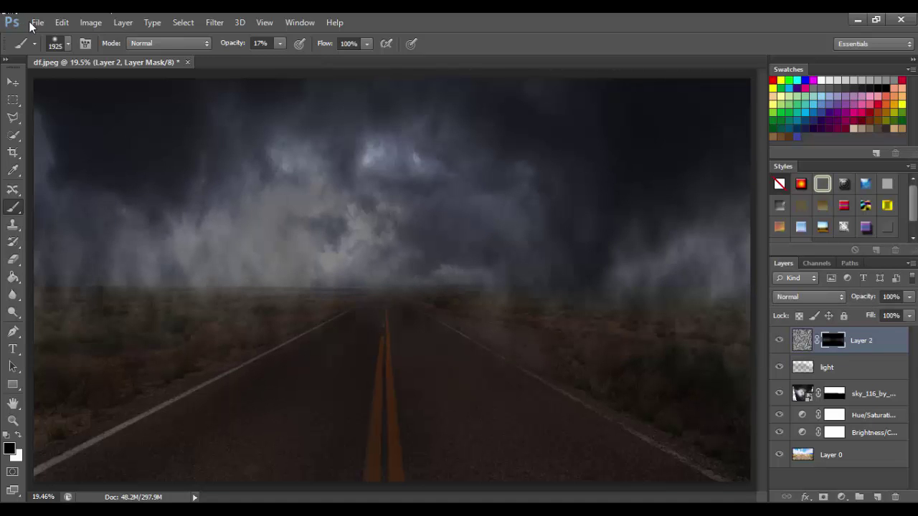
Step: Place model.png, scale the reaper to about 64%, and position it in the middle of the road
{"action": "left_click", "coordinate": [36, 23]}
{"action": "left_click", "coordinate": [76, 243]}
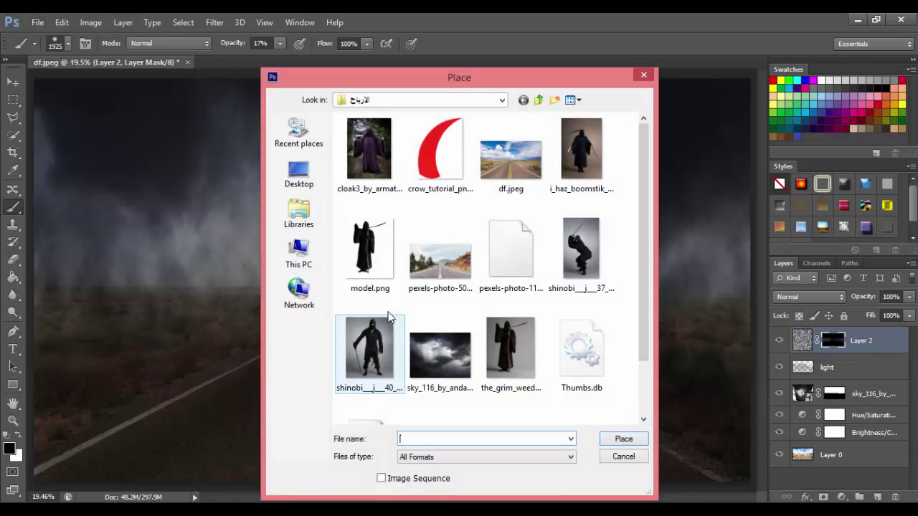
{"action": "left_click", "coordinate": [361, 238]}
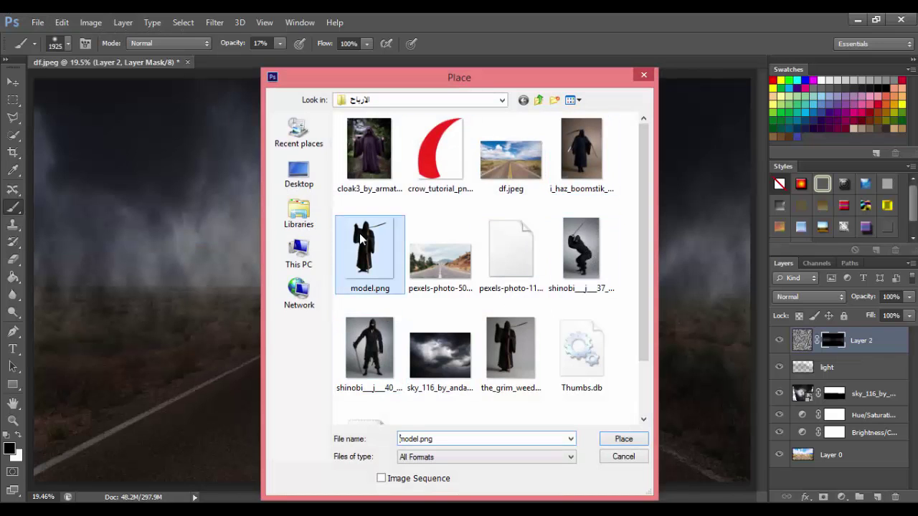
{"action": "left_click", "coordinate": [608, 439]}
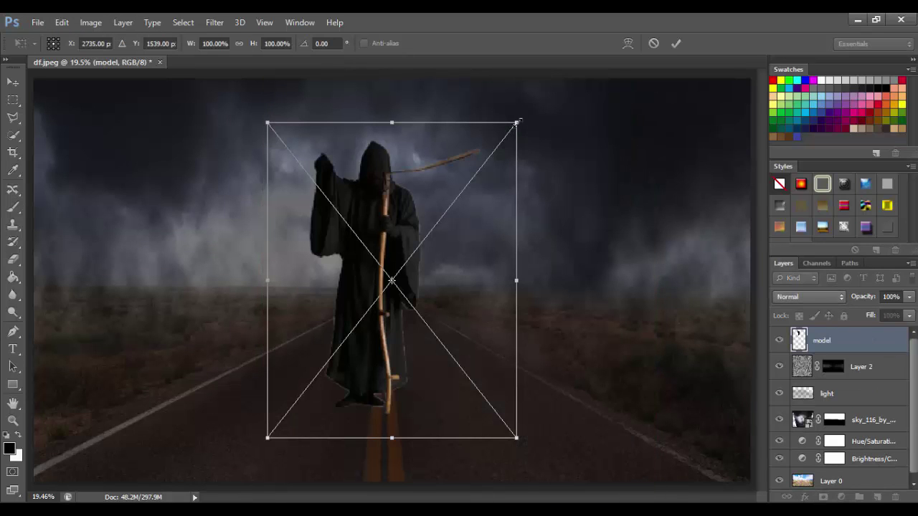
{"action": "key", "text": "ctrl+minus"}
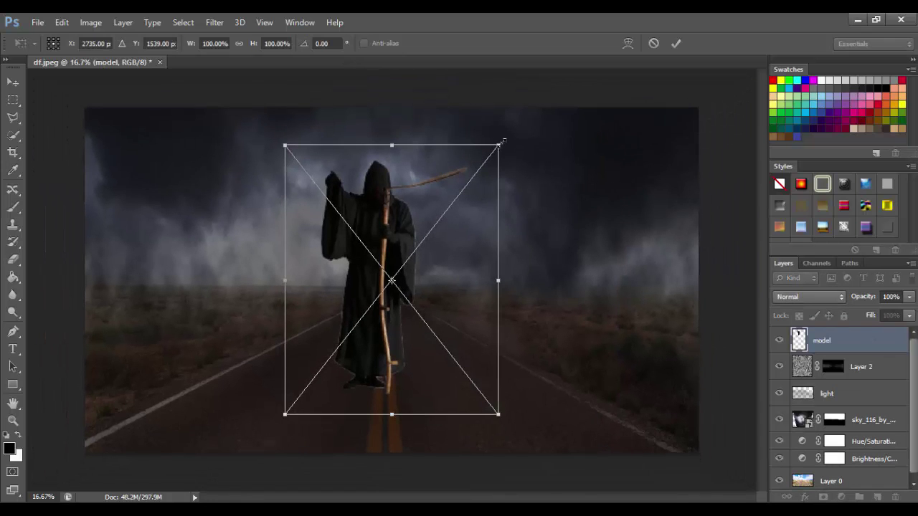
{"action": "left_click_drag", "start_coordinate": [502, 141], "coordinate": [470, 181]}
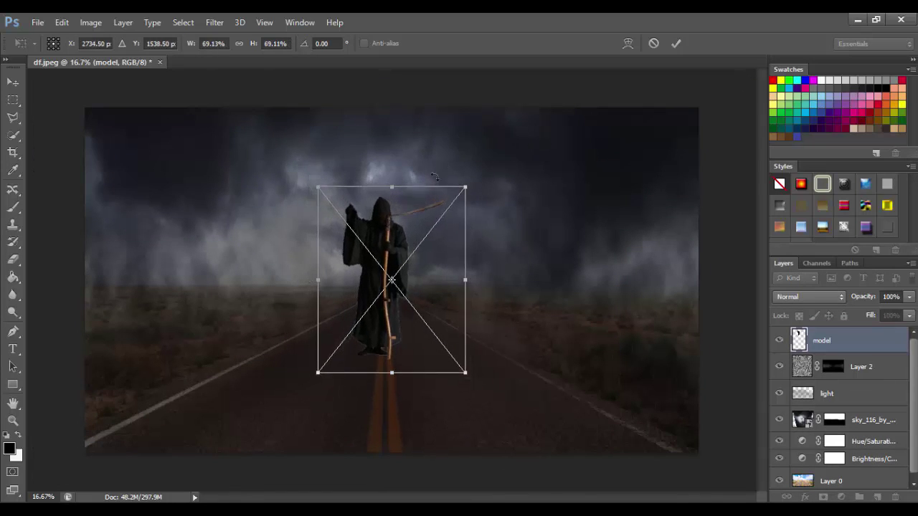
{"action": "mouse_move", "coordinate": [400, 330]}
{"action": "left_mouse_down"}
{"action": "mouse_move", "coordinate": [410, 357]}
{"action": "mouse_move", "coordinate": [429, 306]}
{"action": "left_mouse_up"}
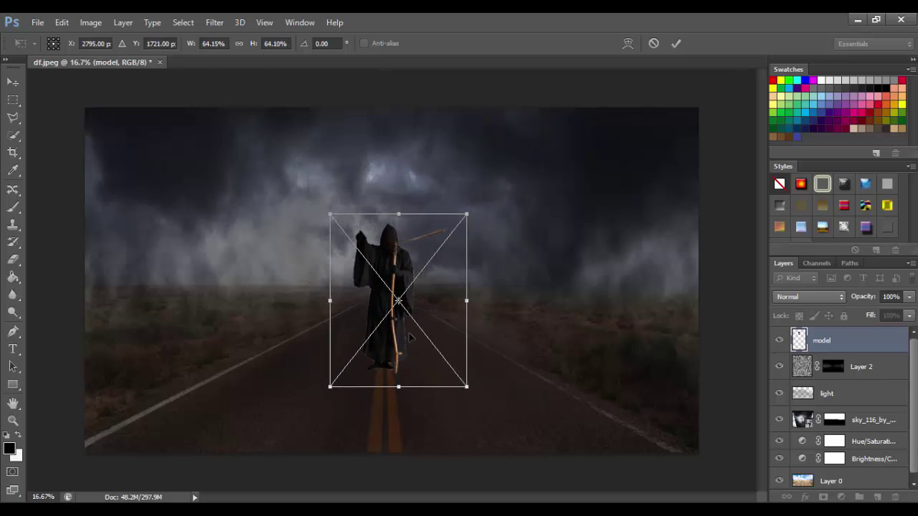
{"action": "left_click", "coordinate": [674, 44]}
Step: Load the reaper figure's outline as a selection, with Quick Selection active
{"action": "key", "text": "b"}
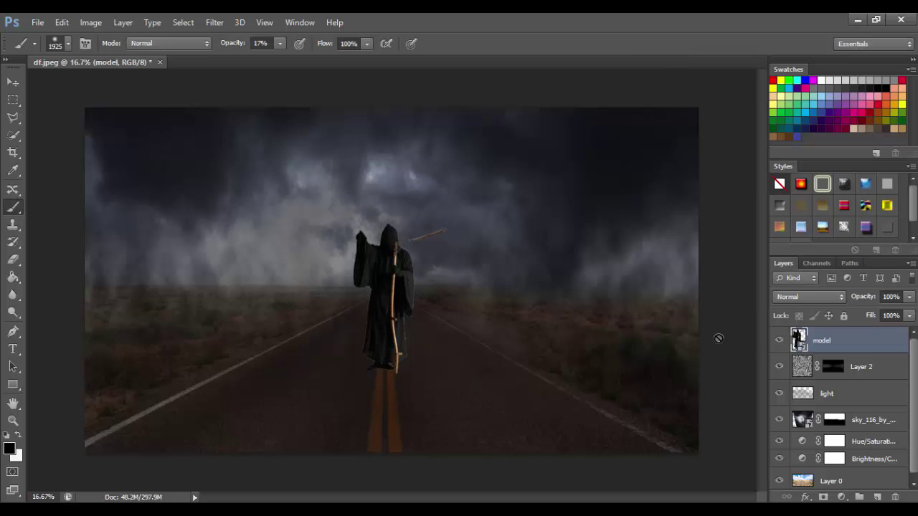
{"action": "left_click", "coordinate": [780, 340]}
{"action": "left_click", "coordinate": [798, 340], "text": "ctrl"}
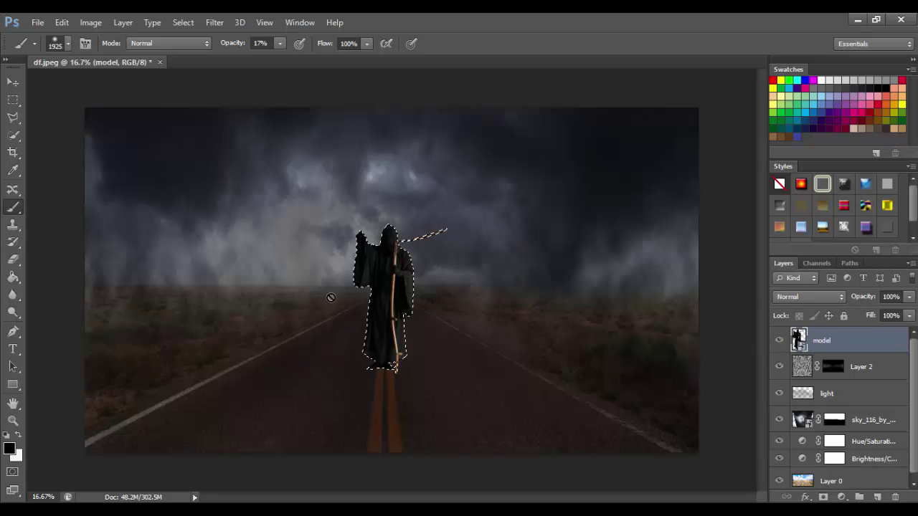
{"action": "left_click", "coordinate": [13, 134]}
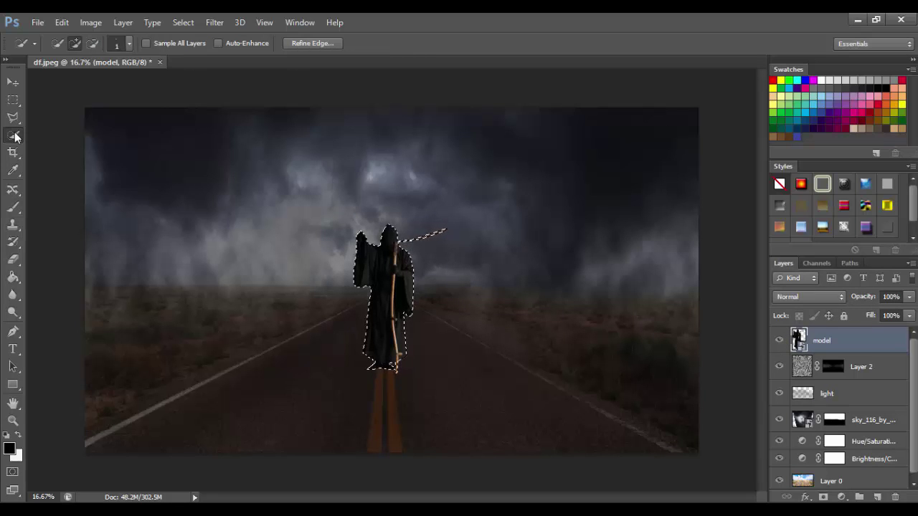
Step: Open Refine Edge for the reaper selection with the View set to On Layers
{"action": "left_click", "coordinate": [310, 44]}
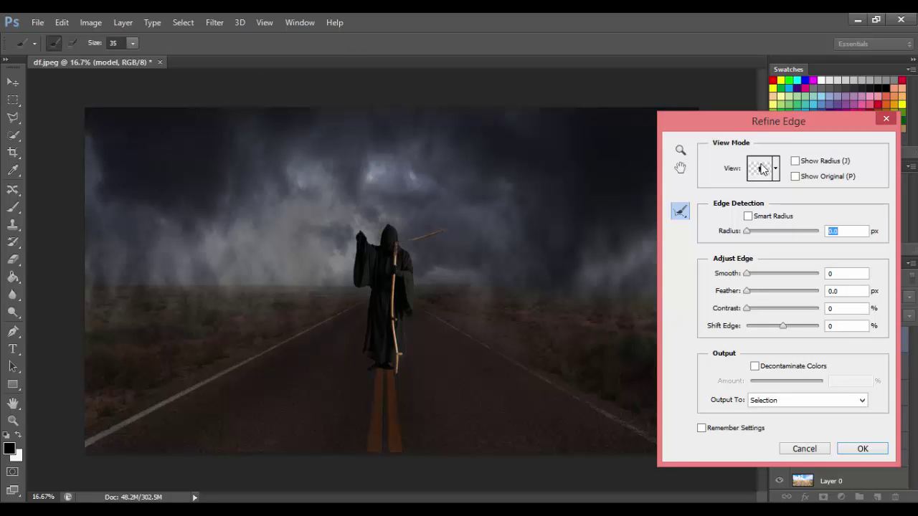
{"action": "left_click", "coordinate": [773, 172]}
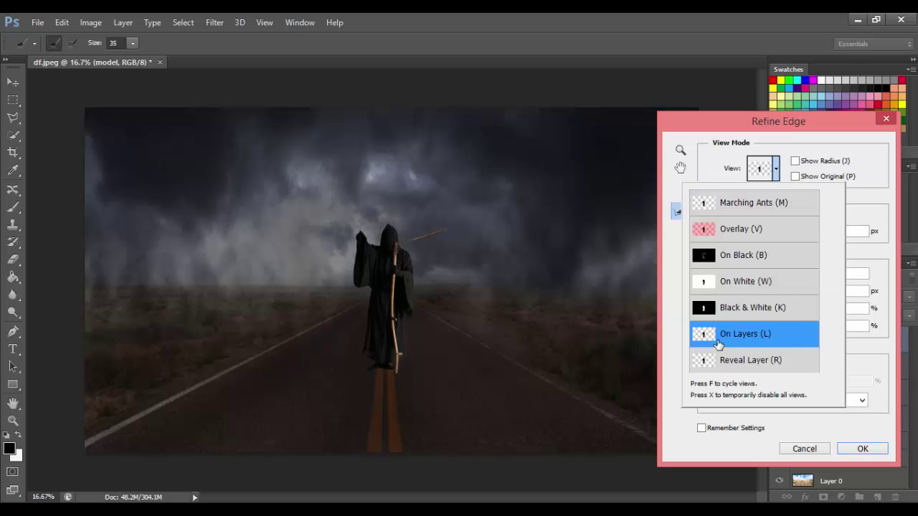
{"action": "left_click", "coordinate": [730, 334]}
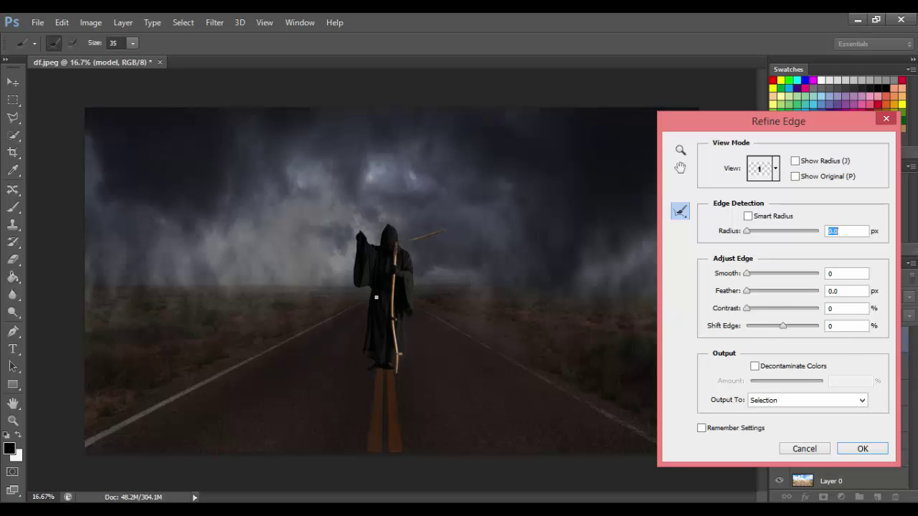
{"action": "scroll", "coordinate": [376, 296], "scroll_direction": "up", "scroll_amount": 1}
{"action": "scroll", "coordinate": [387, 304], "scroll_direction": "up", "scroll_amount": 1}
{"action": "scroll", "coordinate": [375, 303], "scroll_direction": "up", "scroll_amount": 2}
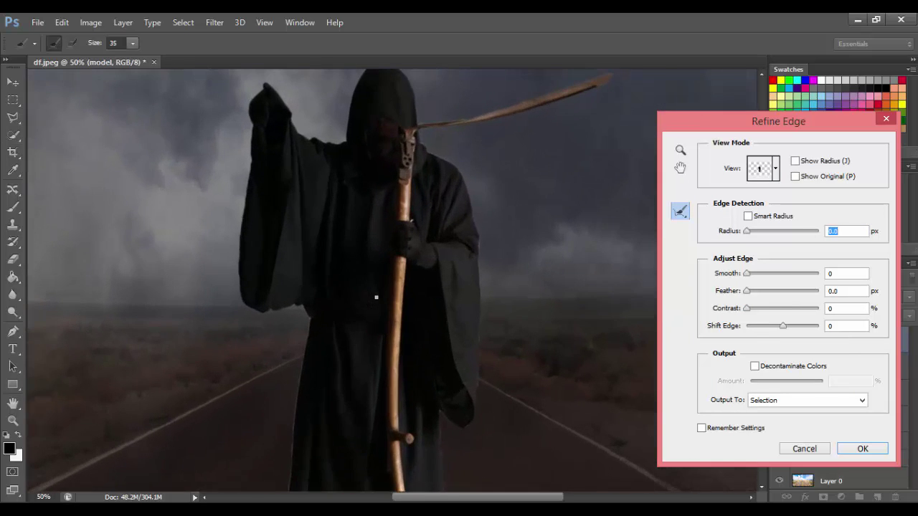
Step: Brush along the robe edges and hem to refine the selection, then apply it
{"action": "mouse_move", "coordinate": [321, 338]}
{"action": "left_mouse_down"}
{"action": "mouse_move", "coordinate": [377, 262]}
{"action": "mouse_move", "coordinate": [384, 231]}
{"action": "left_mouse_up"}
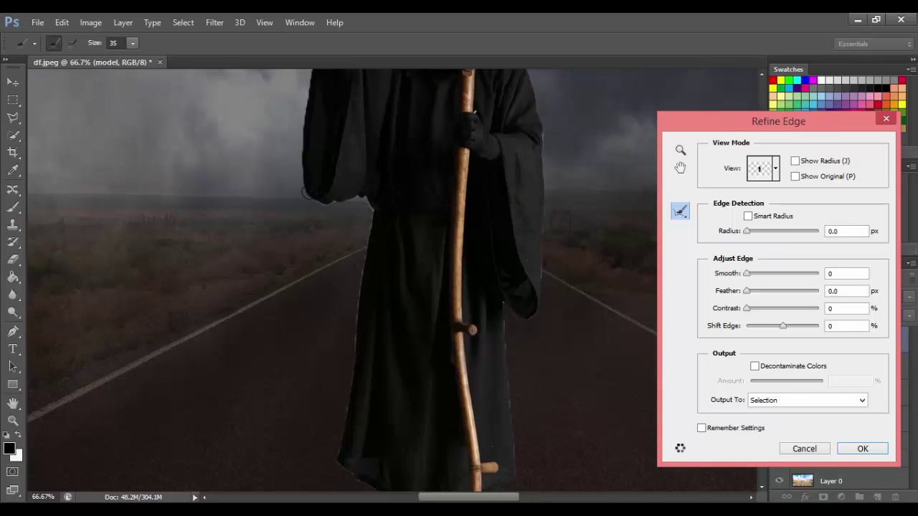
{"action": "mouse_move", "coordinate": [305, 192]}
{"action": "left_mouse_down"}
{"action": "mouse_move", "coordinate": [349, 301]}
{"action": "mouse_move", "coordinate": [352, 383]}
{"action": "left_mouse_up"}
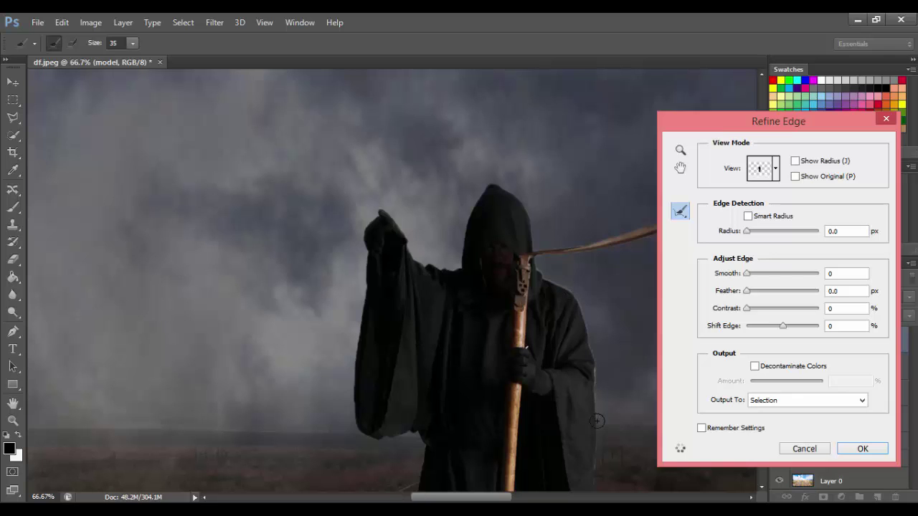
{"action": "left_click_drag", "start_coordinate": [598, 421], "coordinate": [540, 310]}
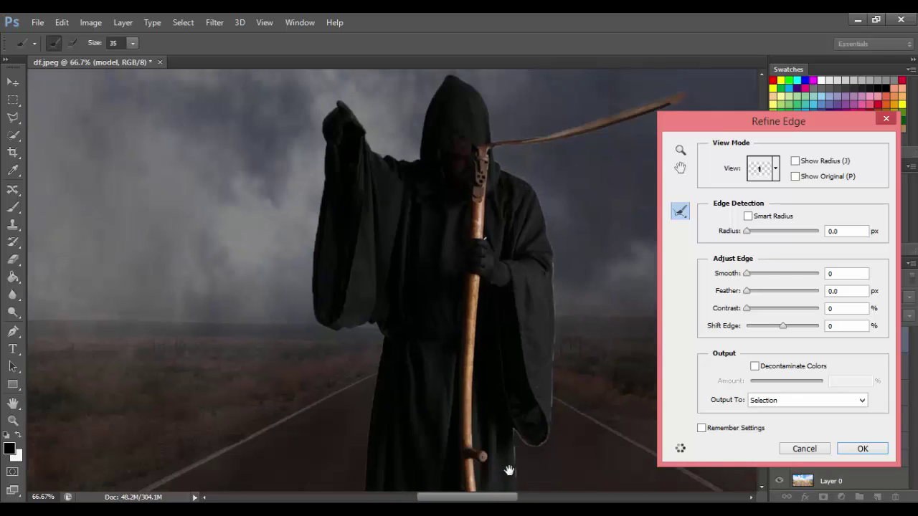
{"action": "left_click_drag", "start_coordinate": [508, 474], "coordinate": [507, 381]}
{"action": "left_click_drag", "start_coordinate": [515, 467], "coordinate": [526, 304]}
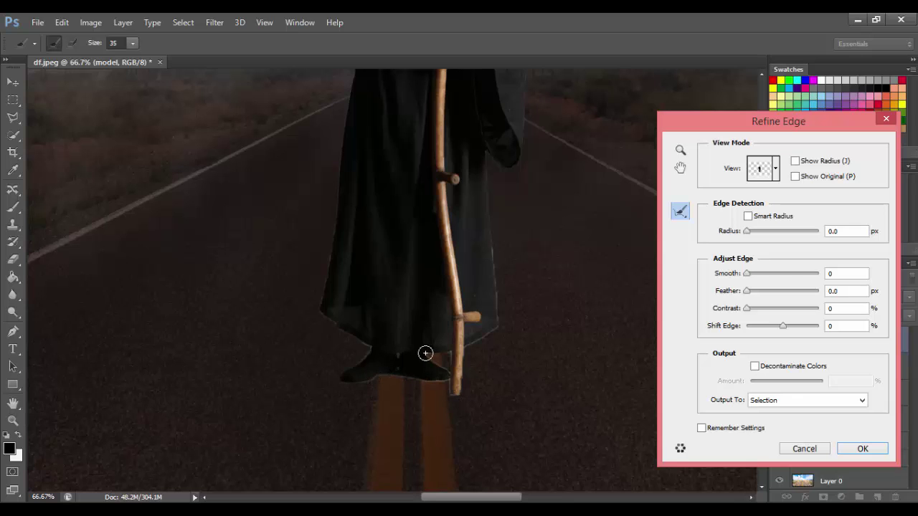
{"action": "left_click_drag", "start_coordinate": [426, 352], "coordinate": [430, 363]}
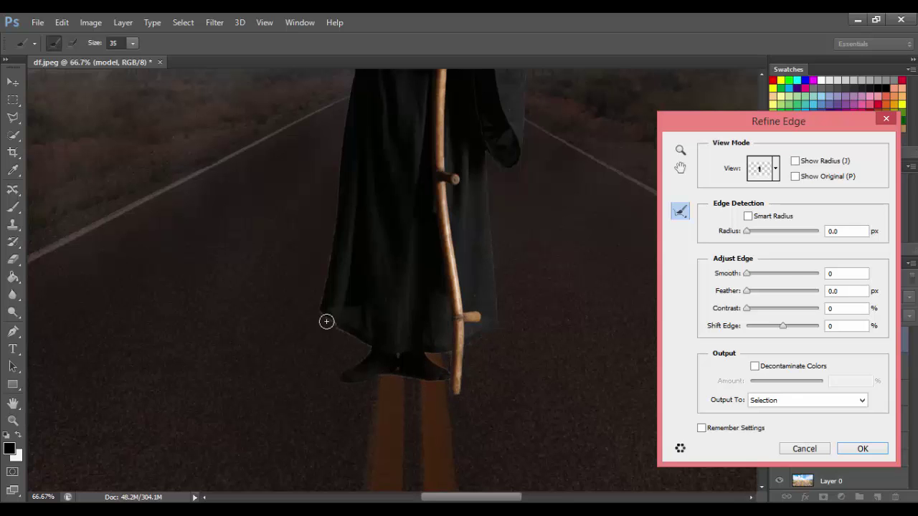
{"action": "left_click_drag", "start_coordinate": [362, 223], "coordinate": [394, 318]}
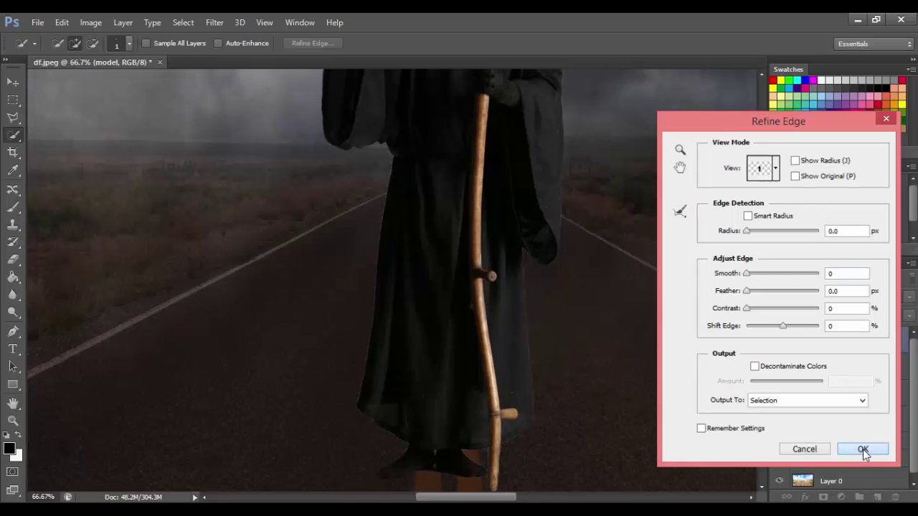
{"action": "left_click", "coordinate": [863, 449]}
Step: Mask the model layer to the reaper selection and fit the image on screen
{"action": "left_click", "coordinate": [825, 497]}
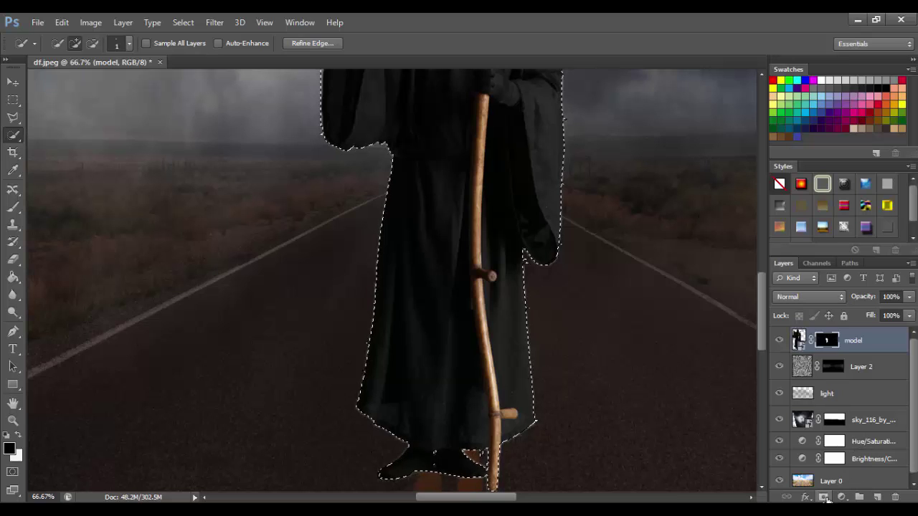
{"action": "key", "text": "ctrl+0"}
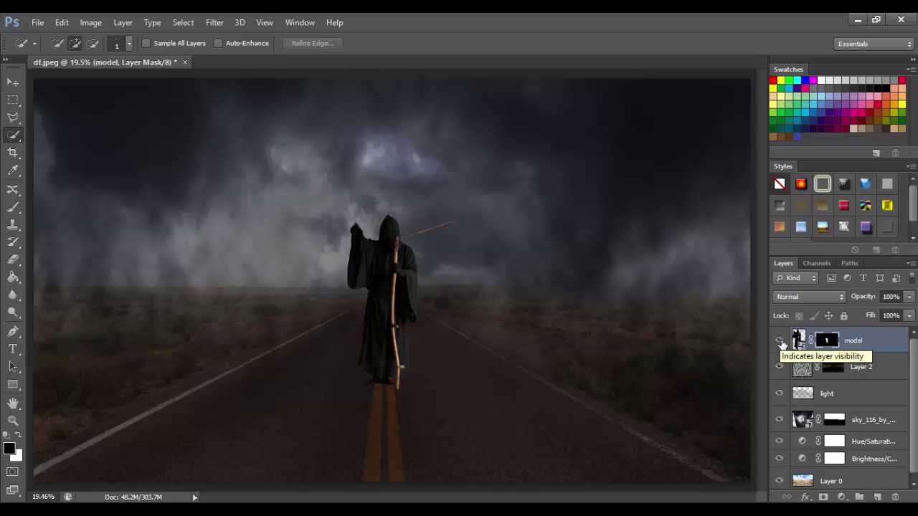
Step: Add a Brightness/Contrast adjustment clipped to the model layer with Brightness -55
{"action": "left_click", "coordinate": [843, 499]}
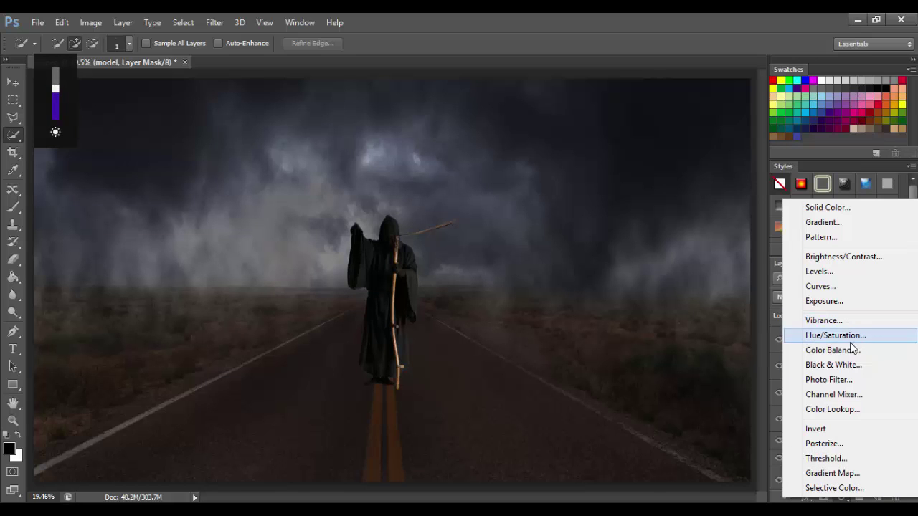
{"action": "left_click", "coordinate": [843, 256]}
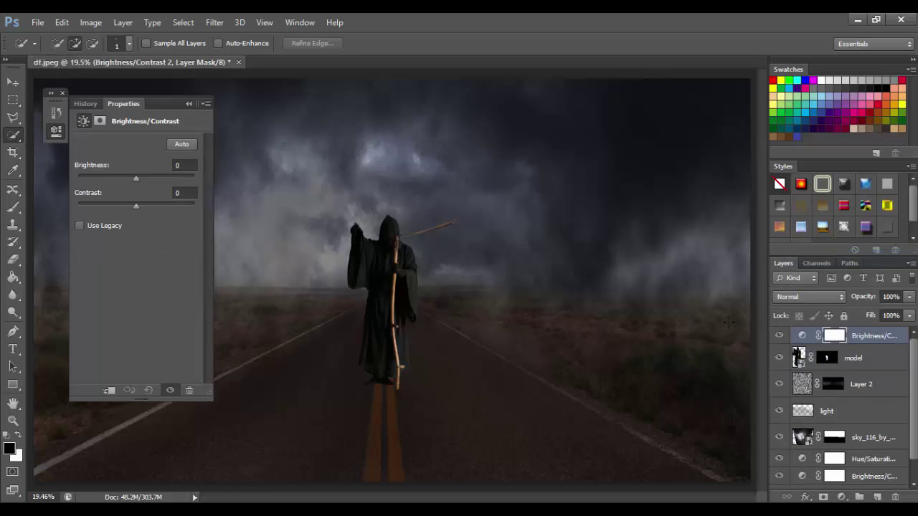
{"action": "left_click_drag", "start_coordinate": [135, 180], "coordinate": [125, 180]}
{"action": "left_click", "coordinate": [112, 391]}
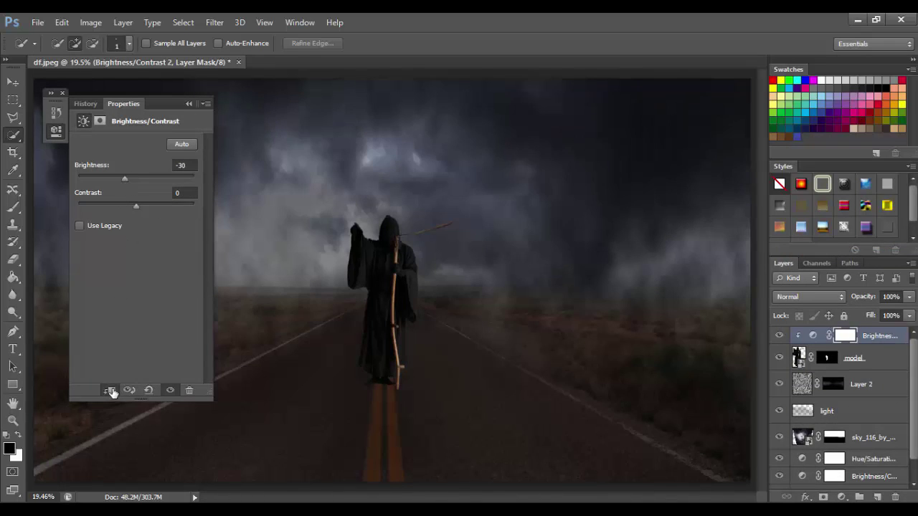
{"action": "left_click_drag", "start_coordinate": [128, 179], "coordinate": [124, 184]}
{"action": "left_click_drag", "start_coordinate": [119, 184], "coordinate": [100, 186]}
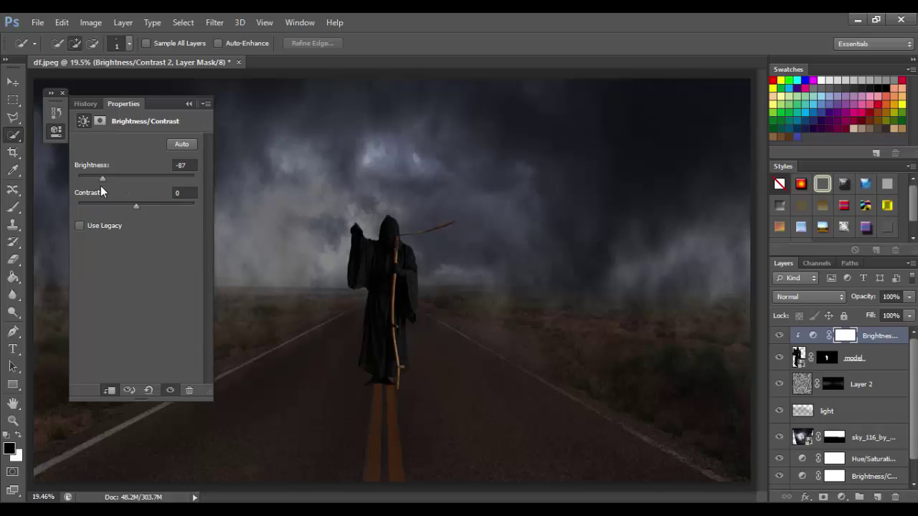
{"action": "left_click", "coordinate": [178, 166]}
{"action": "type", "text": "-55"}
{"action": "left_click", "coordinate": [63, 94]}
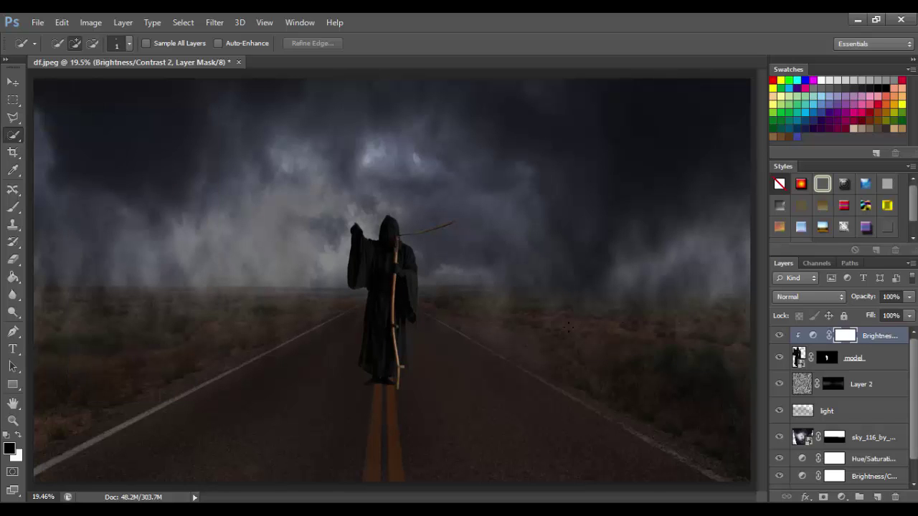
Step: Add a Hue/Saturation adjustment clipped to the reaper and lower its saturation
{"action": "left_click", "coordinate": [841, 497]}
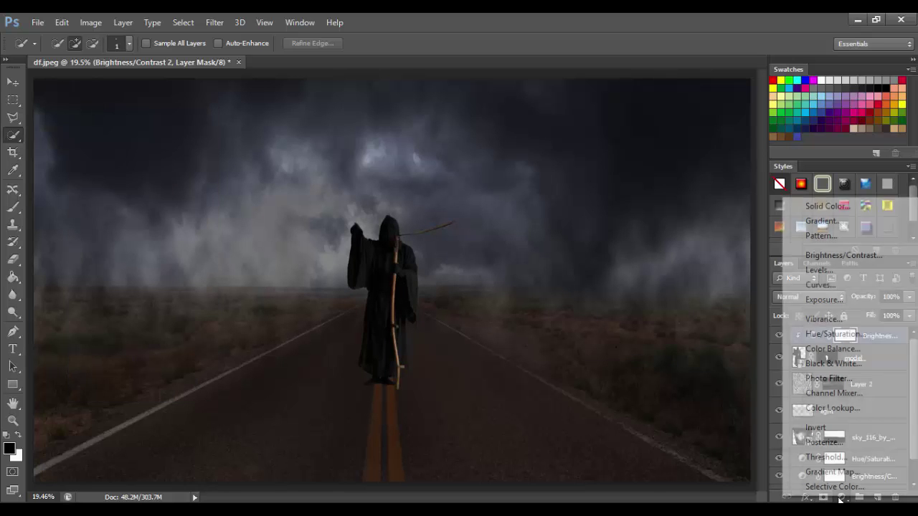
{"action": "left_click", "coordinate": [836, 334]}
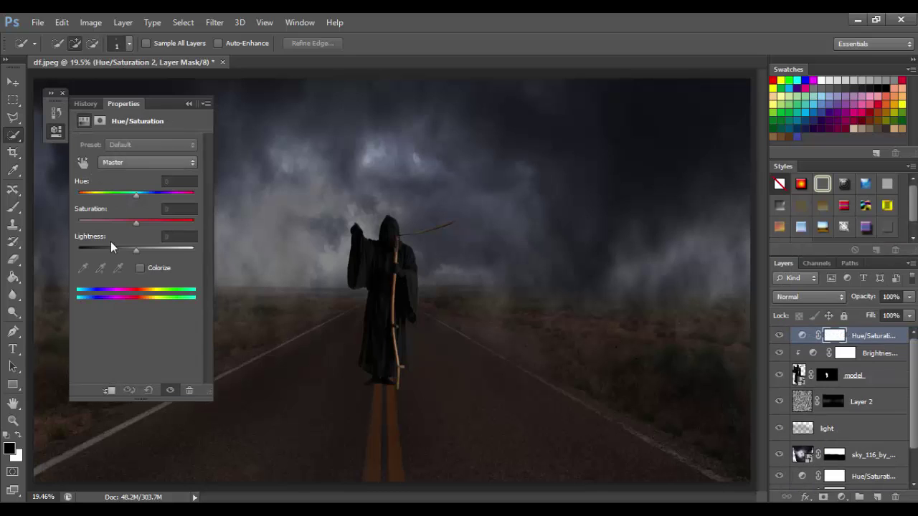
{"action": "left_click_drag", "start_coordinate": [139, 224], "coordinate": [138, 224]}
{"action": "left_click", "coordinate": [110, 391]}
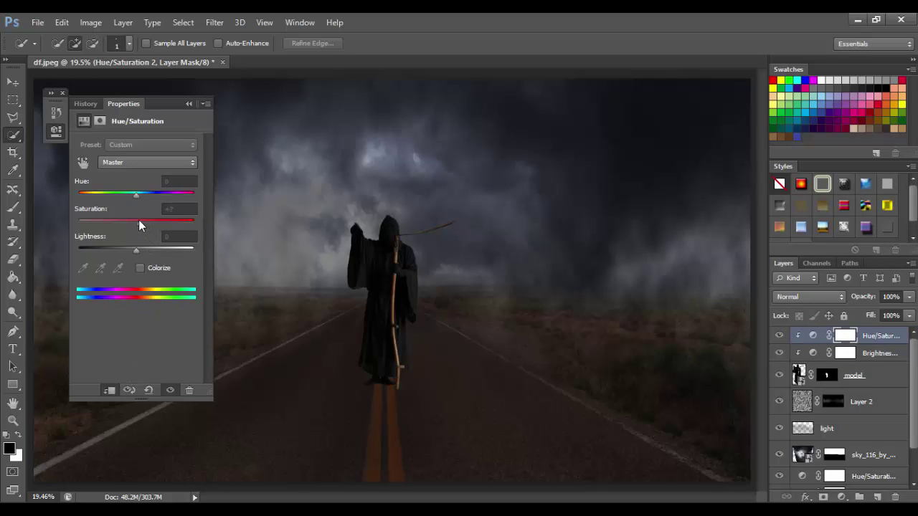
{"action": "mouse_move", "coordinate": [138, 223]}
{"action": "left_mouse_down"}
{"action": "mouse_move", "coordinate": [120, 224]}
{"action": "mouse_move", "coordinate": [121, 255]}
{"action": "left_mouse_up"}
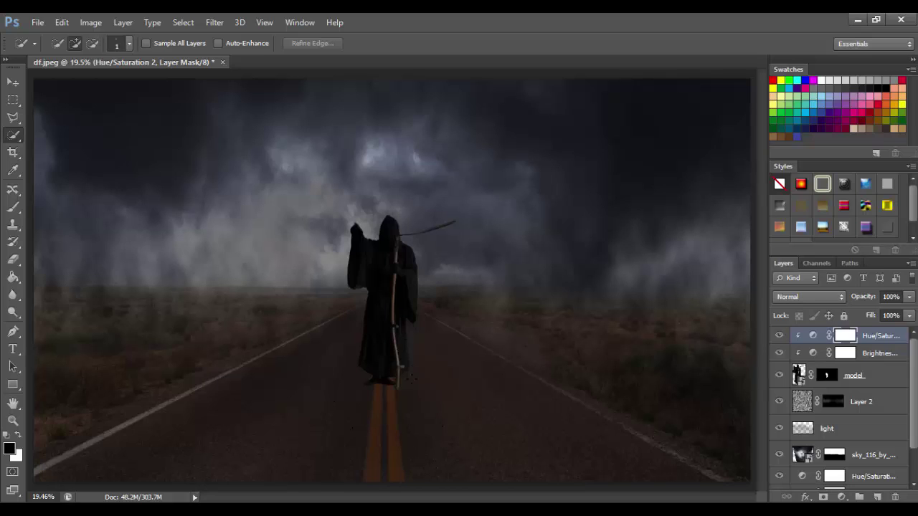
{"action": "key", "text": "ctrl+t"}
Step: Scale the reaper on the model layer to about 114% and nudge it slightly right
{"action": "key", "text": "Return"}
{"action": "left_click", "coordinate": [877, 378]}
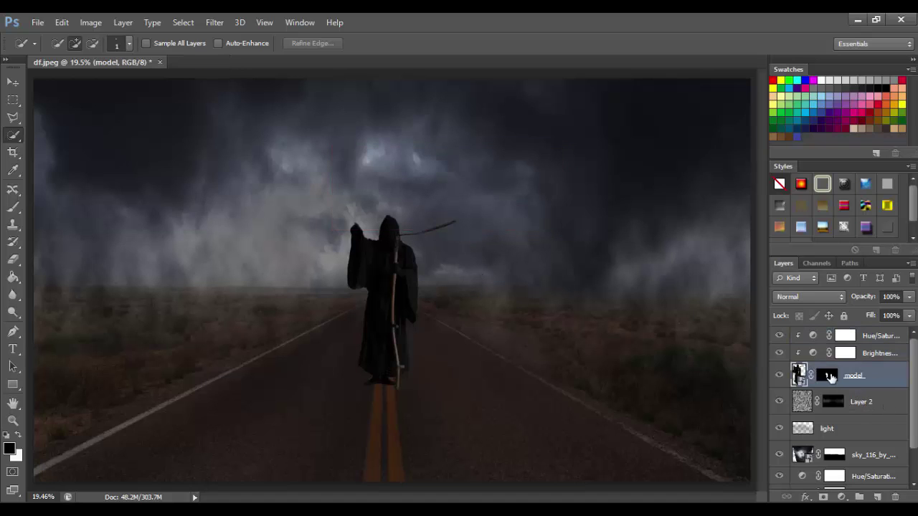
{"action": "right_click", "coordinate": [829, 377]}
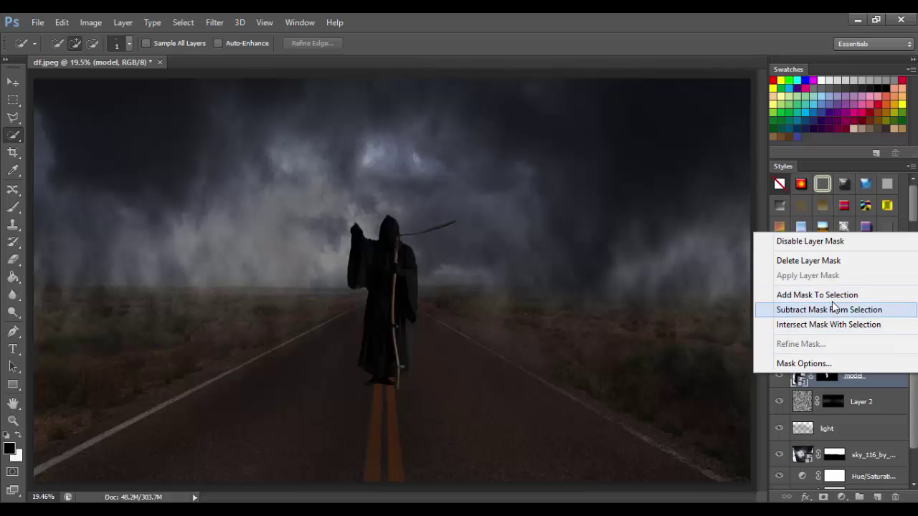
{"action": "left_click", "coordinate": [649, 374]}
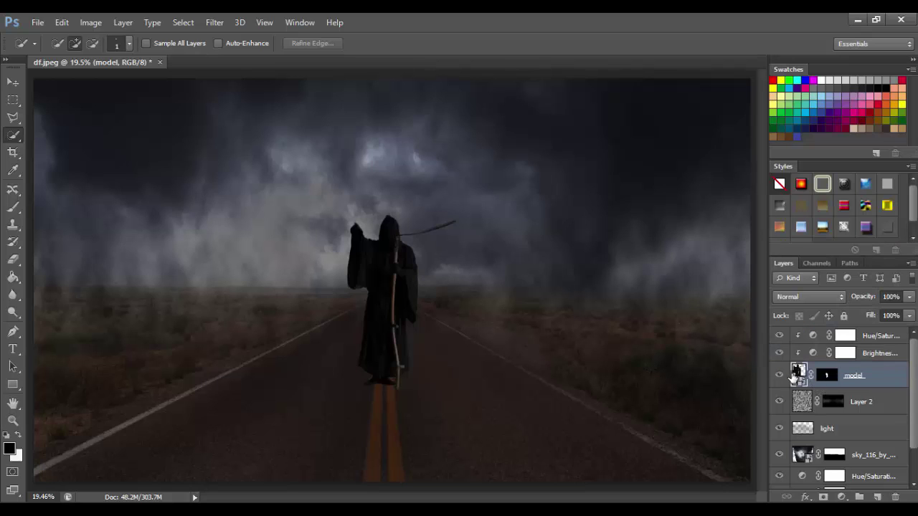
{"action": "left_click", "coordinate": [780, 375]}
{"action": "key", "text": "ctrl+t"}
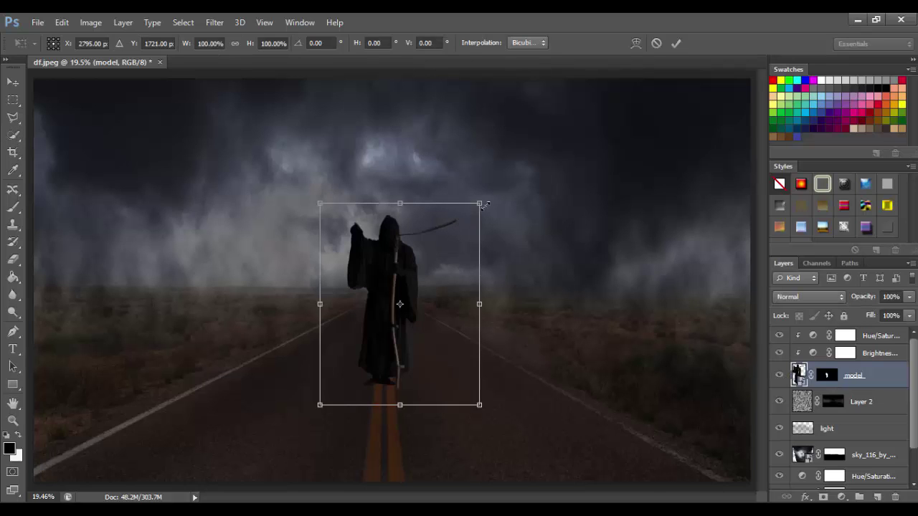
{"action": "left_click_drag", "start_coordinate": [484, 205], "coordinate": [492, 188]}
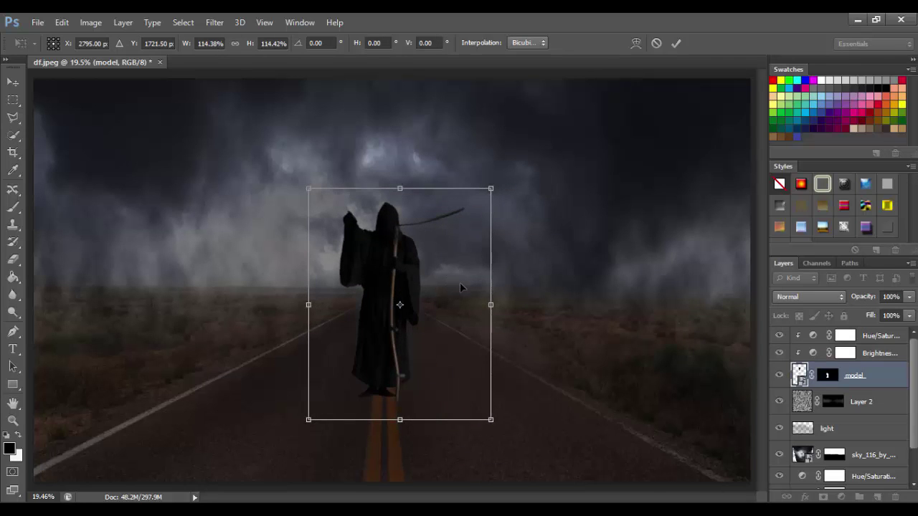
{"action": "mouse_move", "coordinate": [444, 282]}
{"action": "left_mouse_down"}
{"action": "mouse_move", "coordinate": [463, 287]}
{"action": "mouse_move", "coordinate": [454, 282]}
{"action": "left_mouse_up"}
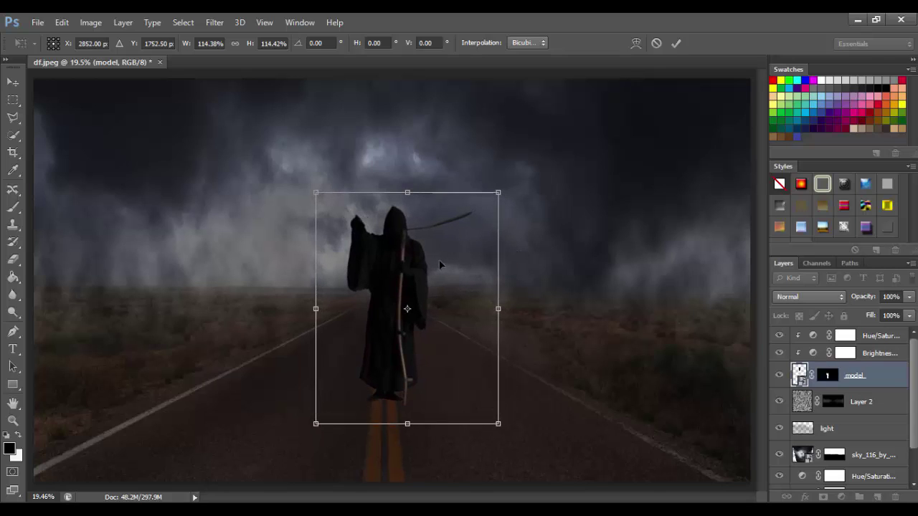
{"action": "key", "text": "Return"}
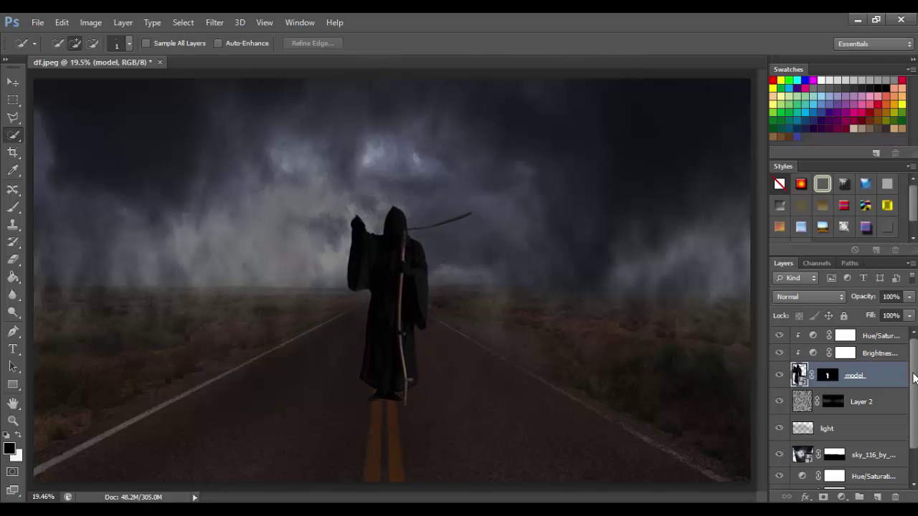
Step: Create a new layer named 'bg effet' and move it below the model layer
{"action": "left_click", "coordinate": [839, 336]}
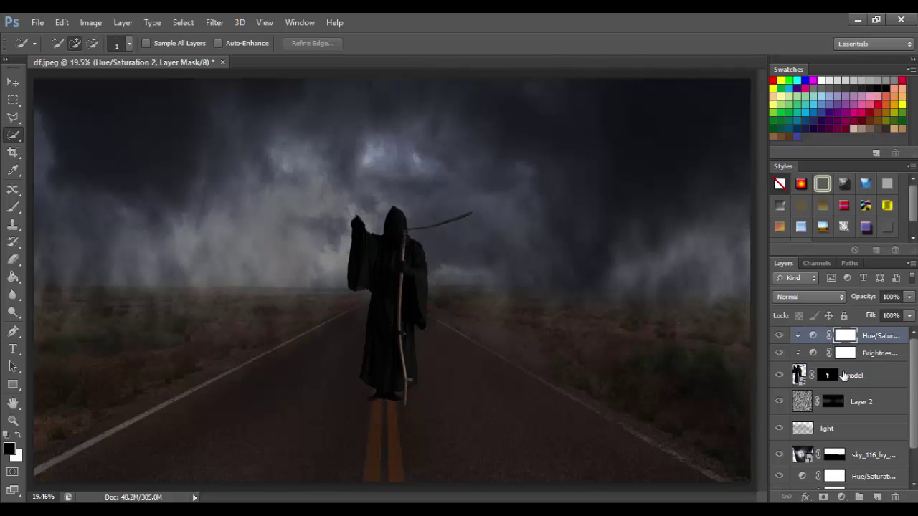
{"action": "left_click", "coordinate": [879, 498]}
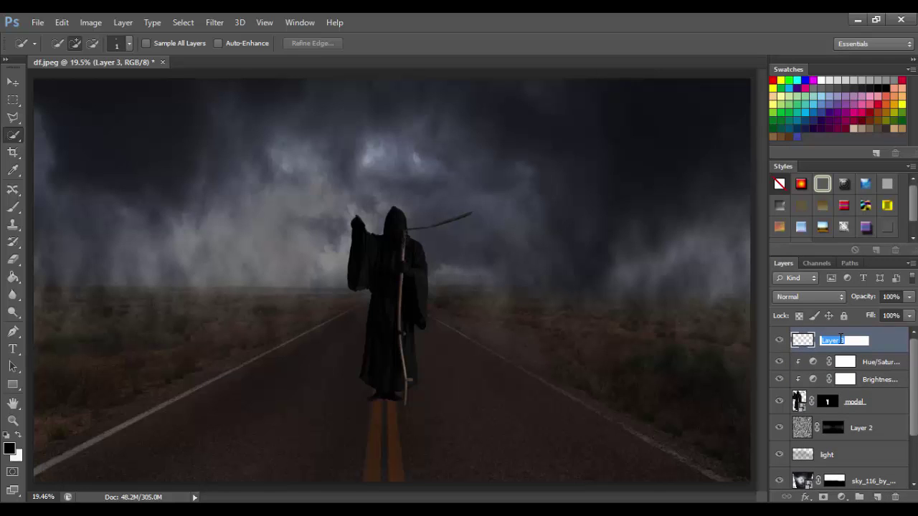
{"action": "type", "text": "bg effet"}
{"action": "key", "text": "Return"}
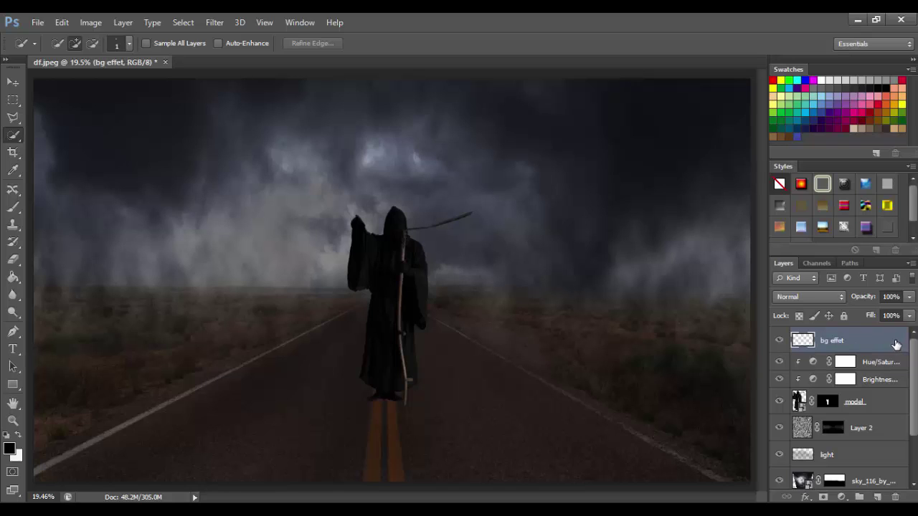
{"action": "mouse_move", "coordinate": [896, 346]}
{"action": "left_mouse_down"}
{"action": "mouse_move", "coordinate": [890, 436]}
{"action": "mouse_move", "coordinate": [888, 417]}
{"action": "left_mouse_up"}
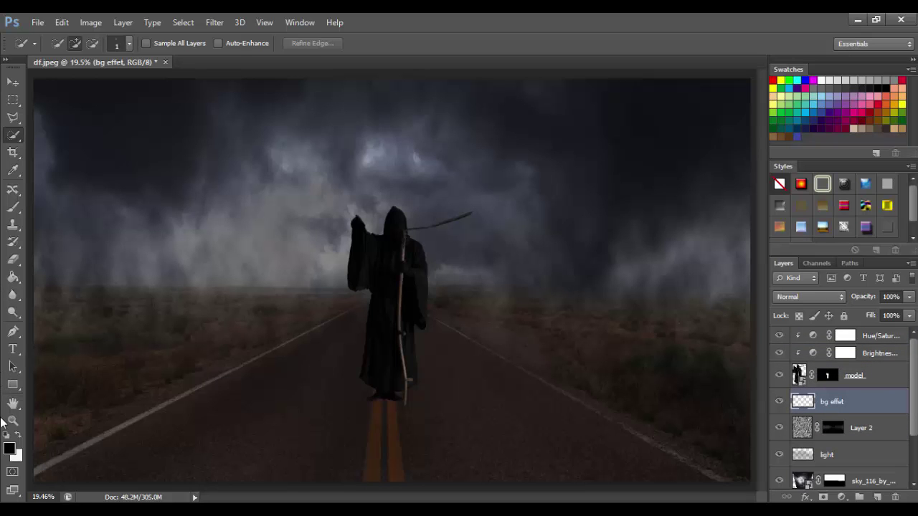
{"action": "left_click", "coordinate": [9, 453]}
Step: Paint a soft red glow around the reaper with a 100% opacity brush
{"action": "left_click_drag", "start_coordinate": [227, 323], "coordinate": [245, 323]}
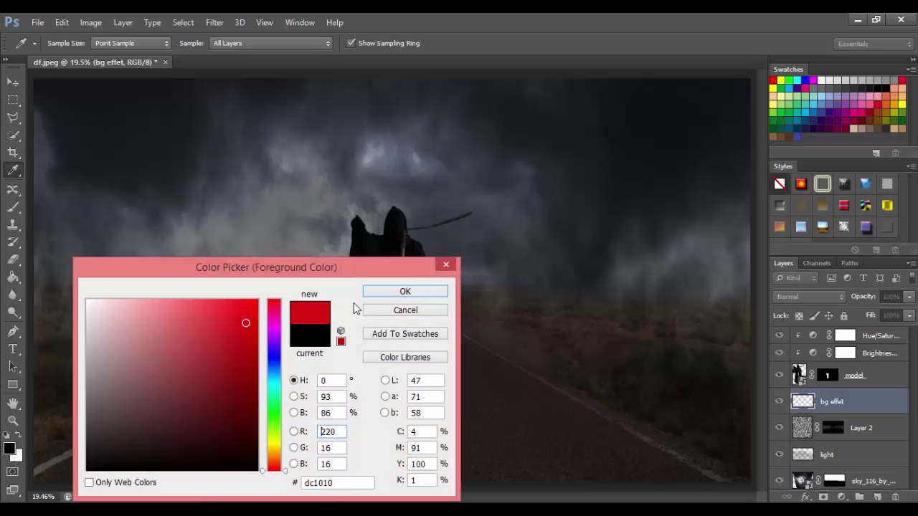
{"action": "left_click", "coordinate": [397, 292]}
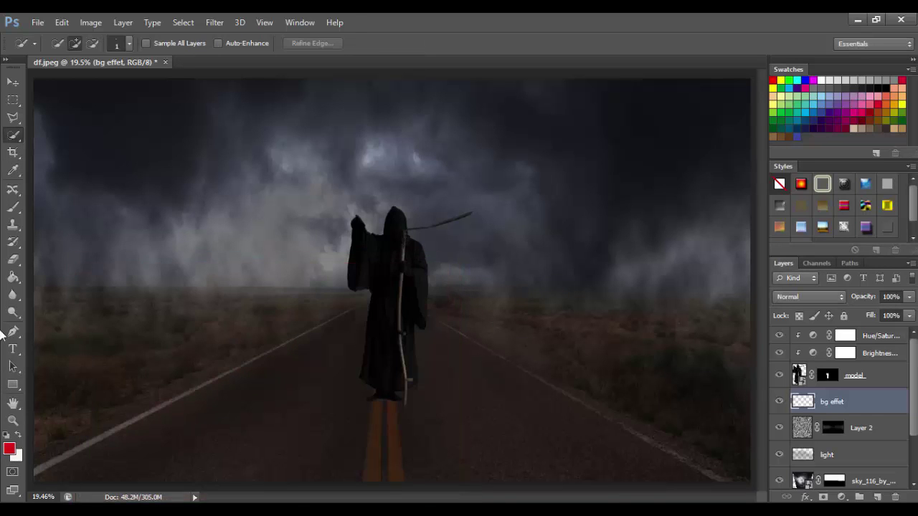
{"action": "left_click", "coordinate": [13, 207]}
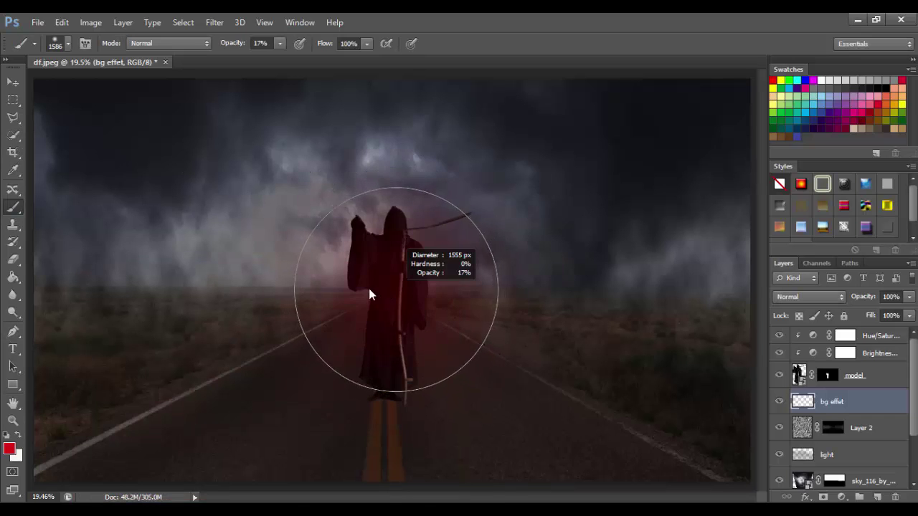
{"action": "left_click_drag", "start_coordinate": [366, 294], "coordinate": [359, 284]}
{"action": "left_click", "coordinate": [261, 43]}
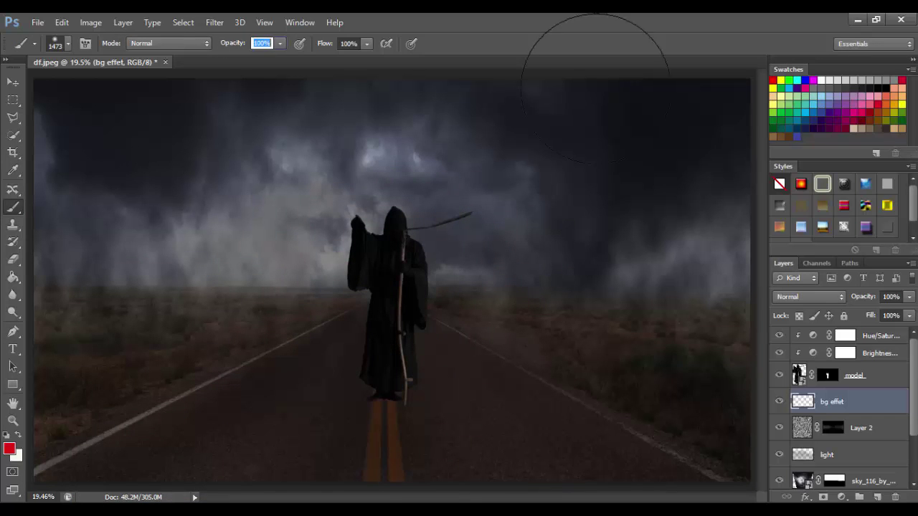
{"action": "type", "text": "100"}
{"action": "key", "text": "Return"}
{"action": "left_click_drag", "start_coordinate": [402, 301], "coordinate": [373, 299]}
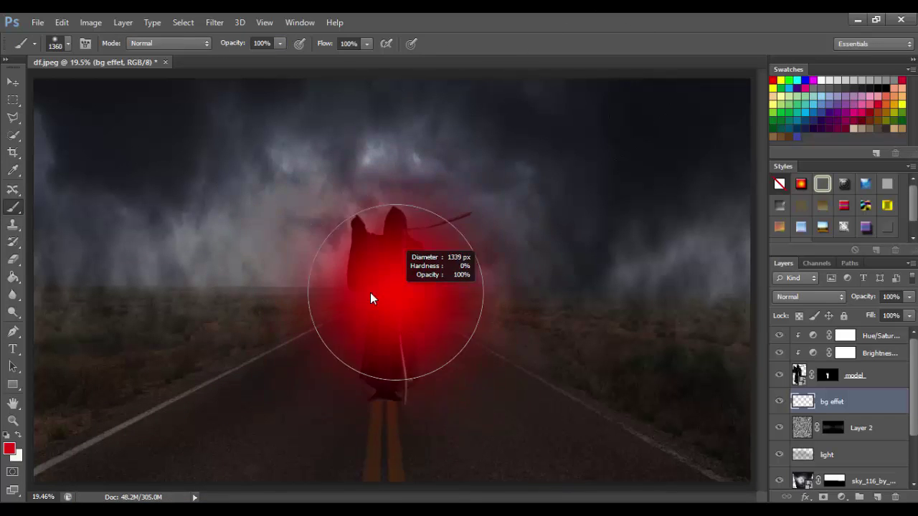
{"action": "left_click", "coordinate": [396, 281]}
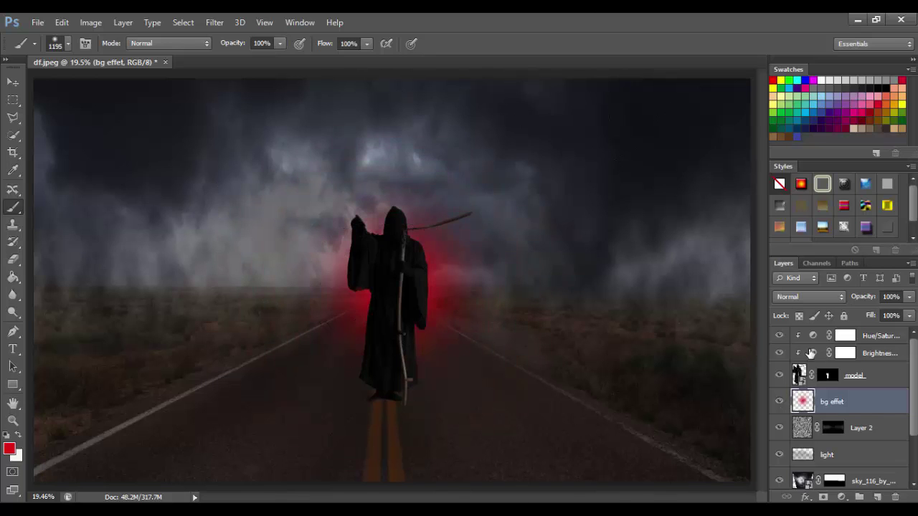
Step: Set bg effet to Screen, enlarge the glow to about 145%, and duplicate the layer
{"action": "left_click", "coordinate": [840, 299]}
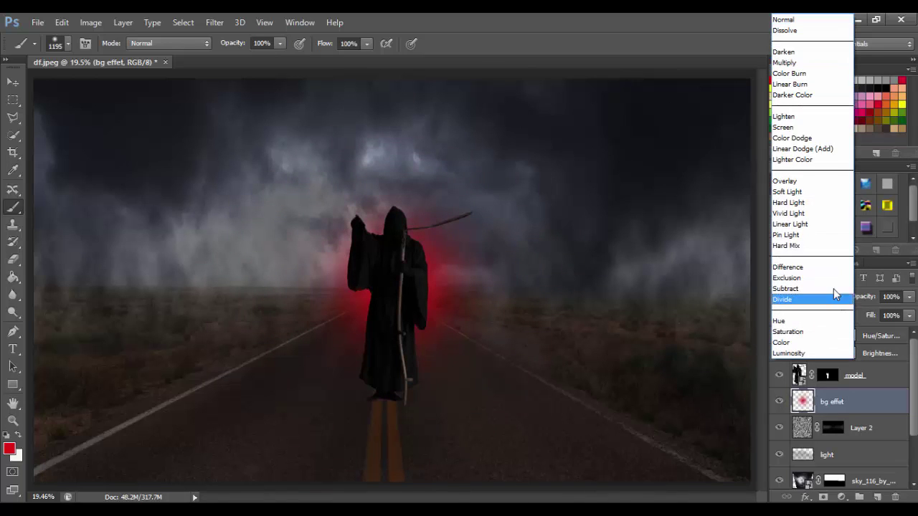
{"action": "left_click", "coordinate": [815, 129]}
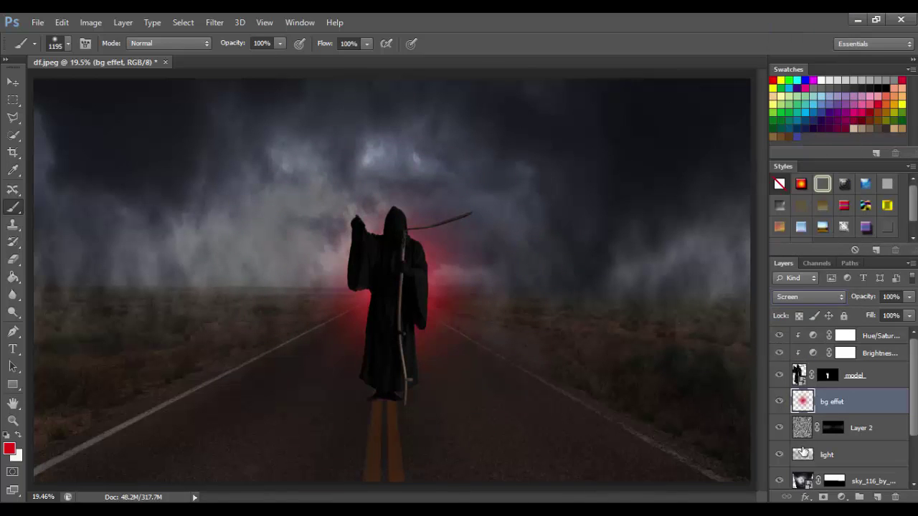
{"action": "key", "text": "ctrl+t"}
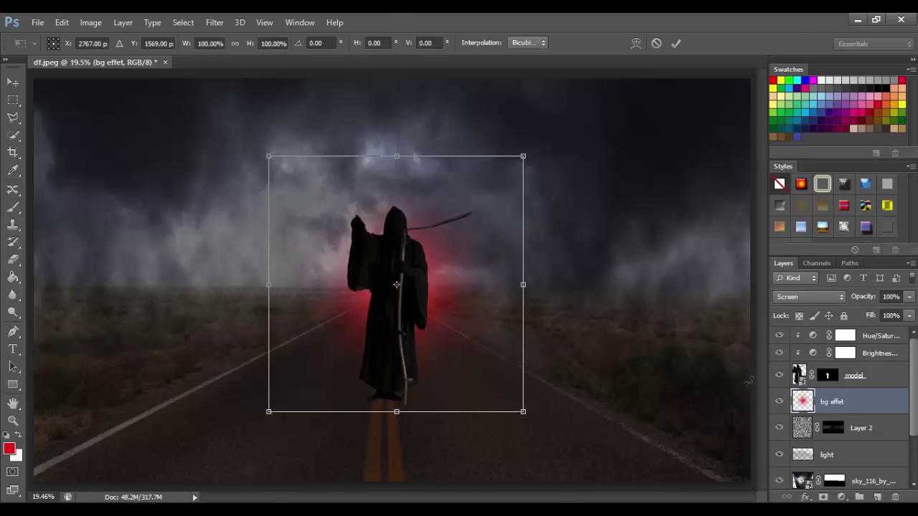
{"action": "mouse_move", "coordinate": [526, 155]}
{"action": "left_mouse_down"}
{"action": "mouse_move", "coordinate": [584, 96]}
{"action": "mouse_move", "coordinate": [577, 101]}
{"action": "left_mouse_up"}
{"action": "key", "text": "Right"}
{"action": "key", "text": "Right"}
{"action": "key", "text": "Right"}
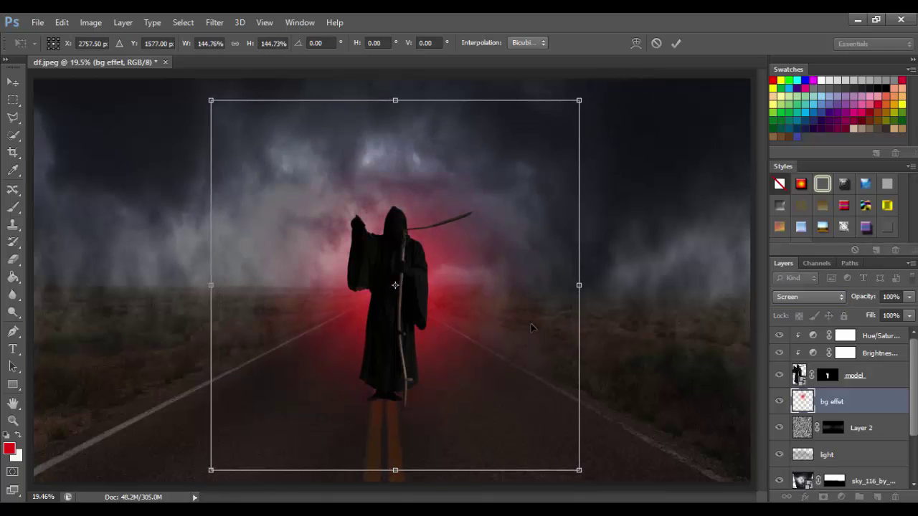
{"action": "left_click", "coordinate": [675, 43]}
{"action": "key", "text": "b"}
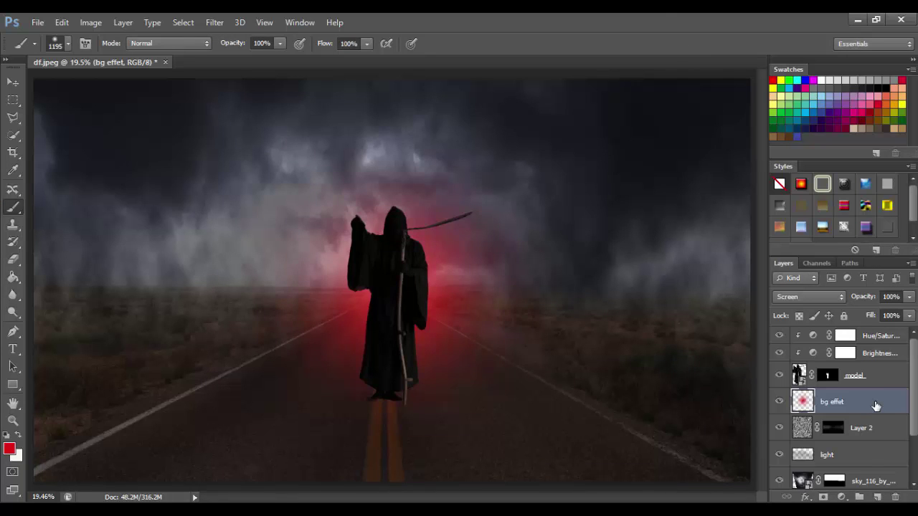
{"action": "key", "text": "ctrl+j"}
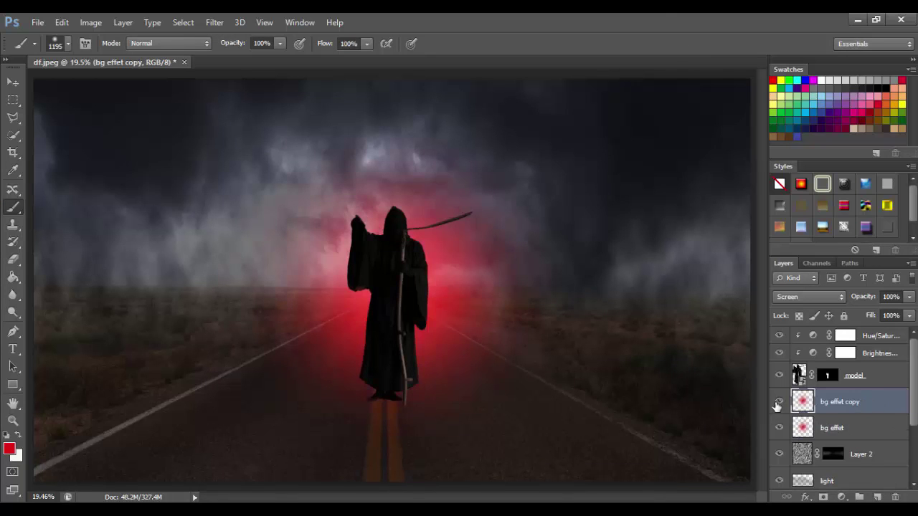
Step: Set the bg effet copy layer to 51% opacity and select both glow layers
{"action": "left_click", "coordinate": [779, 403]}
{"action": "mouse_move", "coordinate": [862, 297]}
{"action": "left_mouse_down"}
{"action": "mouse_move", "coordinate": [845, 307]}
{"action": "mouse_move", "coordinate": [862, 301]}
{"action": "left_mouse_up"}
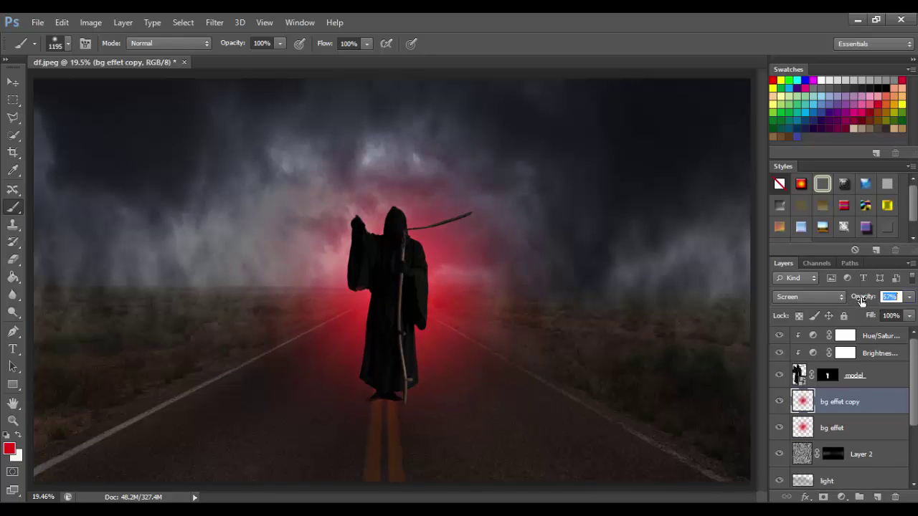
{"action": "key", "text": "Return"}
{"action": "left_click", "coordinate": [779, 404]}
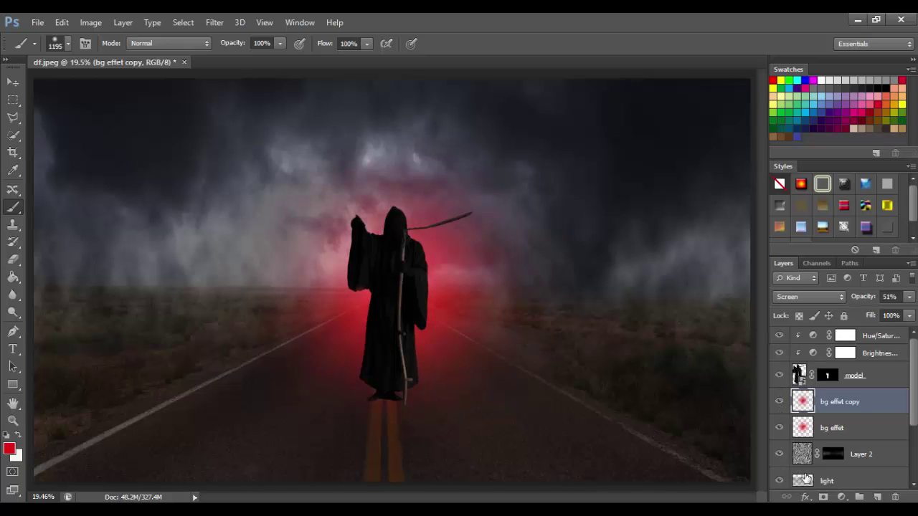
{"action": "left_click", "coordinate": [870, 430], "text": "shift"}
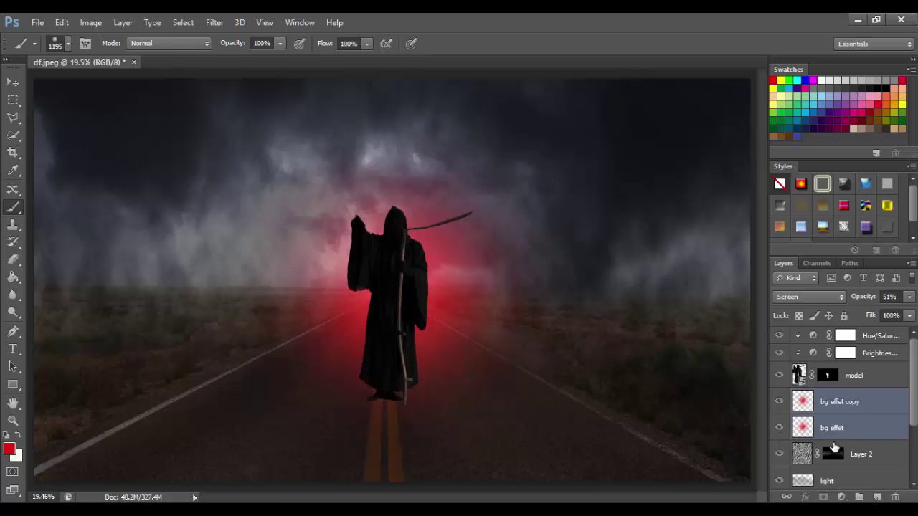
{"action": "left_click", "coordinate": [882, 337]}
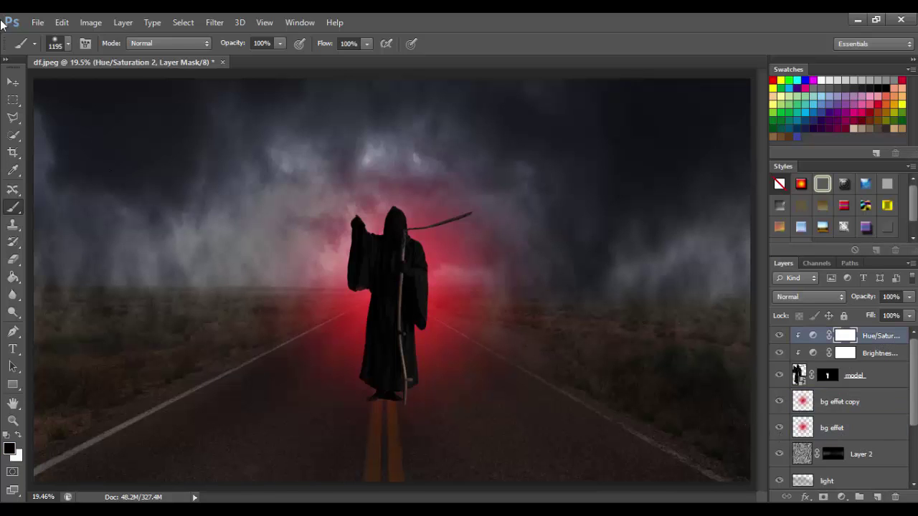
Step: Place the crow_tutorial_png_shape crescent image to the left of the reaper
{"action": "left_click", "coordinate": [37, 22]}
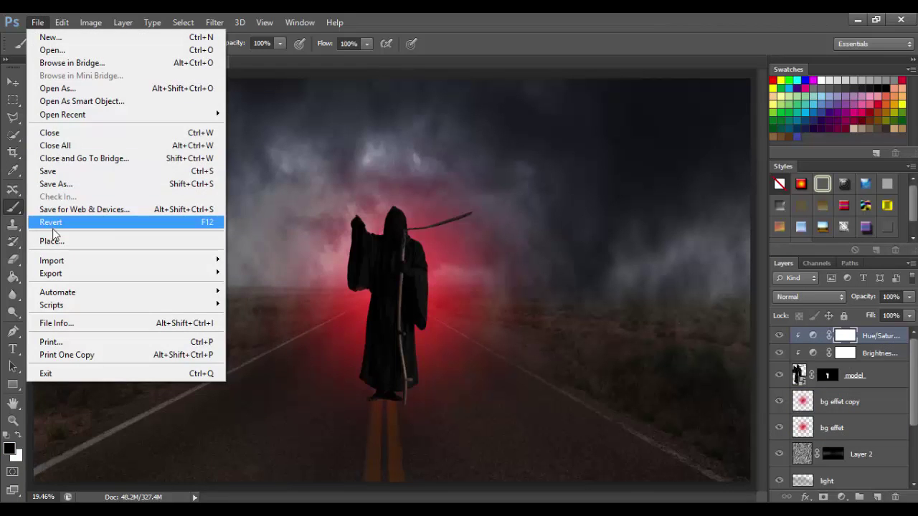
{"action": "left_click", "coordinate": [52, 240]}
{"action": "left_click", "coordinate": [446, 162]}
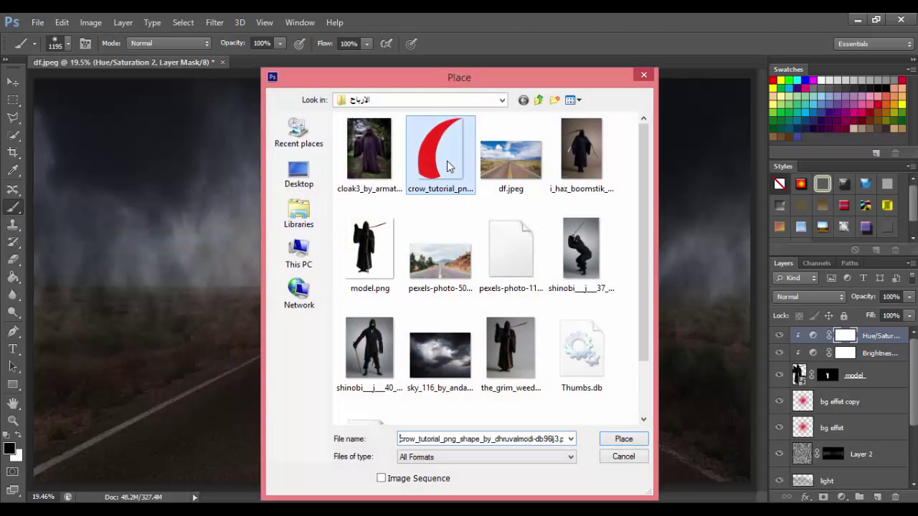
{"action": "left_click", "coordinate": [621, 440]}
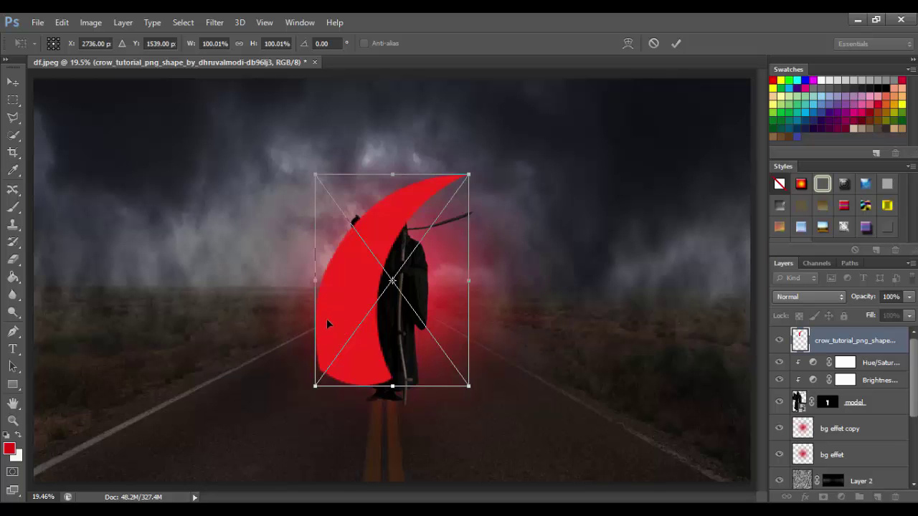
{"action": "left_click_drag", "start_coordinate": [326, 319], "coordinate": [153, 318]}
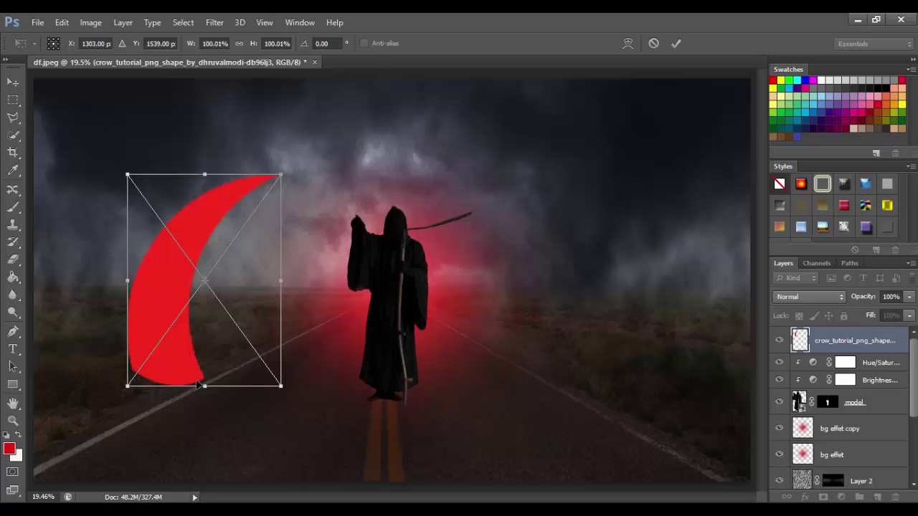
{"action": "left_click", "coordinate": [676, 43]}
Step: Duplicate the crescent, flip the copy horizontally, and move it to the reaper's right
{"action": "key", "text": "ctrl+j"}
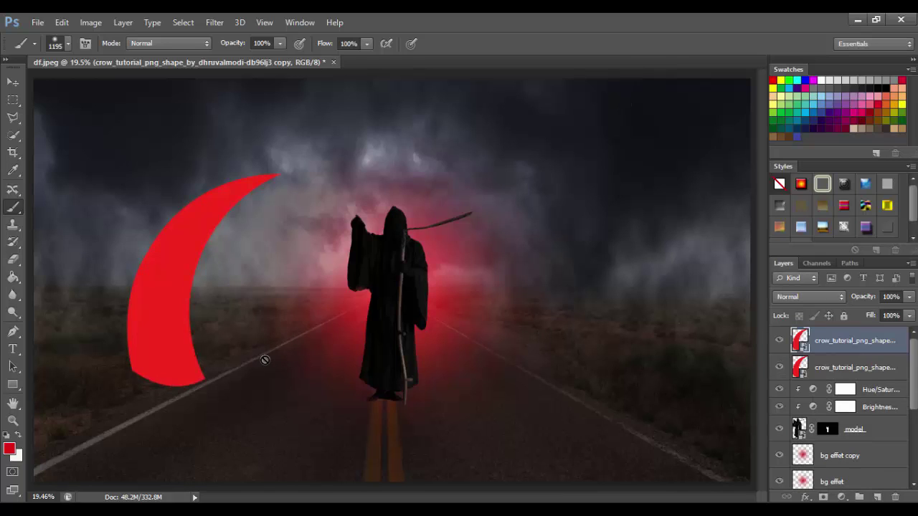
{"action": "key", "text": "ctrl+t"}
{"action": "right_click", "coordinate": [205, 313]}
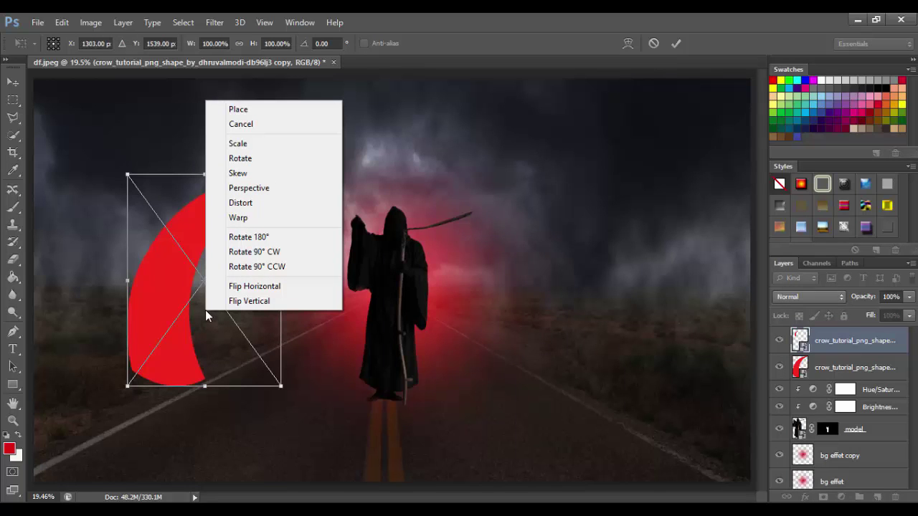
{"action": "left_click", "coordinate": [260, 288]}
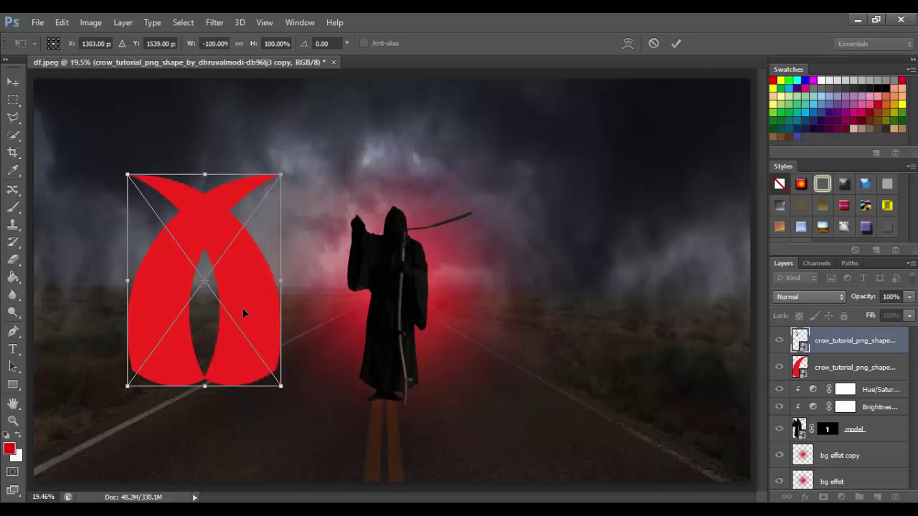
{"action": "left_click_drag", "start_coordinate": [243, 309], "coordinate": [588, 300]}
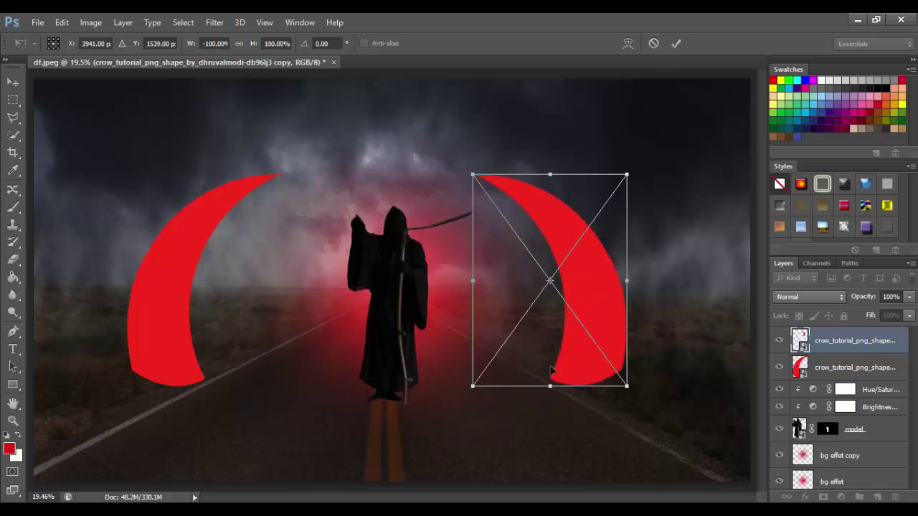
{"action": "left_click", "coordinate": [678, 46]}
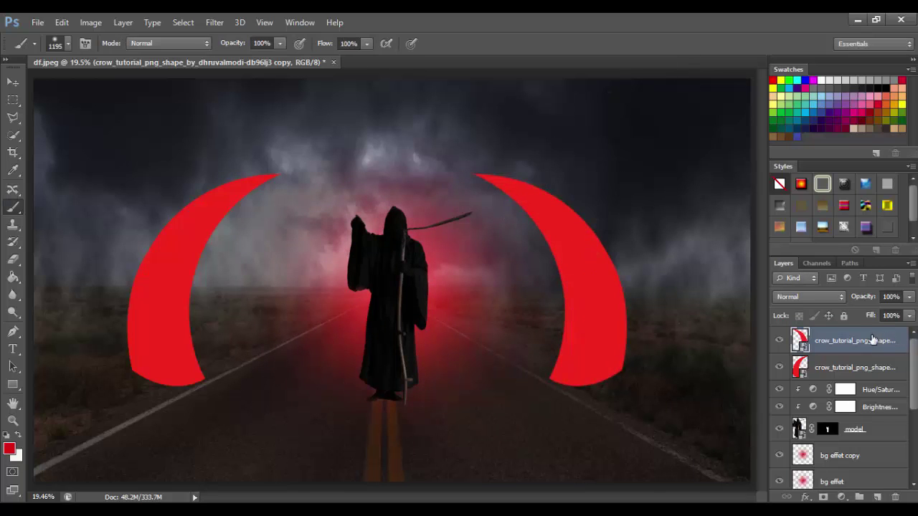
{"action": "left_click", "coordinate": [778, 341]}
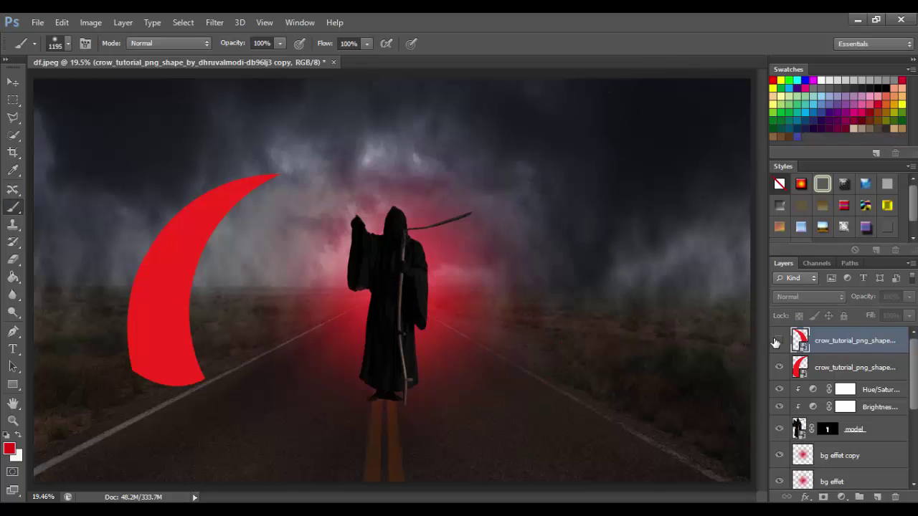
Step: Add an Outer Glow to the right crescent using a Foreground to Transparent gradient
{"action": "double_click", "coordinate": [904, 341]}
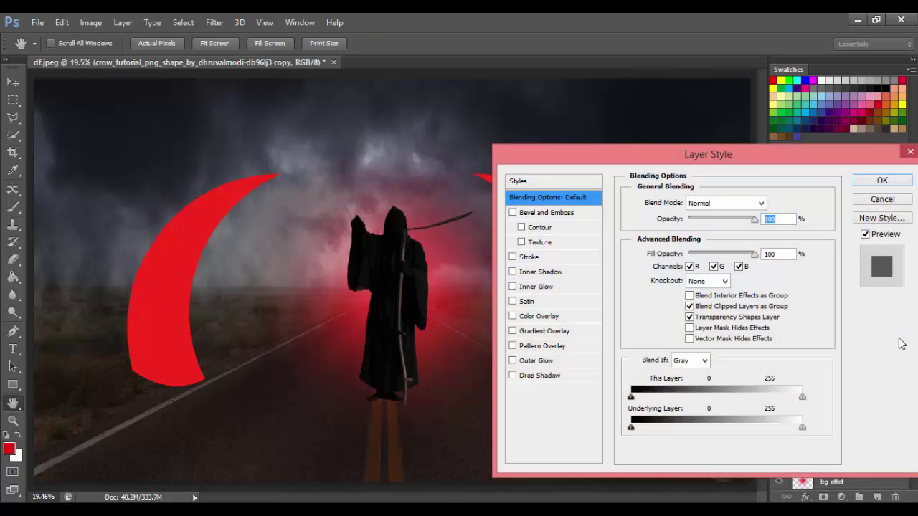
{"action": "left_click", "coordinate": [513, 360]}
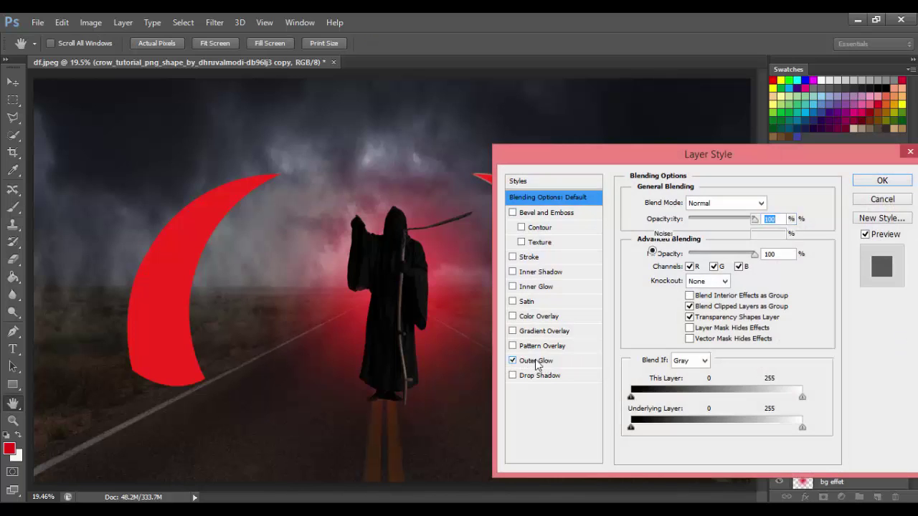
{"action": "left_click_drag", "start_coordinate": [656, 158], "coordinate": [741, 188]}
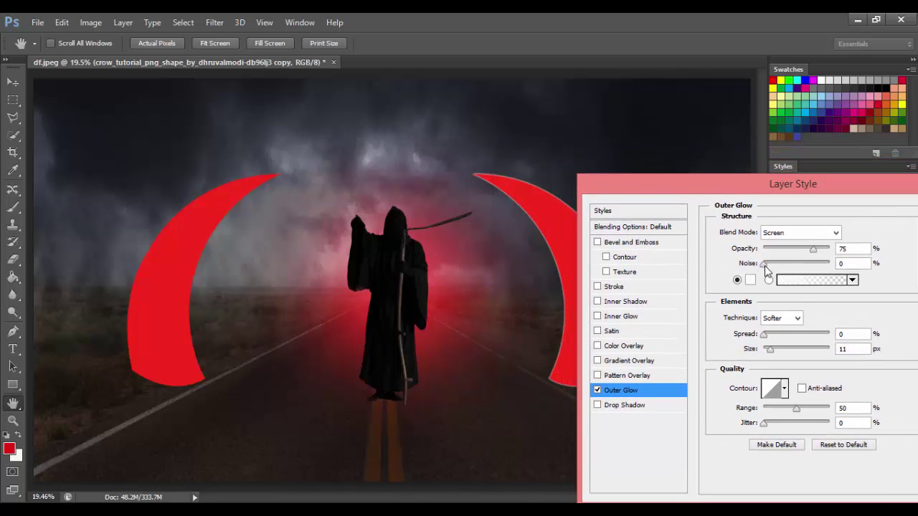
{"action": "mouse_move", "coordinate": [764, 265]}
{"action": "left_mouse_down"}
{"action": "mouse_move", "coordinate": [829, 279]}
{"action": "mouse_move", "coordinate": [831, 266]}
{"action": "mouse_move", "coordinate": [775, 267]}
{"action": "left_mouse_up"}
{"action": "left_click", "coordinate": [789, 279]}
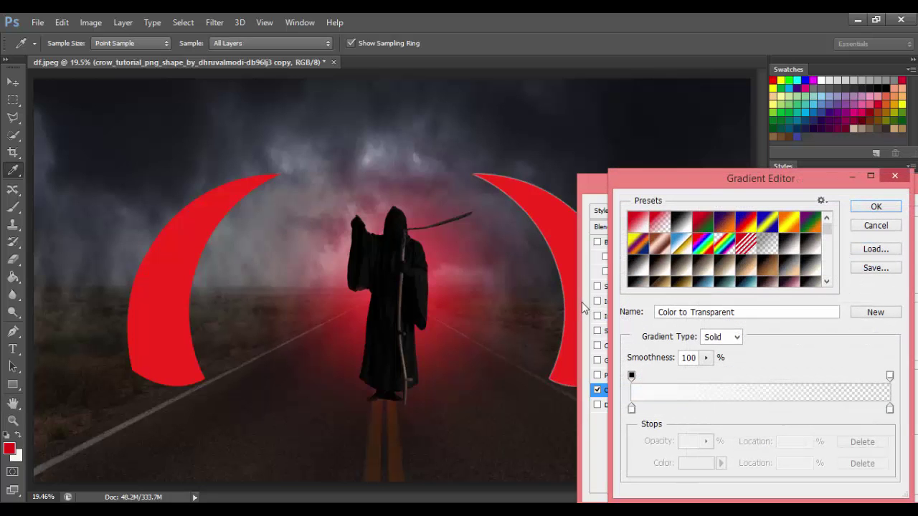
{"action": "left_click", "coordinate": [655, 226]}
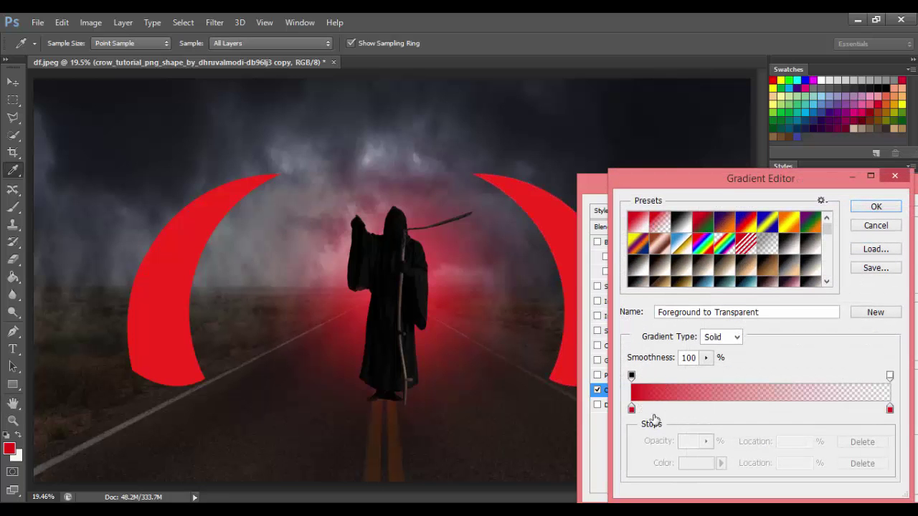
{"action": "left_click", "coordinate": [875, 207]}
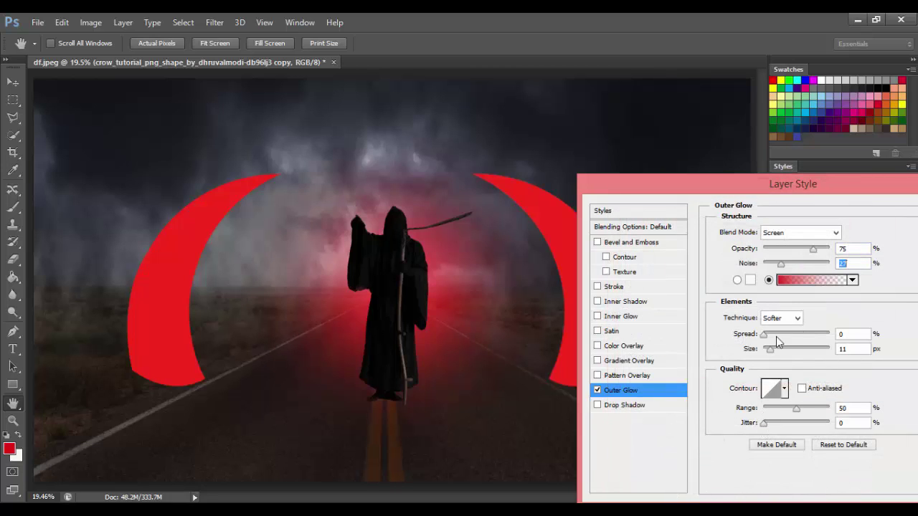
Step: Set the outer glow size to 250 with Noise 0 and apply the style
{"action": "left_click_drag", "start_coordinate": [770, 348], "coordinate": [808, 358]}
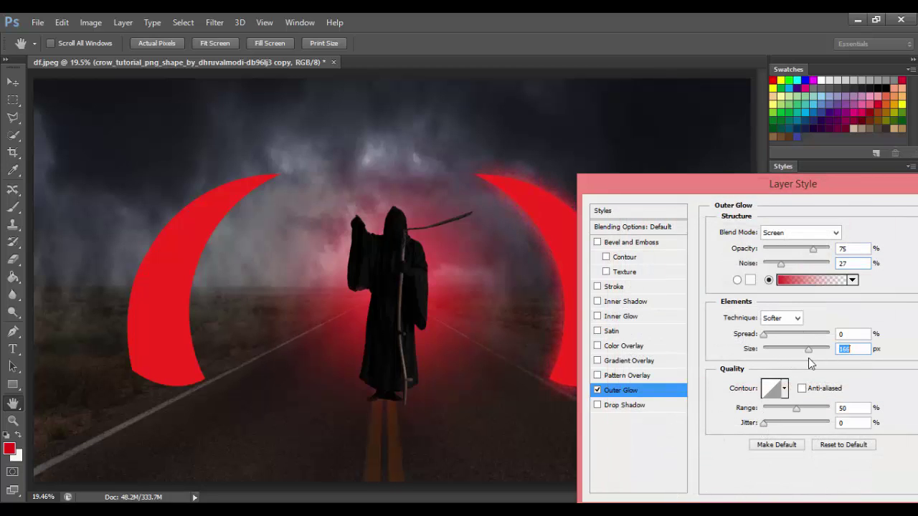
{"action": "mouse_move", "coordinate": [780, 264]}
{"action": "left_mouse_down"}
{"action": "mouse_move", "coordinate": [725, 273]}
{"action": "mouse_move", "coordinate": [774, 264]}
{"action": "left_mouse_up"}
{"action": "mouse_move", "coordinate": [627, 186]}
{"action": "left_mouse_down"}
{"action": "mouse_move", "coordinate": [665, 188]}
{"action": "mouse_move", "coordinate": [678, 177]}
{"action": "left_mouse_up"}
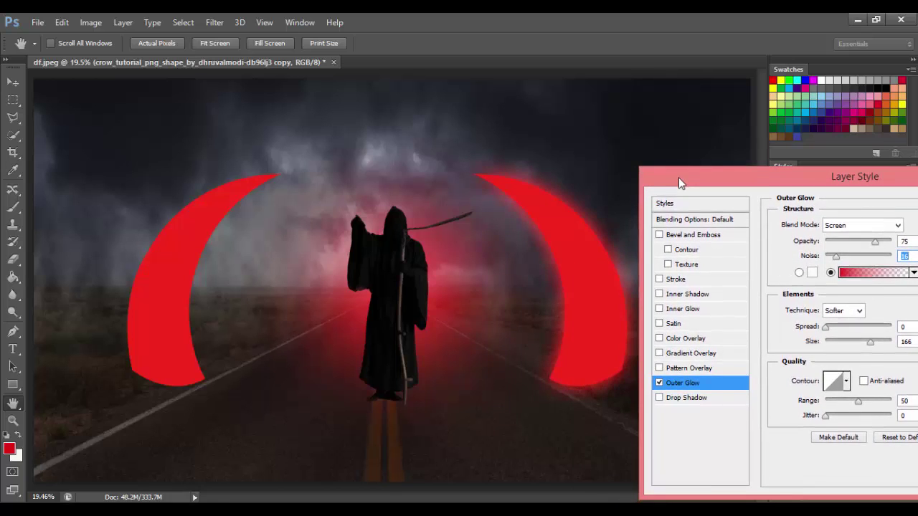
{"action": "left_click_drag", "start_coordinate": [835, 256], "coordinate": [814, 265]}
{"action": "left_click_drag", "start_coordinate": [870, 344], "coordinate": [900, 353]}
{"action": "left_click", "coordinate": [829, 419]}
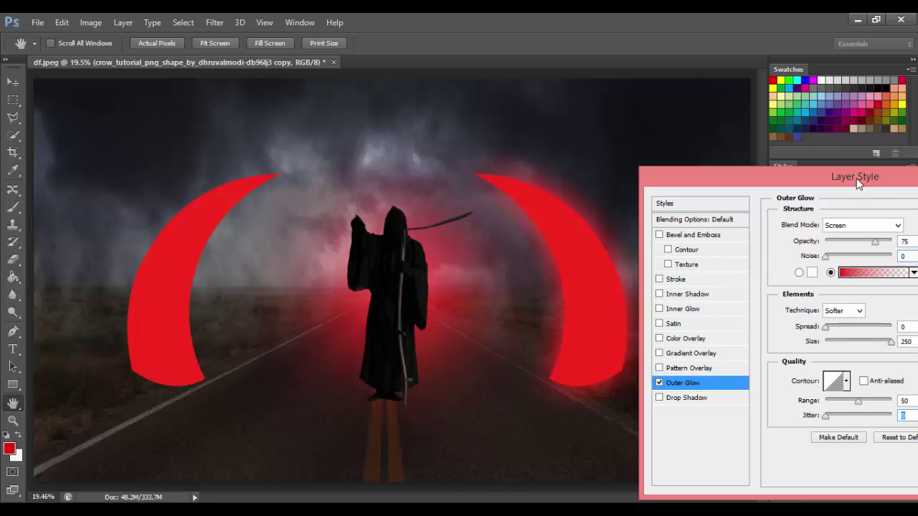
{"action": "left_click_drag", "start_coordinate": [858, 184], "coordinate": [616, 187]}
{"action": "left_click", "coordinate": [793, 204]}
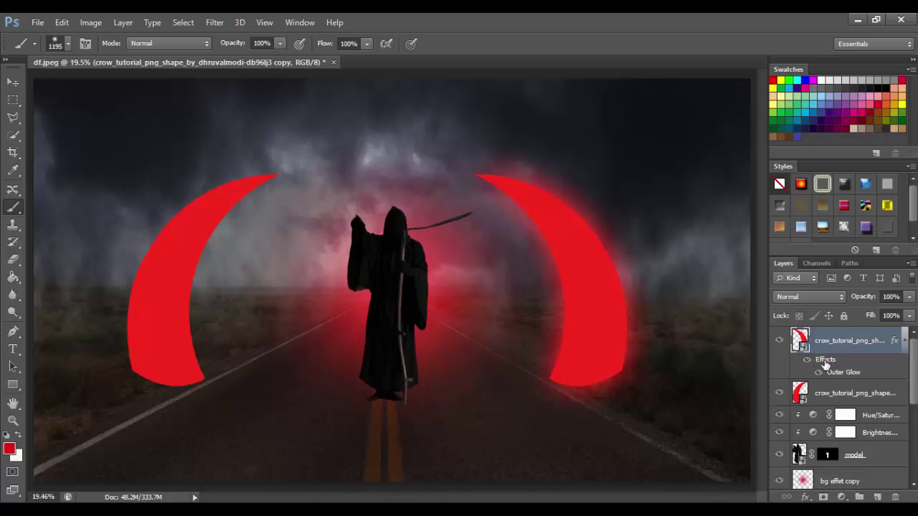
Step: Copy the red Outer Glow onto the left crescent layer and give it a blank layer mask
{"action": "left_click_drag", "start_coordinate": [829, 365], "coordinate": [849, 399]}
{"action": "left_click", "coordinate": [778, 393]}
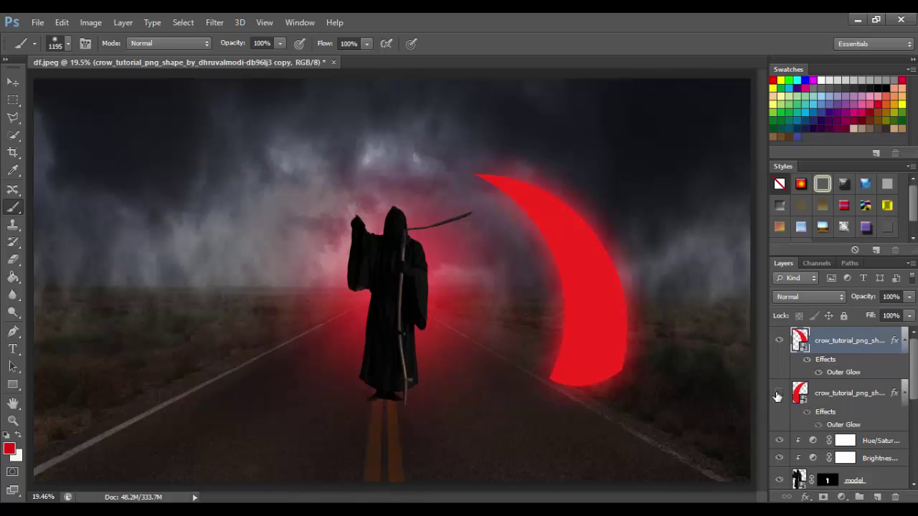
{"action": "left_click", "coordinate": [856, 395]}
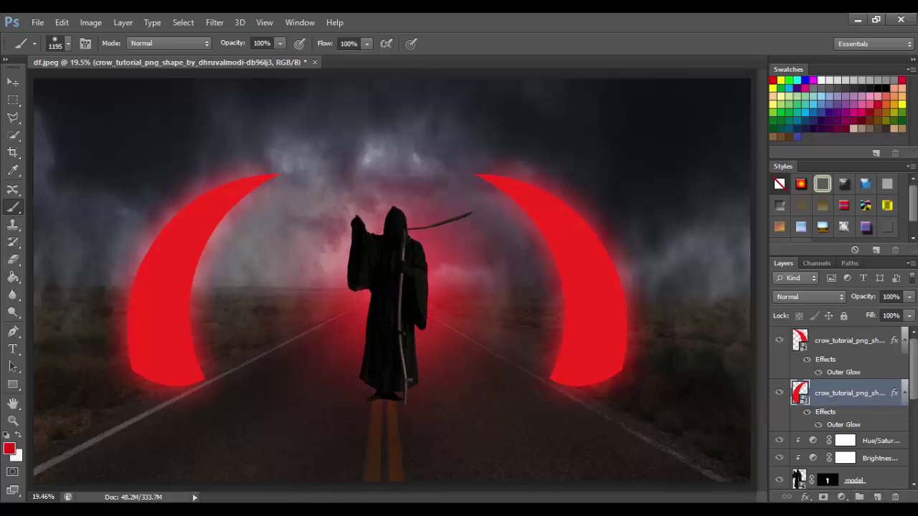
{"action": "left_click", "coordinate": [823, 497]}
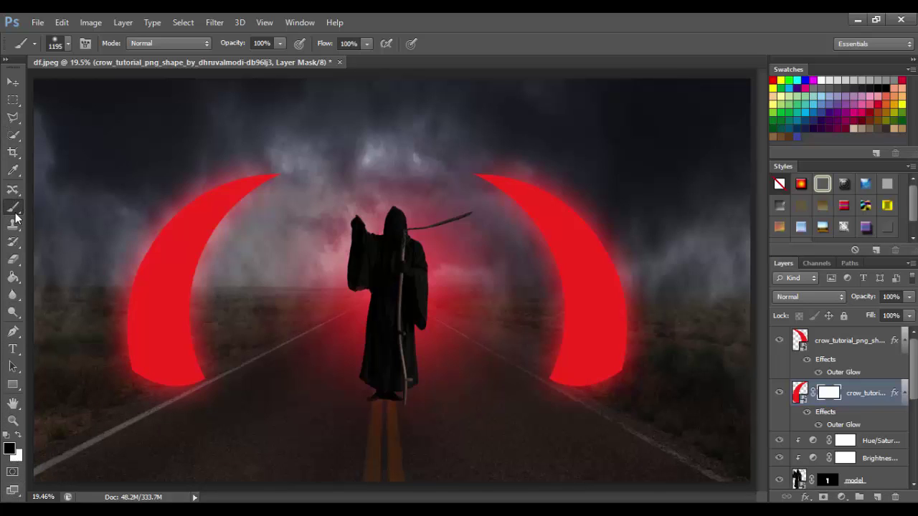
Step: With a ~599 px brush, fade out the bottom tips of both red crescents on their masks
{"action": "left_click_drag", "start_coordinate": [231, 365], "coordinate": [159, 392]}
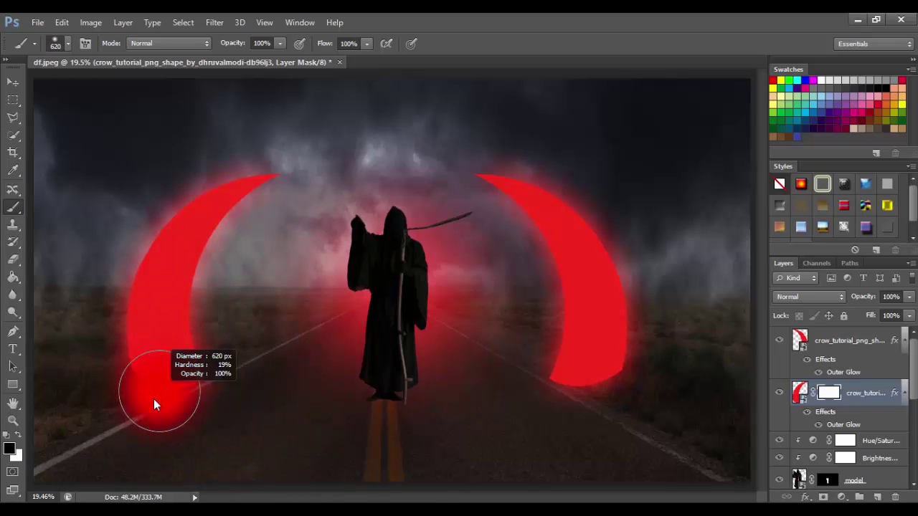
{"action": "left_click_drag", "start_coordinate": [153, 399], "coordinate": [152, 396]}
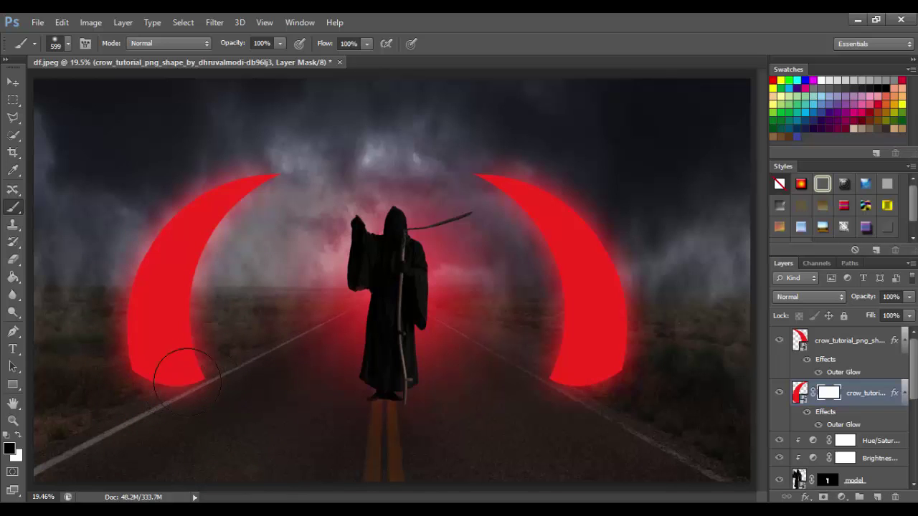
{"action": "left_click_drag", "start_coordinate": [180, 368], "coordinate": [153, 386]}
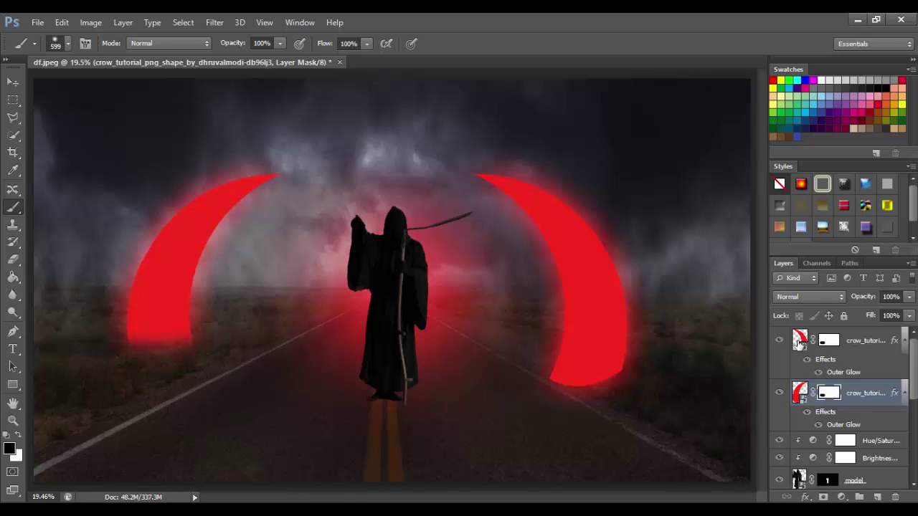
{"action": "left_click_drag", "start_coordinate": [828, 392], "coordinate": [824, 343]}
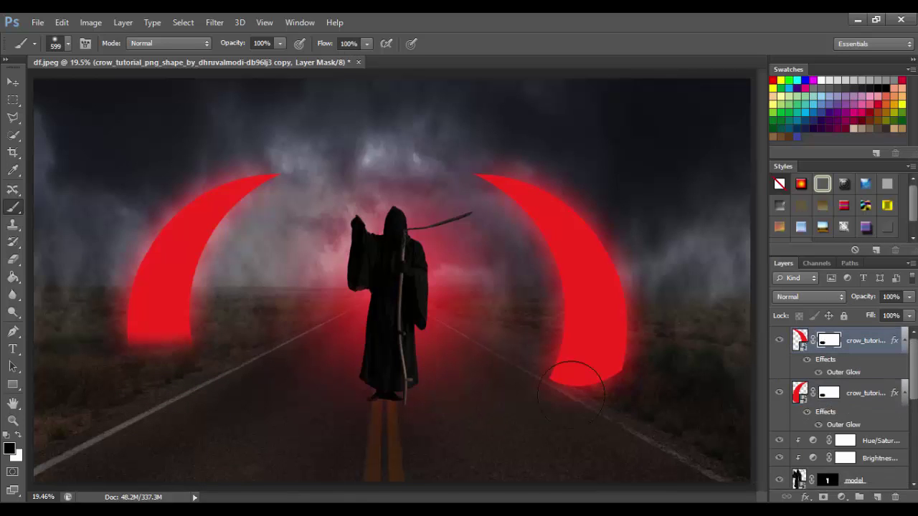
{"action": "mouse_move", "coordinate": [573, 370]}
{"action": "left_mouse_down"}
{"action": "mouse_move", "coordinate": [622, 390]}
{"action": "mouse_move", "coordinate": [559, 373]}
{"action": "mouse_move", "coordinate": [567, 380]}
{"action": "left_mouse_up"}
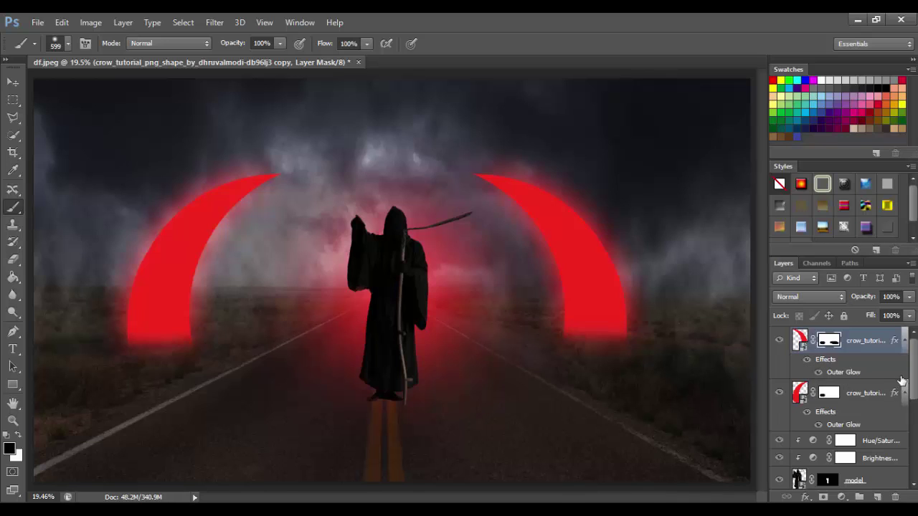
Step: Select the model layer, then the Hue/Saturation 2 adjustment's mask
{"action": "scroll", "coordinate": [839, 409], "scroll_direction": "down", "scroll_amount": 2}
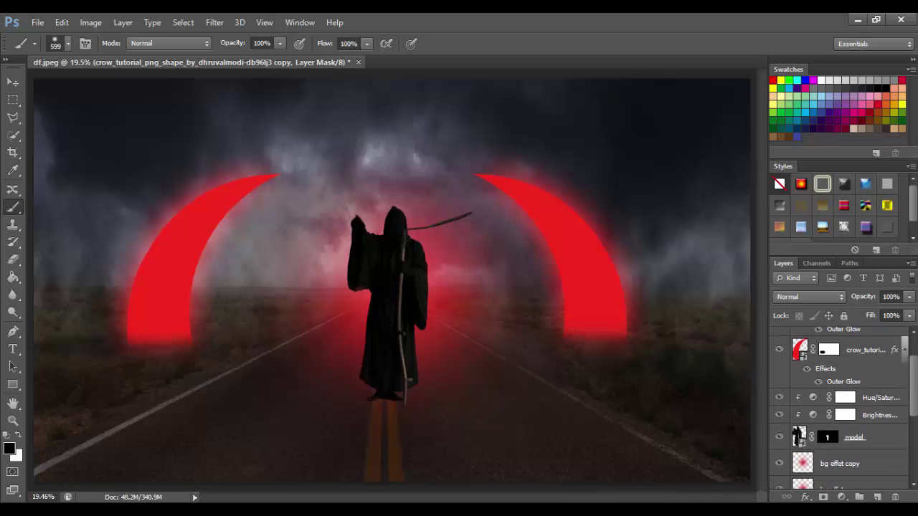
{"action": "scroll", "coordinate": [913, 387], "scroll_direction": "up", "scroll_amount": 2}
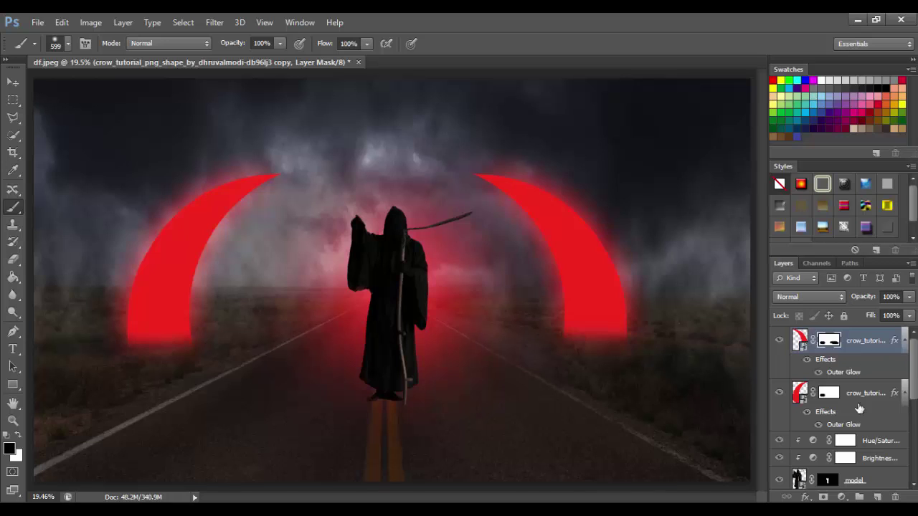
{"action": "scroll", "coordinate": [882, 444], "scroll_direction": "down", "scroll_amount": 3}
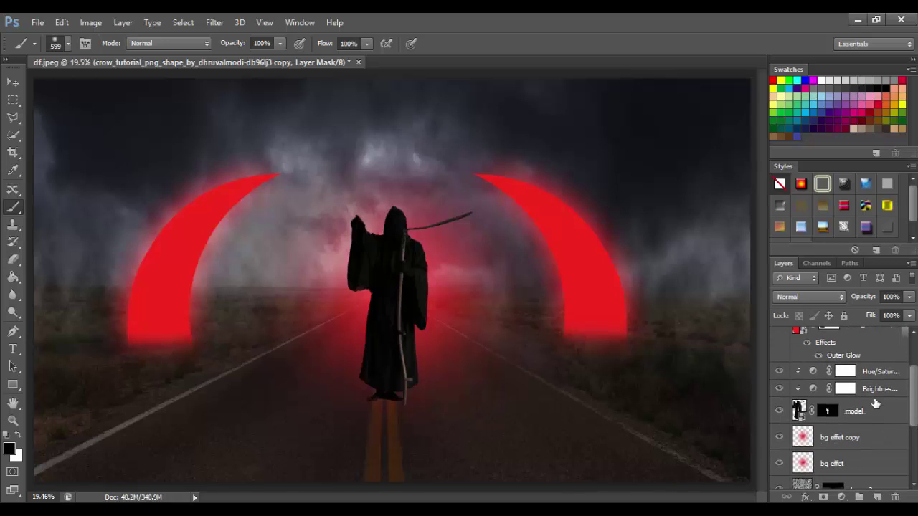
{"action": "left_click", "coordinate": [815, 415]}
{"action": "left_click", "coordinate": [866, 374]}
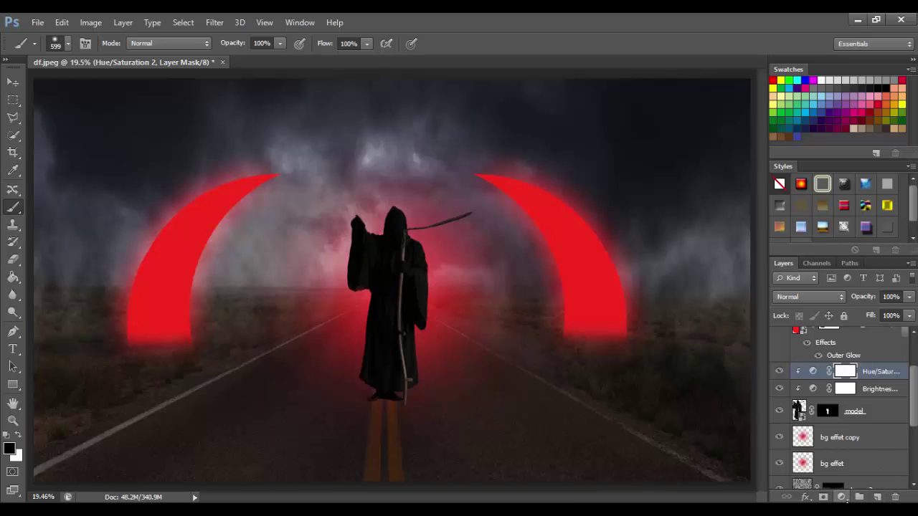
Step: Add Layer 3 clipped to the layer below and set a 0% hardness, 113 px brush
{"action": "left_click", "coordinate": [860, 497]}
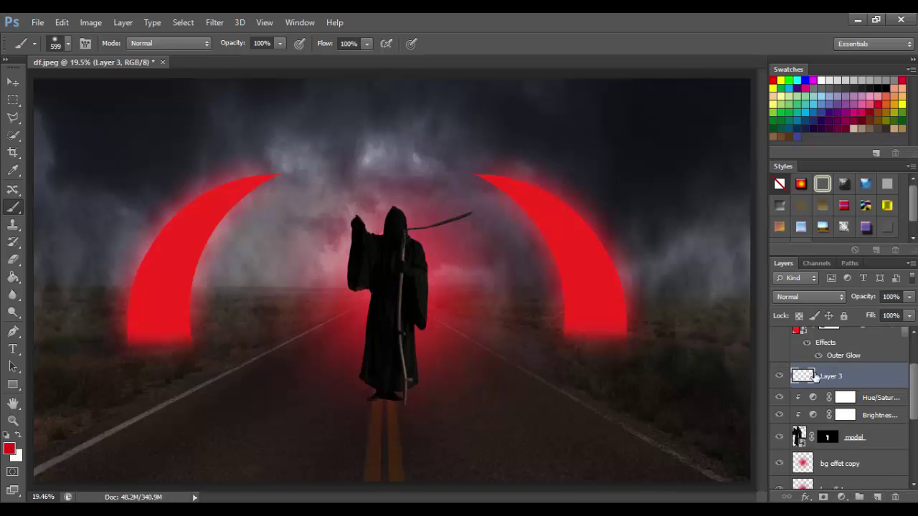
{"action": "right_click", "coordinate": [814, 376]}
{"action": "left_click", "coordinate": [631, 227]}
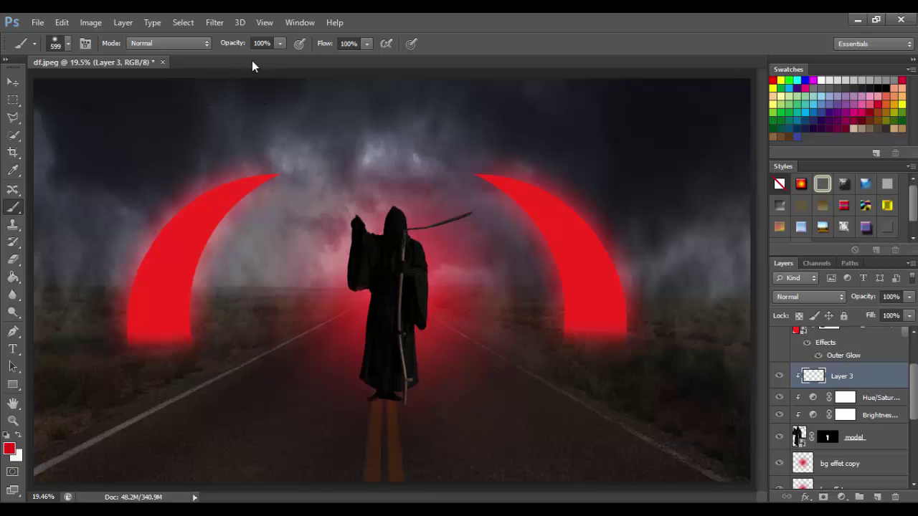
{"action": "left_click", "coordinate": [231, 43]}
{"action": "right_click", "coordinate": [553, 296]}
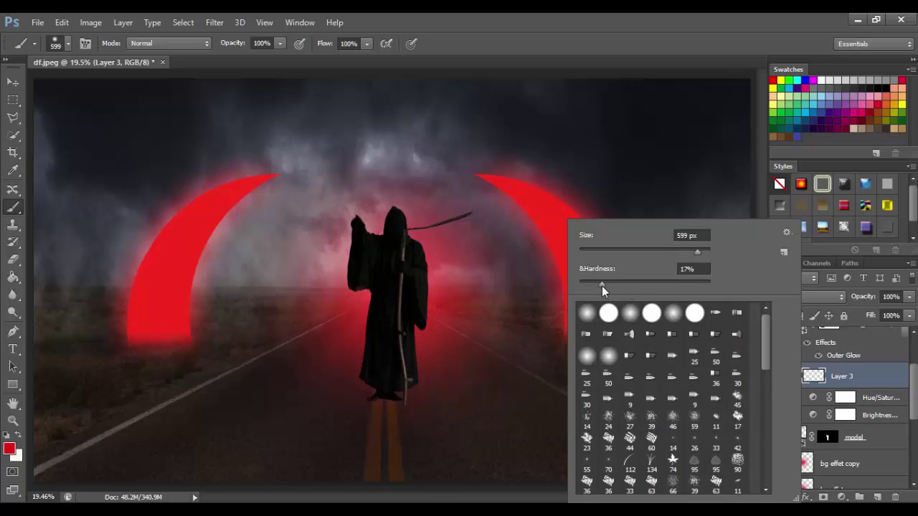
{"action": "left_click_drag", "start_coordinate": [602, 285], "coordinate": [574, 284]}
{"action": "left_click_drag", "start_coordinate": [485, 348], "coordinate": [464, 343]}
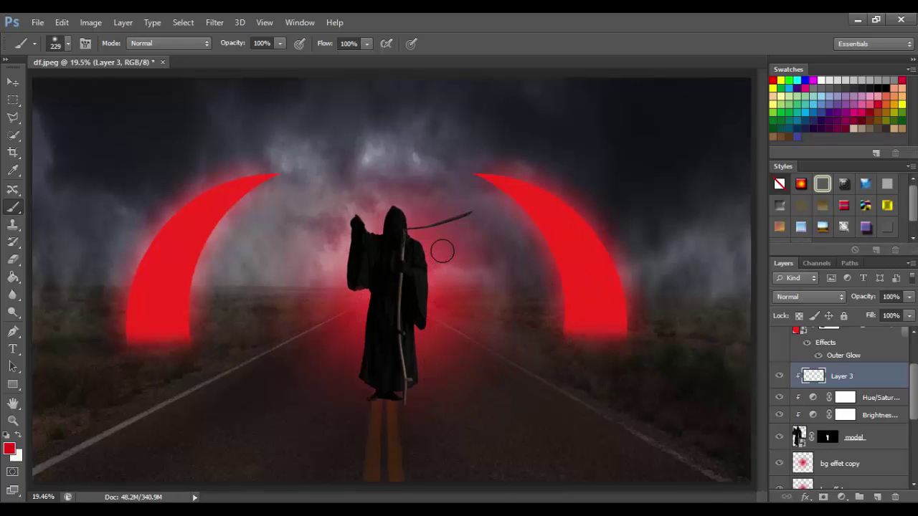
{"action": "scroll", "coordinate": [442, 250], "scroll_direction": "up", "scroll_amount": 5}
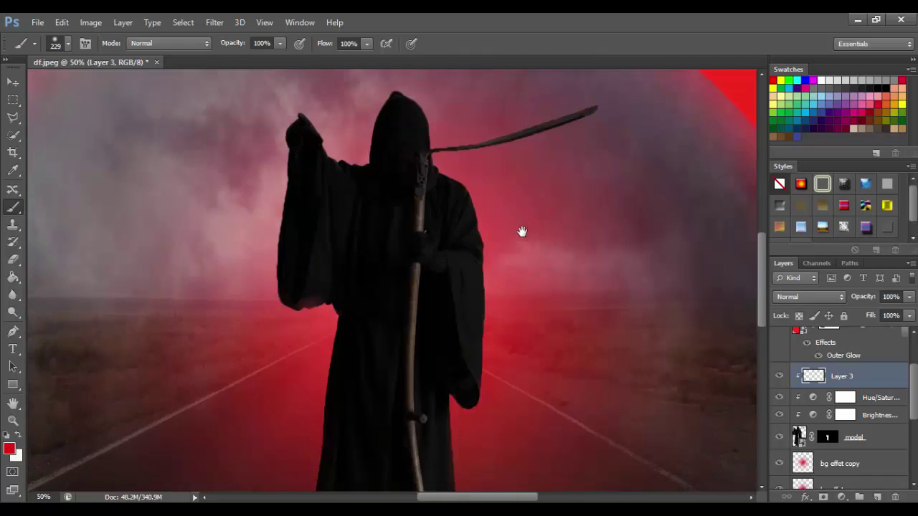
{"action": "left_click_drag", "start_coordinate": [523, 232], "coordinate": [532, 305]}
Step: Paint a soft red glow along the robe's left edge, the raised arm and hood
{"action": "mouse_move", "coordinate": [521, 260]}
{"action": "left_mouse_down"}
{"action": "mouse_move", "coordinate": [494, 276]}
{"action": "mouse_move", "coordinate": [512, 454]}
{"action": "left_mouse_up"}
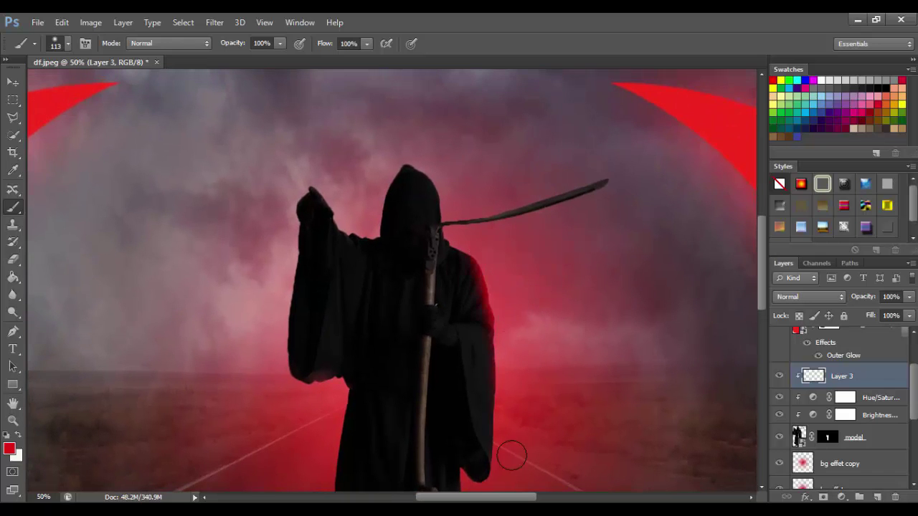
{"action": "scroll", "coordinate": [521, 406], "scroll_direction": "down", "scroll_amount": 5}
{"action": "left_click_drag", "start_coordinate": [472, 331], "coordinate": [462, 437]}
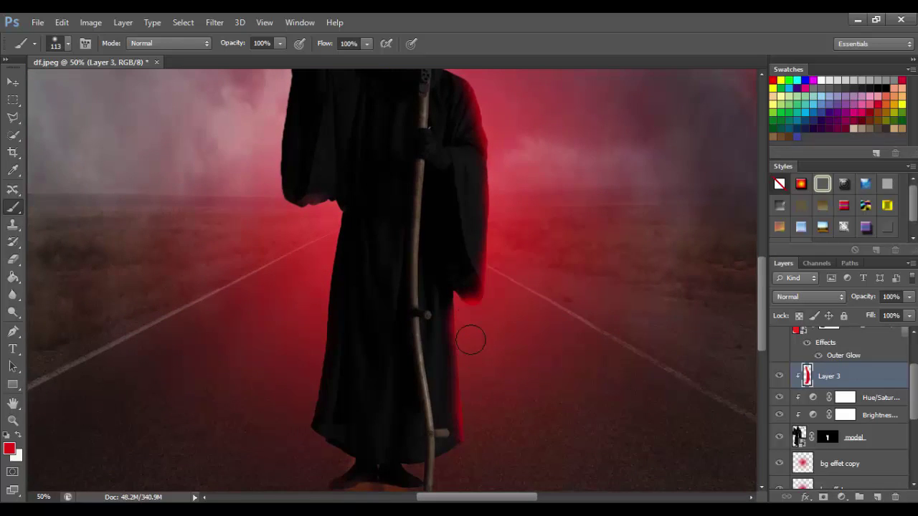
{"action": "scroll", "coordinate": [467, 338], "scroll_direction": "down", "scroll_amount": 6}
{"action": "scroll", "coordinate": [368, 296], "scroll_direction": "up", "scroll_amount": 3}
{"action": "scroll", "coordinate": [370, 323], "scroll_direction": "left", "scroll_amount": 2}
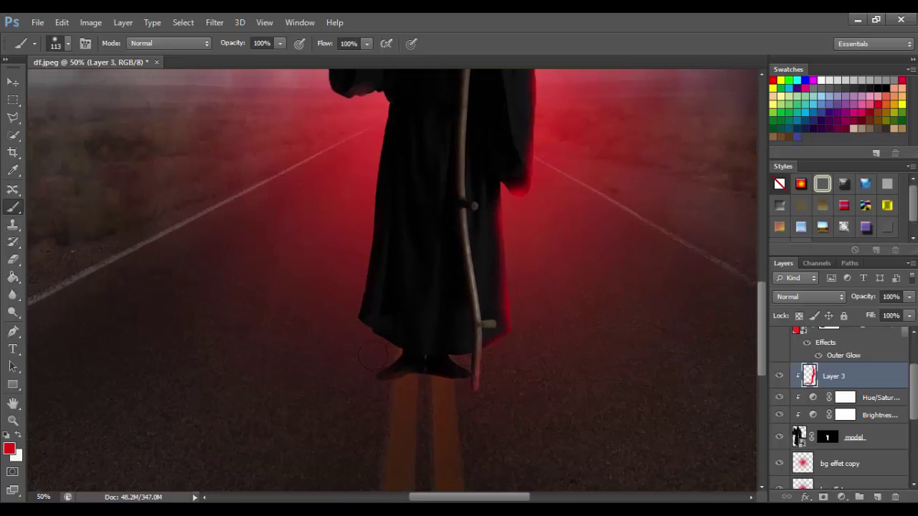
{"action": "mouse_move", "coordinate": [371, 117]}
{"action": "left_mouse_down"}
{"action": "mouse_move", "coordinate": [357, 261]}
{"action": "mouse_move", "coordinate": [366, 110]}
{"action": "left_mouse_up"}
{"action": "scroll", "coordinate": [376, 187], "scroll_direction": "up", "scroll_amount": 3}
{"action": "scroll", "coordinate": [384, 251], "scroll_direction": "up", "scroll_amount": 5}
{"action": "scroll", "coordinate": [387, 287], "scroll_direction": "left", "scroll_amount": 2}
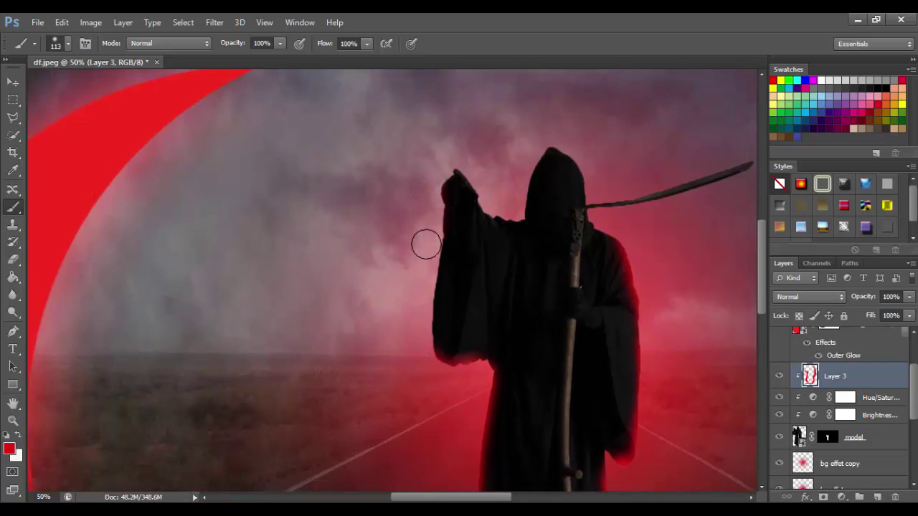
{"action": "left_click_drag", "start_coordinate": [409, 303], "coordinate": [423, 179]}
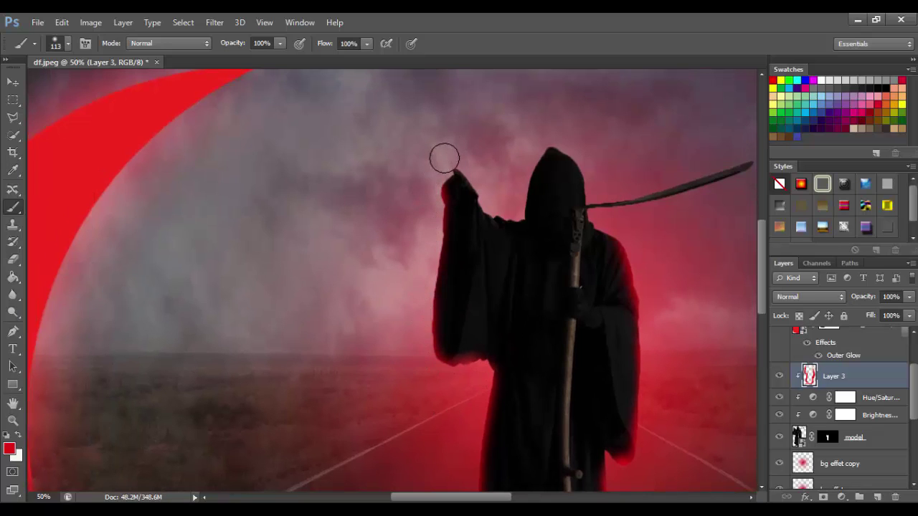
{"action": "mouse_move", "coordinate": [469, 154]}
{"action": "left_mouse_down"}
{"action": "mouse_move", "coordinate": [524, 153]}
{"action": "mouse_move", "coordinate": [492, 194]}
{"action": "mouse_move", "coordinate": [508, 199]}
{"action": "left_mouse_up"}
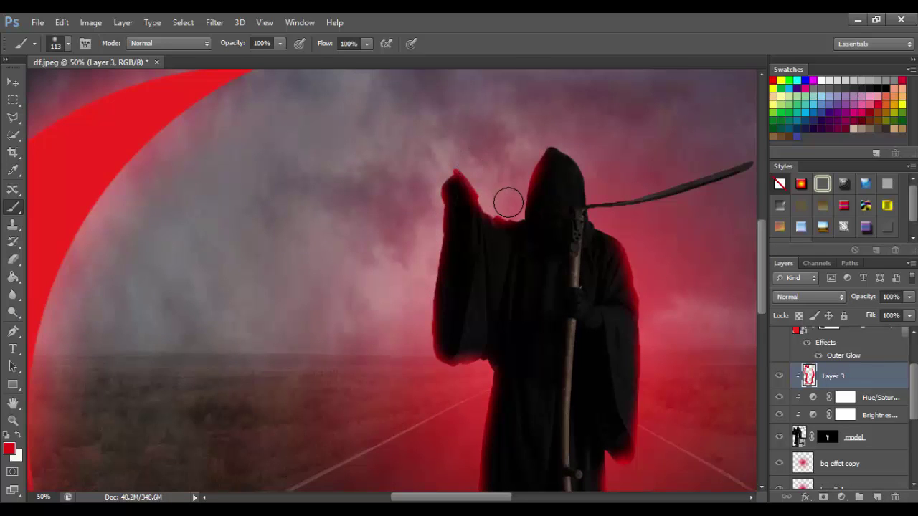
Step: Undo the stray white hood stroke, return to red, and fit the image in the window
{"action": "left_click_drag", "start_coordinate": [501, 120], "coordinate": [439, 165]}
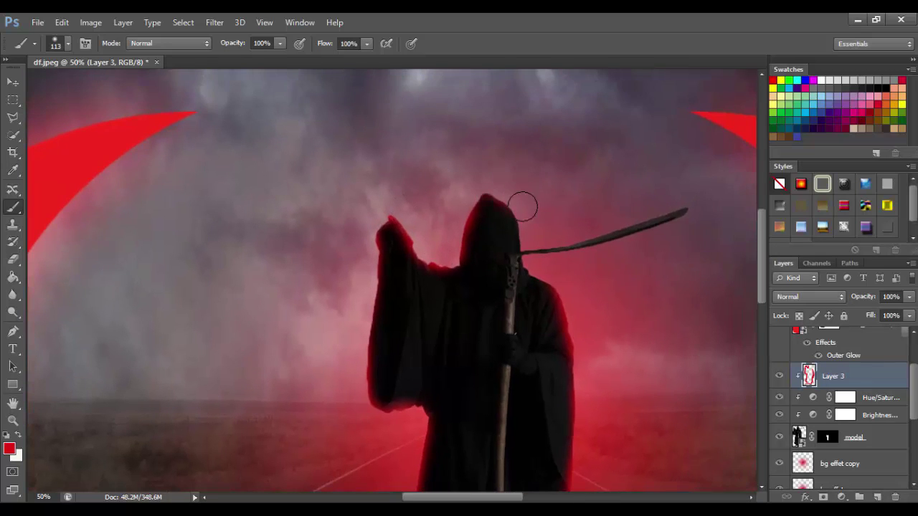
{"action": "left_click", "coordinate": [20, 438]}
{"action": "left_click_drag", "start_coordinate": [558, 248], "coordinate": [544, 248]}
{"action": "key", "text": "ctrl+alt+z"}
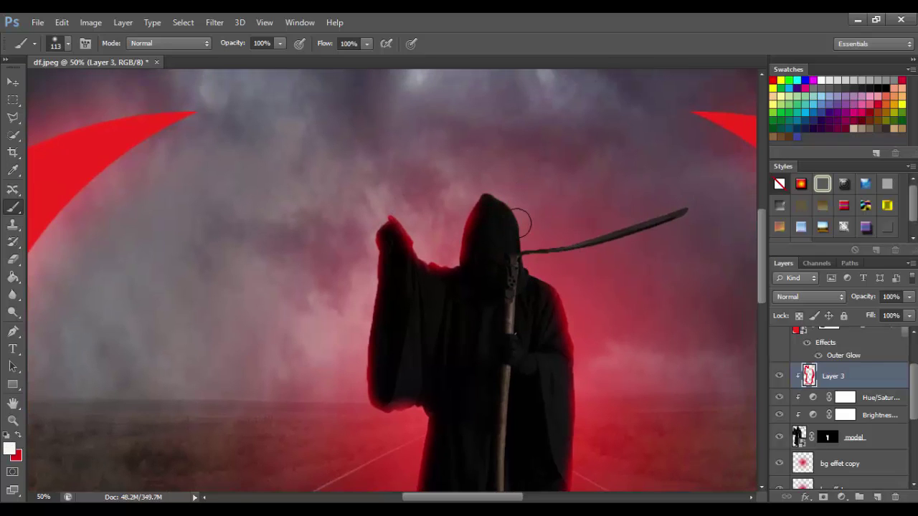
{"action": "key", "text": "ctrl+alt+z"}
{"action": "left_click", "coordinate": [22, 440]}
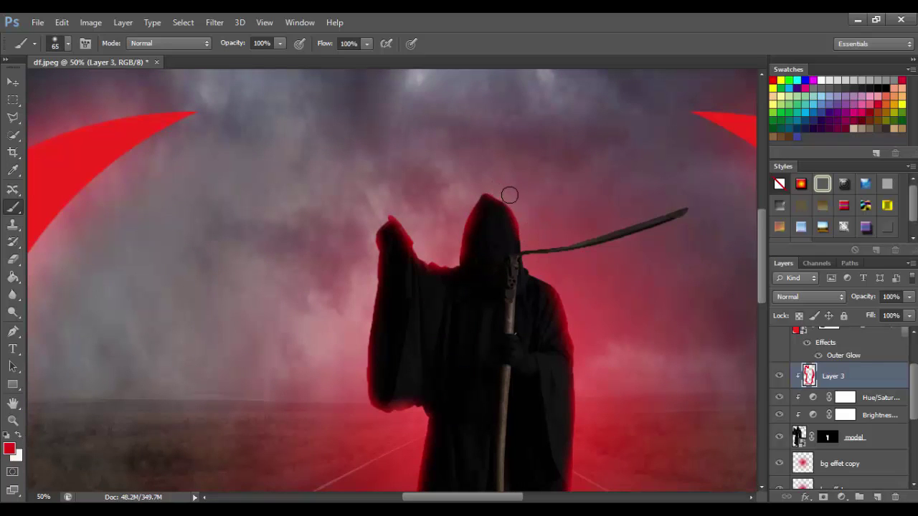
{"action": "key", "text": "ctrl+0"}
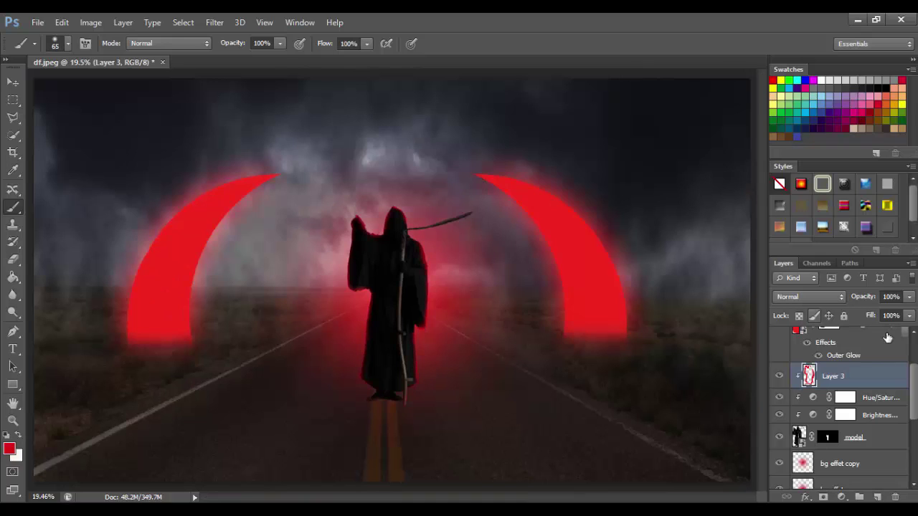
Step: Set Layer 3's opacity to 30%
{"action": "left_click_drag", "start_coordinate": [863, 298], "coordinate": [847, 307]}
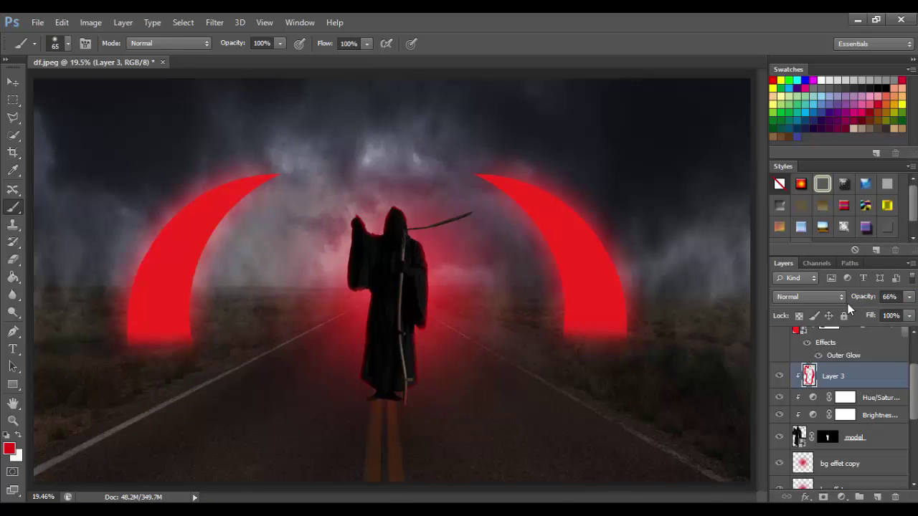
{"action": "left_click", "coordinate": [889, 297]}
{"action": "type", "text": "30"}
{"action": "key", "text": "Return"}
Step: Add Layer 4 clipped to the layer below and paint the whole reaper solid red
{"action": "left_click", "coordinate": [877, 497]}
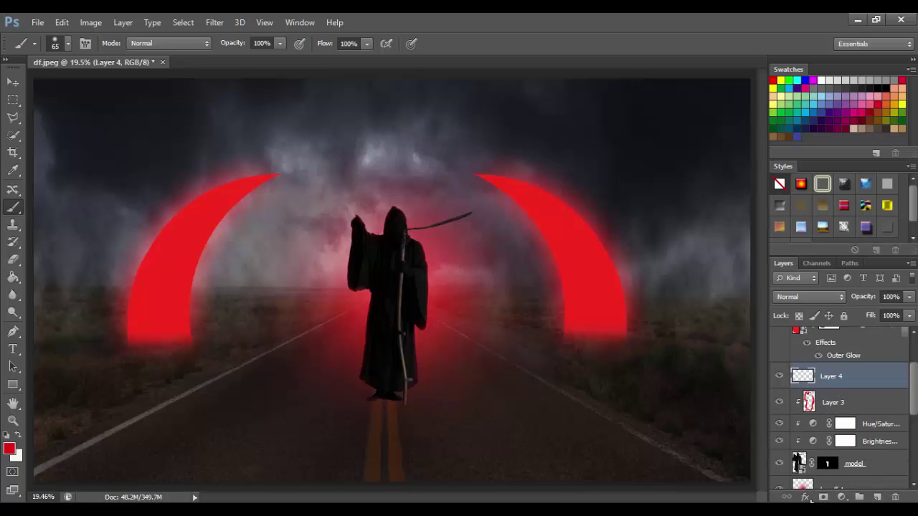
{"action": "right_click", "coordinate": [844, 378]}
{"action": "left_click", "coordinate": [649, 228]}
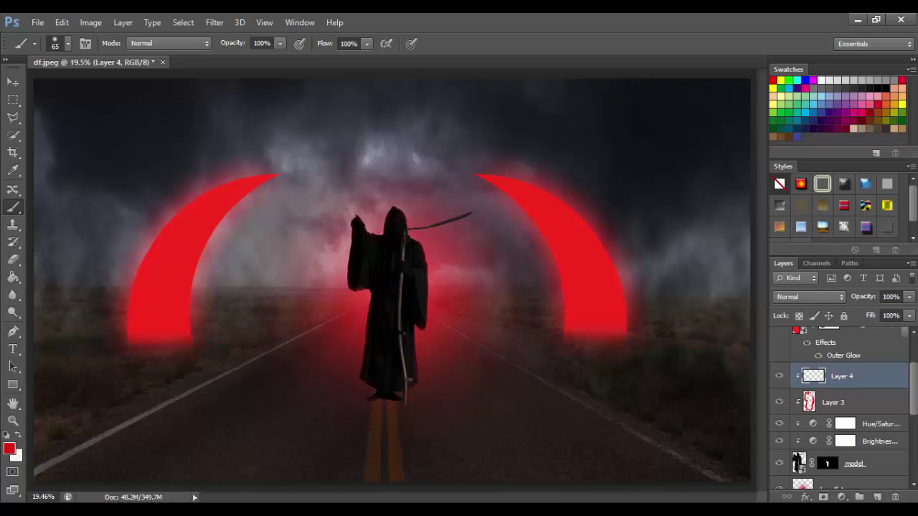
{"action": "mouse_move", "coordinate": [377, 361]}
{"action": "left_mouse_down"}
{"action": "mouse_move", "coordinate": [380, 402]}
{"action": "mouse_move", "coordinate": [401, 231]}
{"action": "mouse_move", "coordinate": [375, 243]}
{"action": "left_mouse_up"}
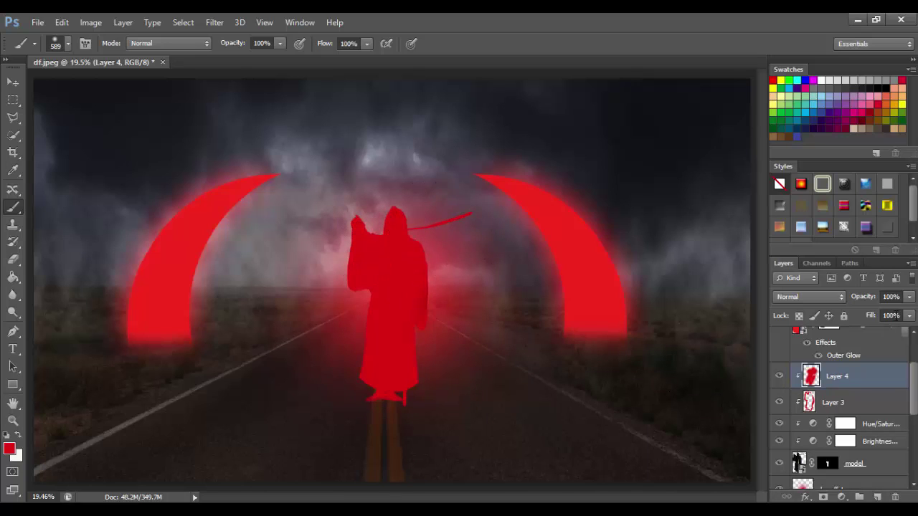
Step: Set Layer 4 to Overlay at 40% opacity and compare the reaper with and without it
{"action": "left_click", "coordinate": [836, 297]}
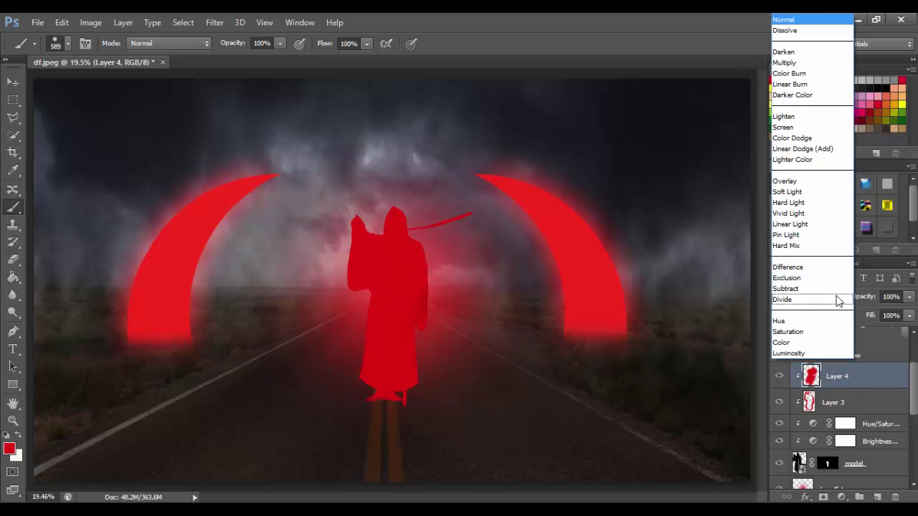
{"action": "left_click", "coordinate": [810, 181]}
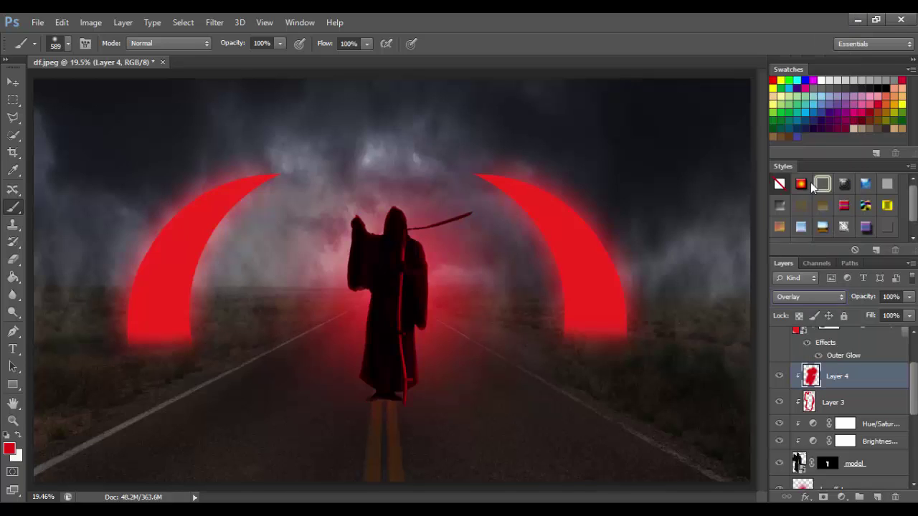
{"action": "left_click_drag", "start_coordinate": [864, 300], "coordinate": [844, 300]}
{"action": "left_click_drag", "start_coordinate": [842, 301], "coordinate": [836, 302]}
{"action": "left_click", "coordinate": [888, 297]}
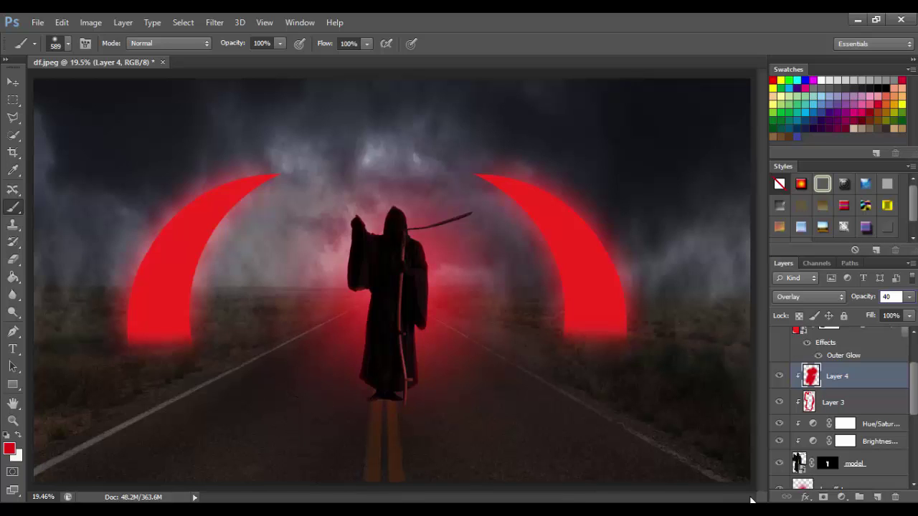
{"action": "scroll", "coordinate": [839, 373], "scroll_direction": "up", "scroll_amount": 3}
{"action": "scroll", "coordinate": [795, 341], "scroll_direction": "down", "scroll_amount": 2}
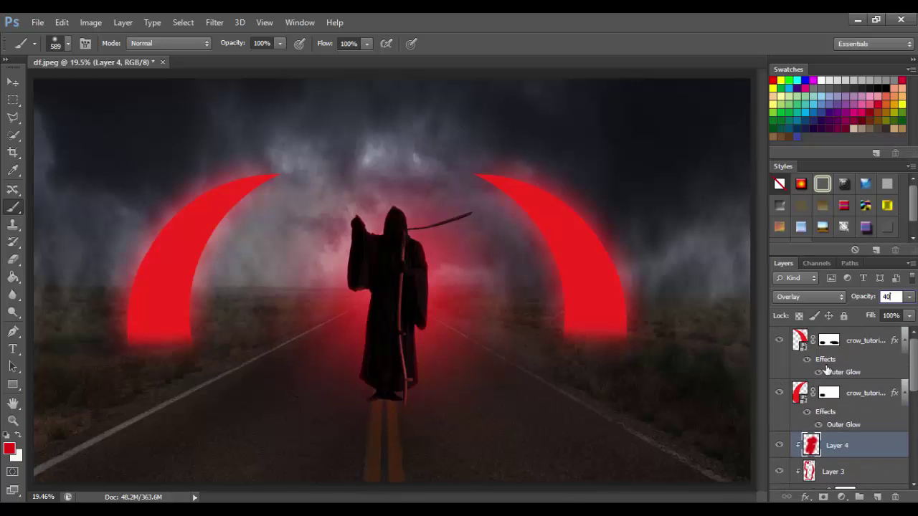
{"action": "key", "text": "Return"}
{"action": "left_click", "coordinate": [779, 448]}
{"action": "left_click", "coordinate": [779, 447]}
{"action": "left_click", "coordinate": [851, 341]}
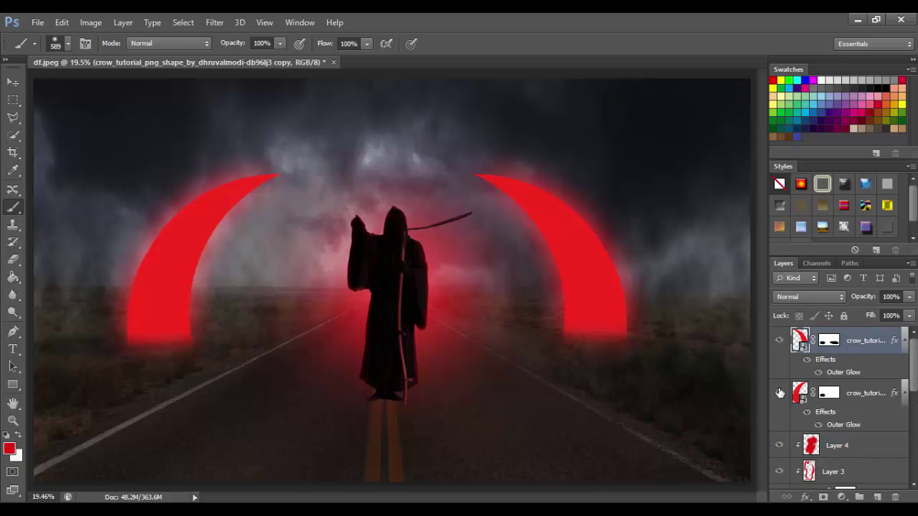
Step: Add a Brightness/Contrast adjustment with Brightness raised to 28
{"action": "left_click", "coordinate": [842, 498]}
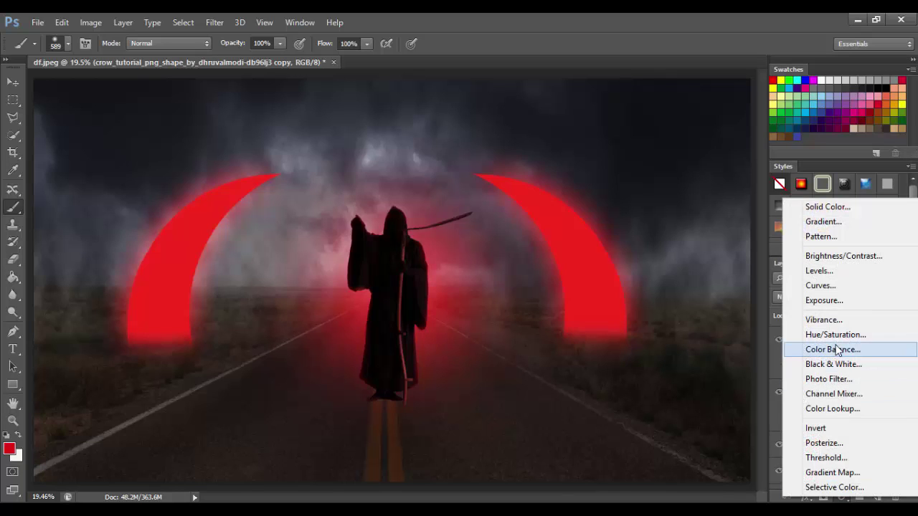
{"action": "left_click", "coordinate": [854, 258]}
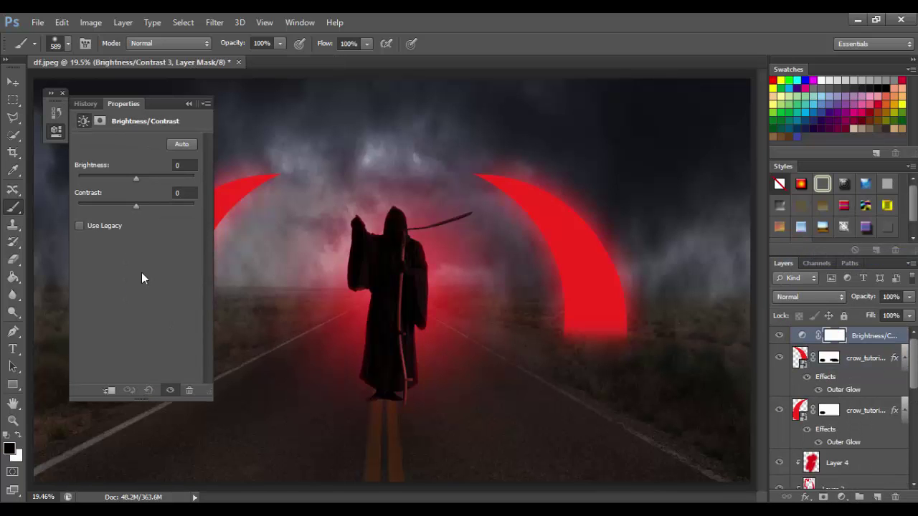
{"action": "left_click_drag", "start_coordinate": [136, 179], "coordinate": [147, 183]}
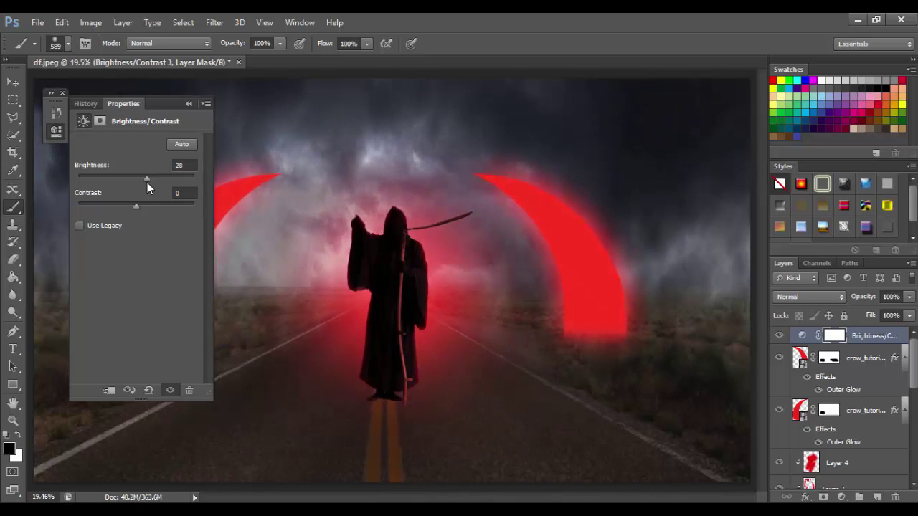
{"action": "left_click", "coordinate": [177, 166]}
{"action": "type", "text": "30"}
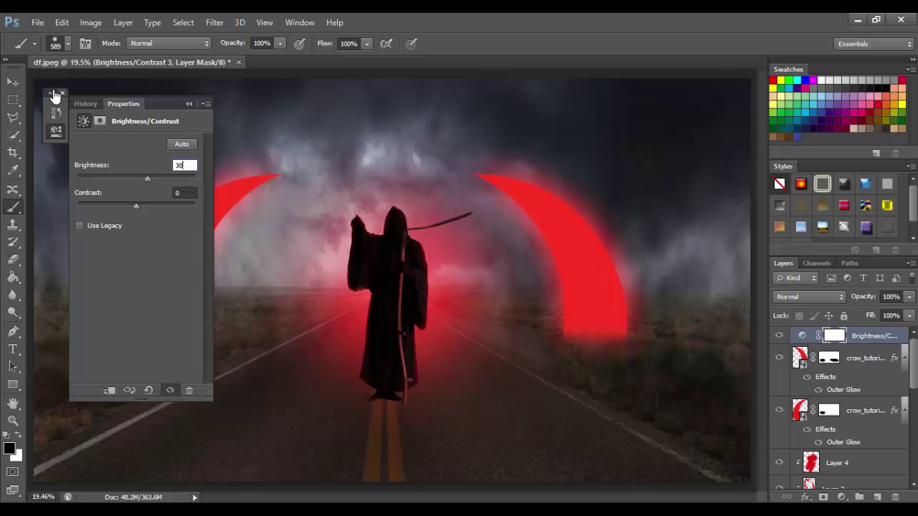
{"action": "left_click", "coordinate": [62, 92]}
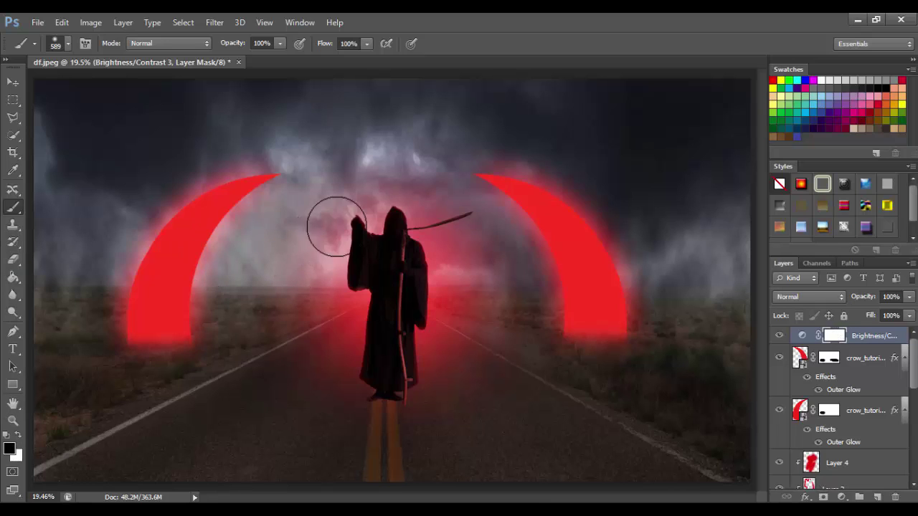
Step: Mask the brightening off the sky, right side and fog above the left arch with a large brush
{"action": "left_click_drag", "start_coordinate": [308, 228], "coordinate": [353, 227]}
{"action": "right_click", "coordinate": [353, 223]}
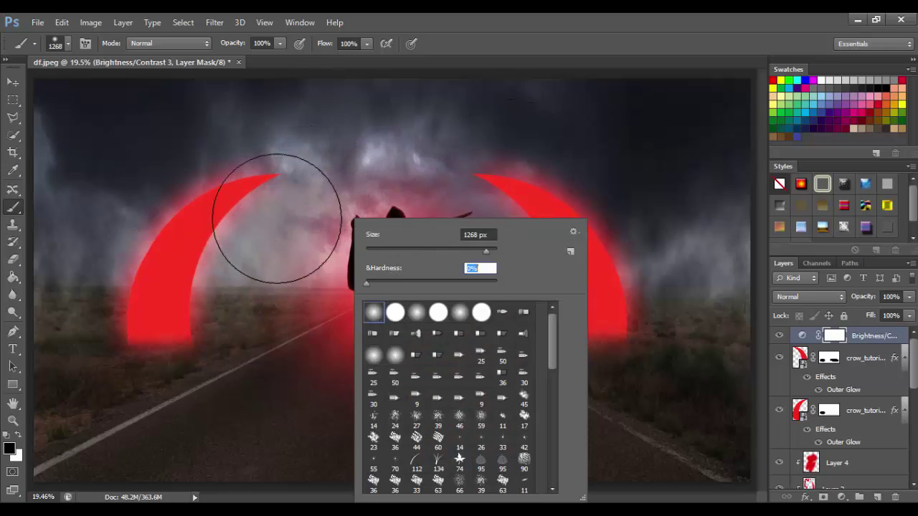
{"action": "key", "text": "Return"}
{"action": "key", "text": "ctrl+minus"}
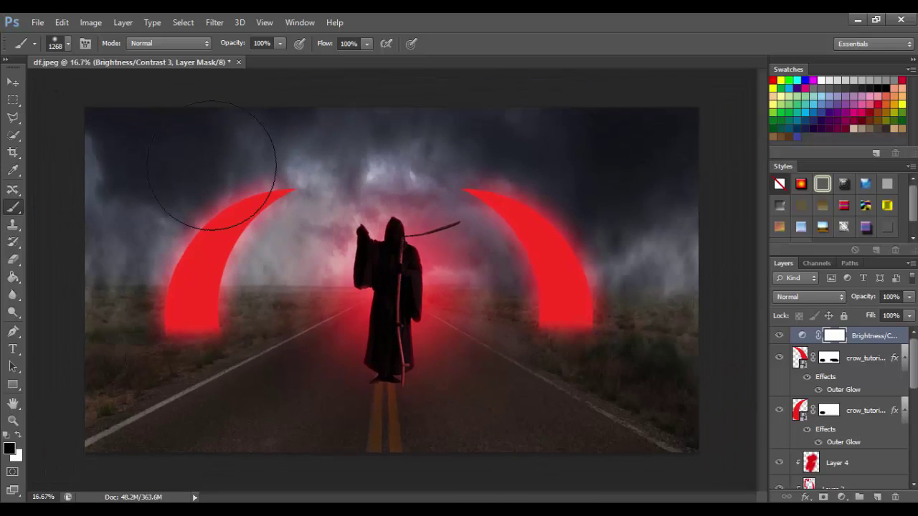
{"action": "key", "text": "ctrl+minus"}
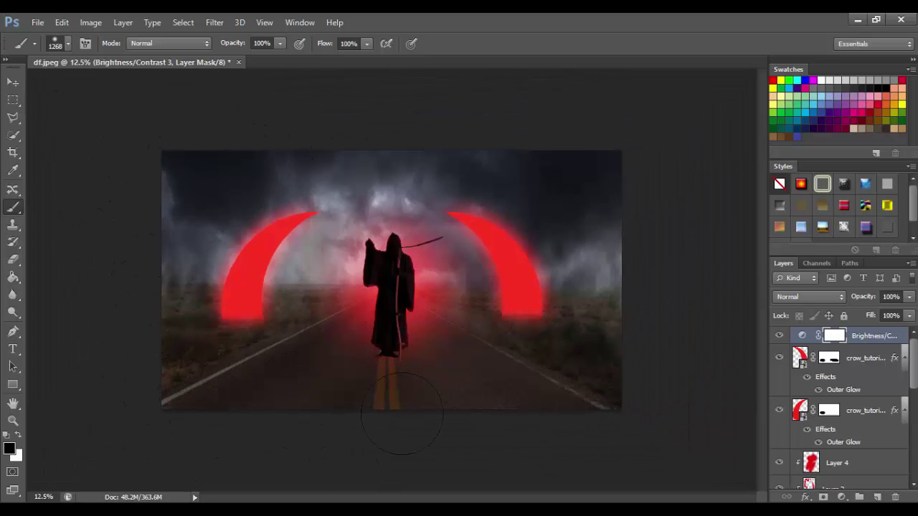
{"action": "left_click_drag", "start_coordinate": [387, 172], "coordinate": [617, 396]}
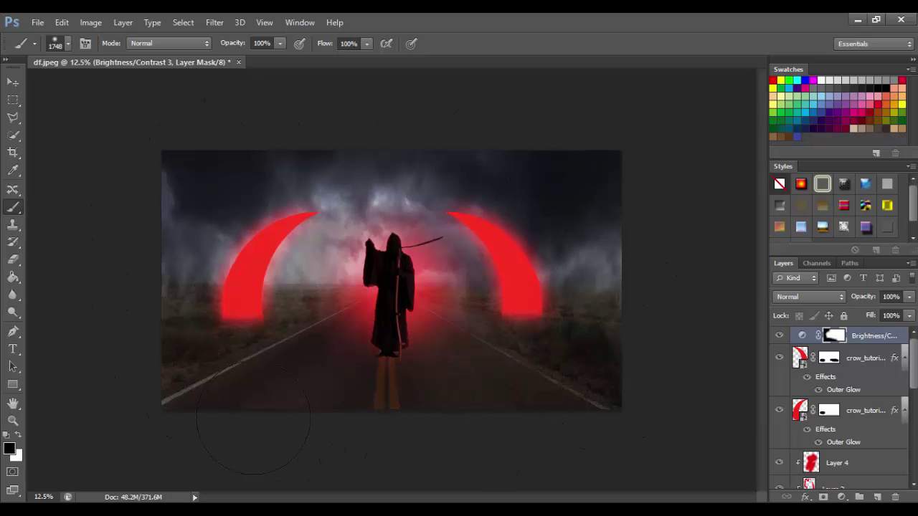
{"action": "left_click_drag", "start_coordinate": [287, 201], "coordinate": [345, 208]}
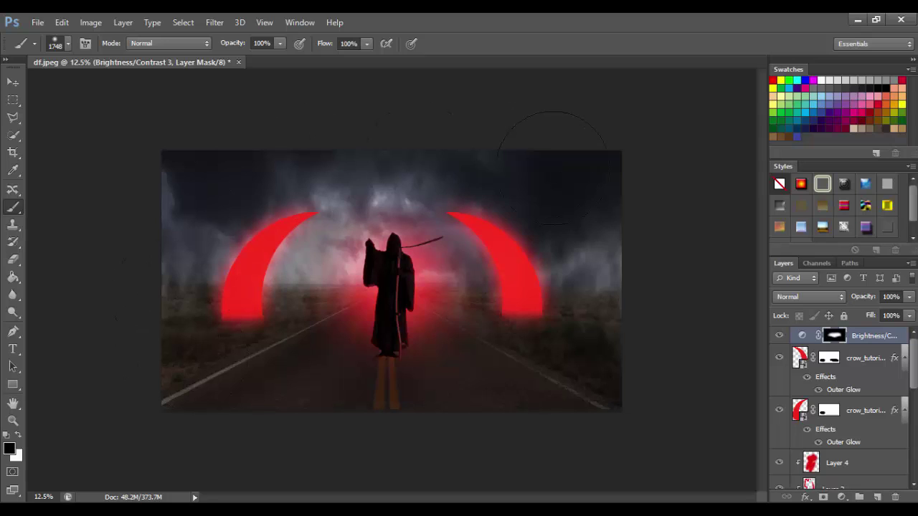
{"action": "left_click", "coordinate": [869, 360]}
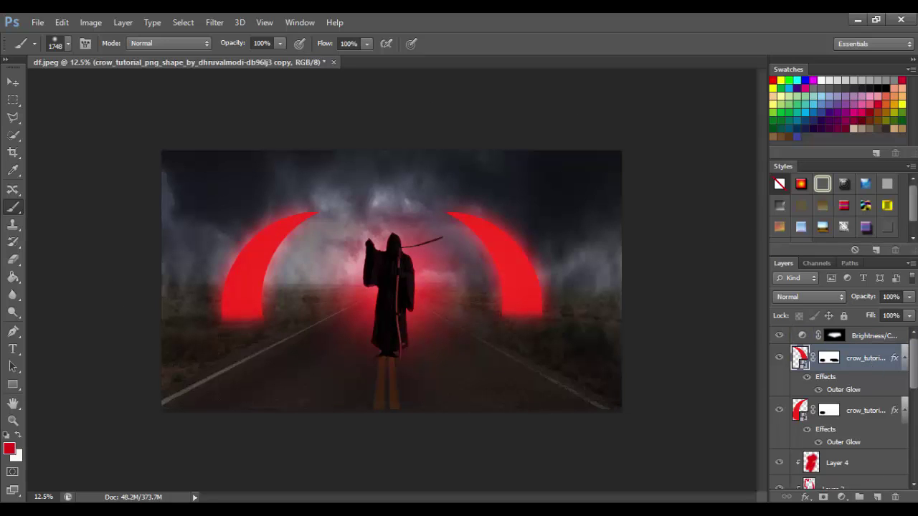
Step: Add Layer 5 and paint red glow on the road below the arches with a ~1188 px brush
{"action": "left_click", "coordinate": [877, 497]}
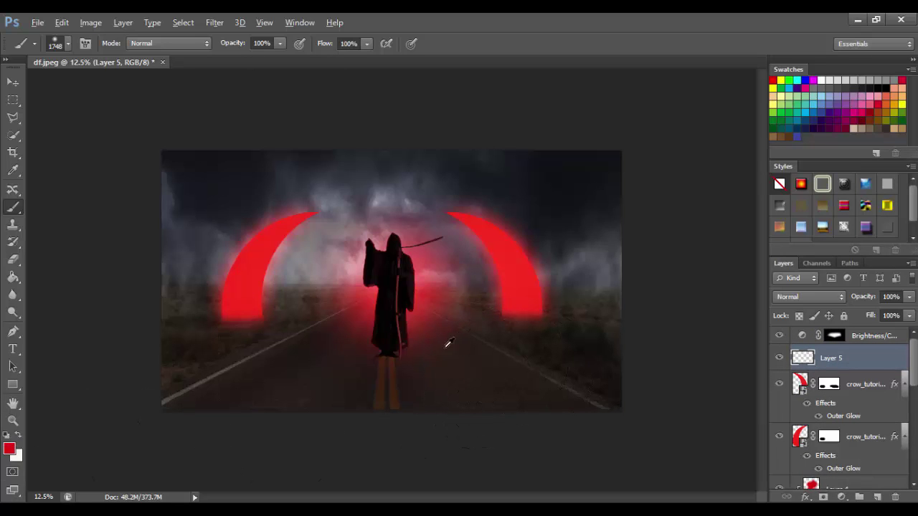
{"action": "mouse_move", "coordinate": [533, 359]}
{"action": "left_mouse_down"}
{"action": "mouse_move", "coordinate": [493, 372]}
{"action": "mouse_move", "coordinate": [495, 356]}
{"action": "mouse_move", "coordinate": [506, 362]}
{"action": "mouse_move", "coordinate": [430, 434]}
{"action": "left_mouse_up"}
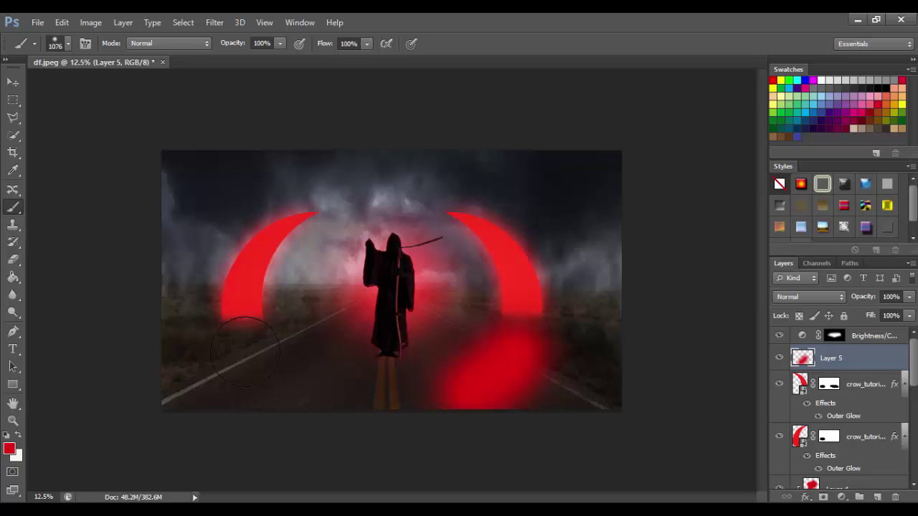
{"action": "left_click_drag", "start_coordinate": [244, 341], "coordinate": [308, 444]}
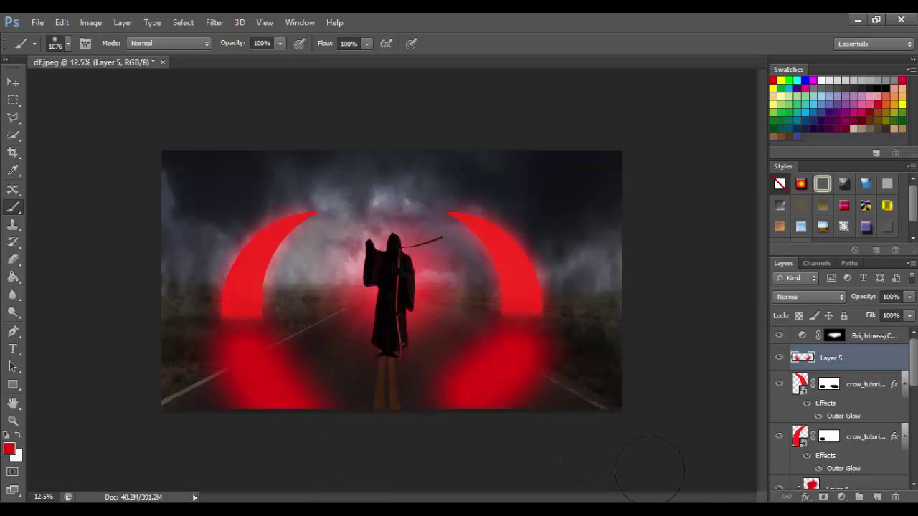
Step: Blend the red road glow in Pin Light at 25% opacity
{"action": "left_click", "coordinate": [834, 298]}
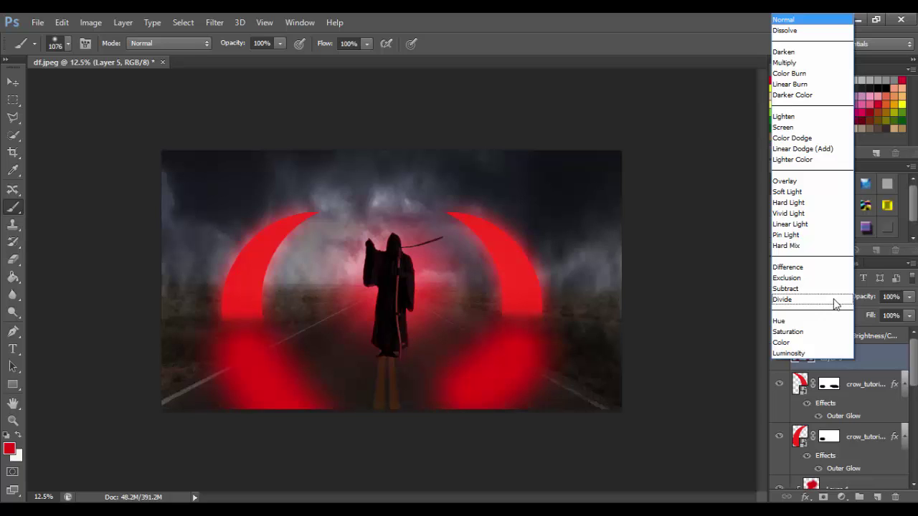
{"action": "left_click", "coordinate": [838, 160]}
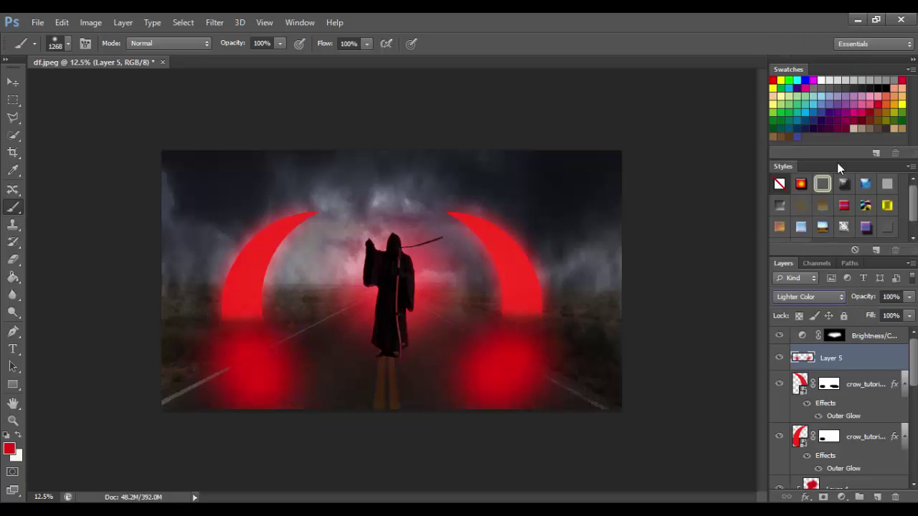
{"action": "left_click", "coordinate": [828, 297]}
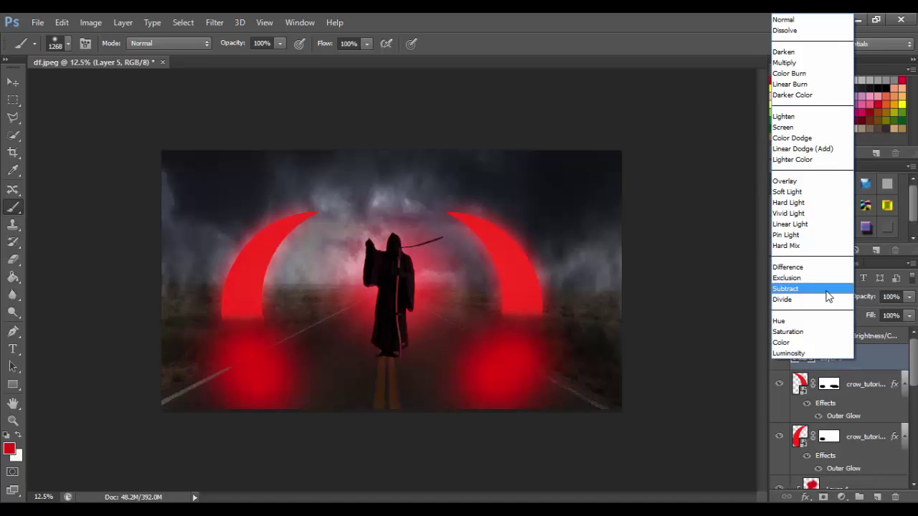
{"action": "left_click", "coordinate": [825, 236]}
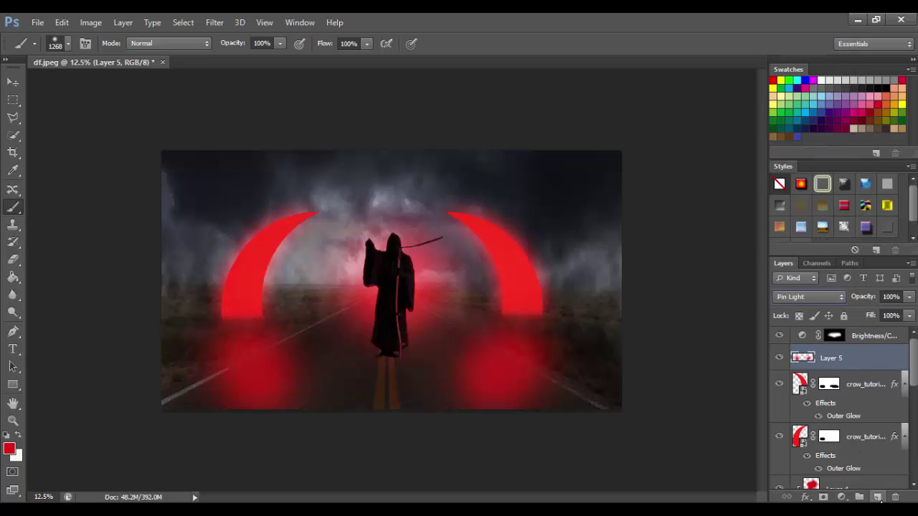
{"action": "left_click_drag", "start_coordinate": [861, 301], "coordinate": [811, 301]}
{"action": "left_click", "coordinate": [890, 297]}
{"action": "type", "text": "25"}
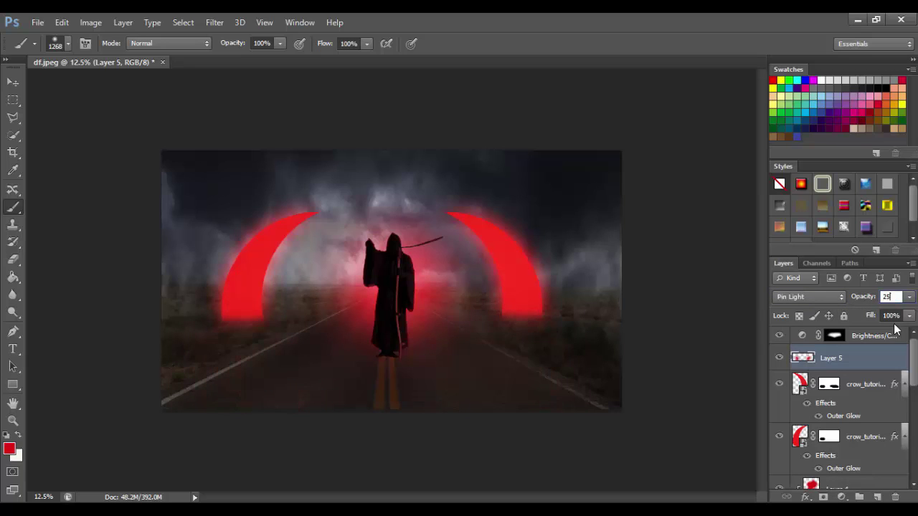
{"action": "key", "text": "Return"}
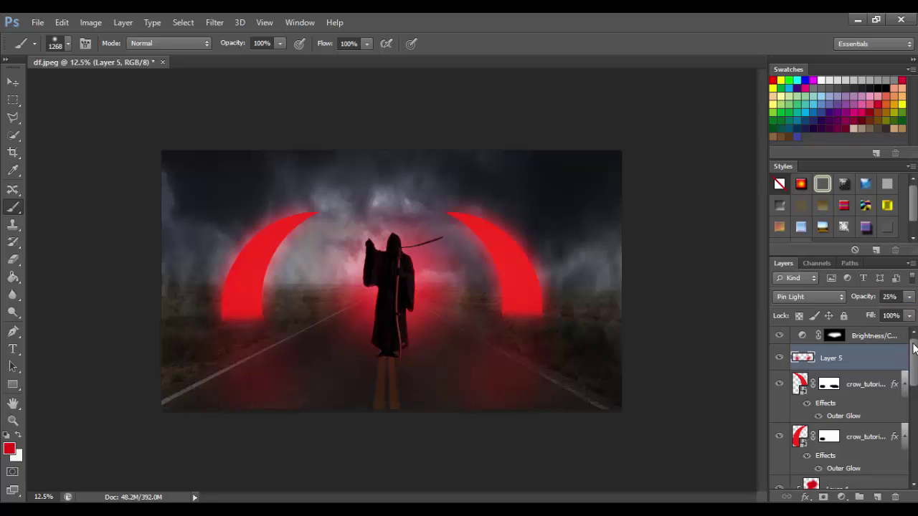
{"action": "left_click", "coordinate": [879, 337]}
Step: Add Curves 1 with the Blue curve lifted to output 6 in shadows and lowered to 249 in highlights
{"action": "left_click", "coordinate": [842, 497]}
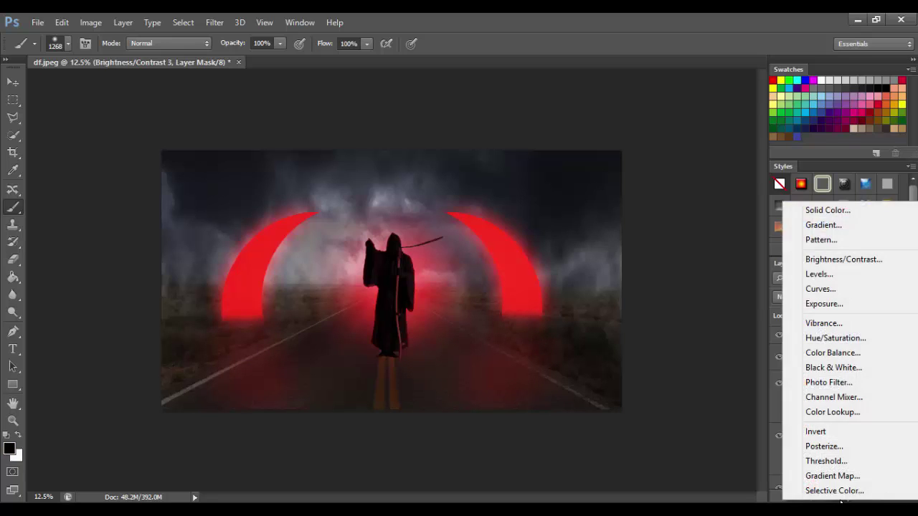
{"action": "left_click", "coordinate": [851, 289]}
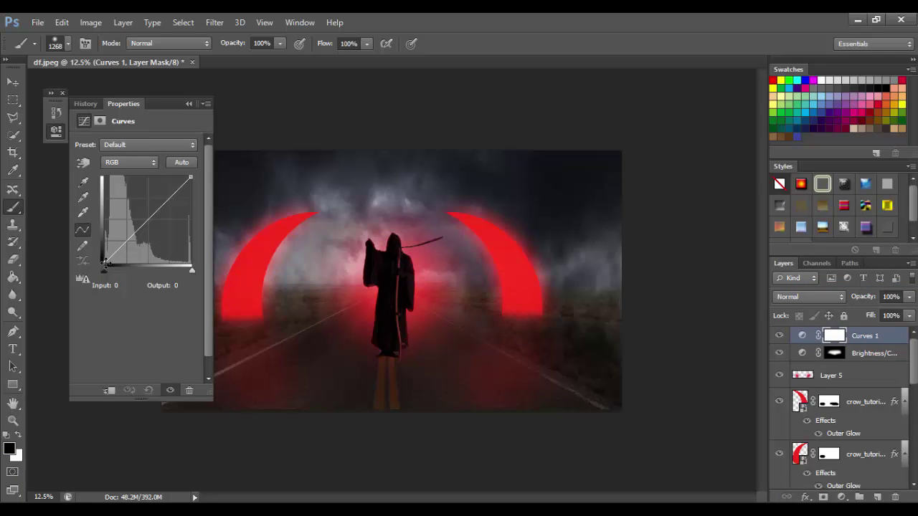
{"action": "key", "text": "ctrl+plus"}
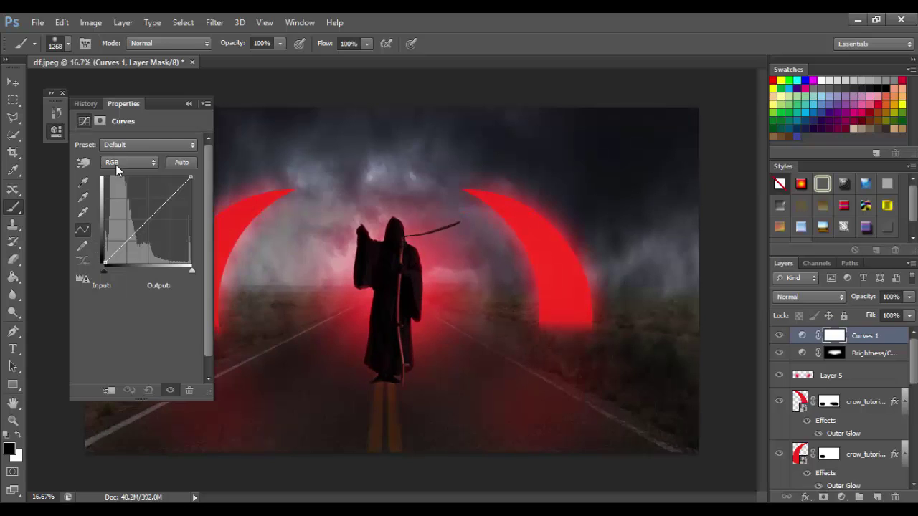
{"action": "left_click", "coordinate": [117, 163]}
{"action": "left_click", "coordinate": [115, 195]}
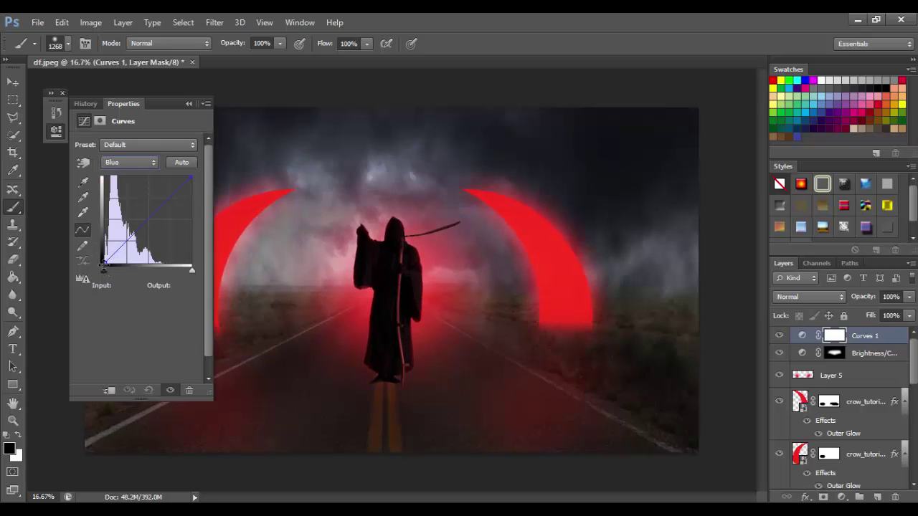
{"action": "left_click_drag", "start_coordinate": [103, 265], "coordinate": [98, 261]}
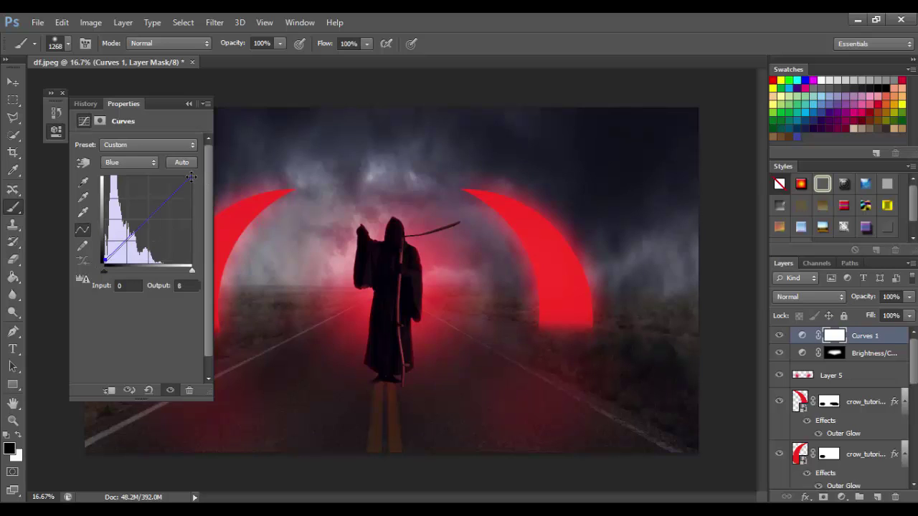
{"action": "left_click_drag", "start_coordinate": [191, 177], "coordinate": [190, 180]}
{"action": "left_click", "coordinate": [63, 93]}
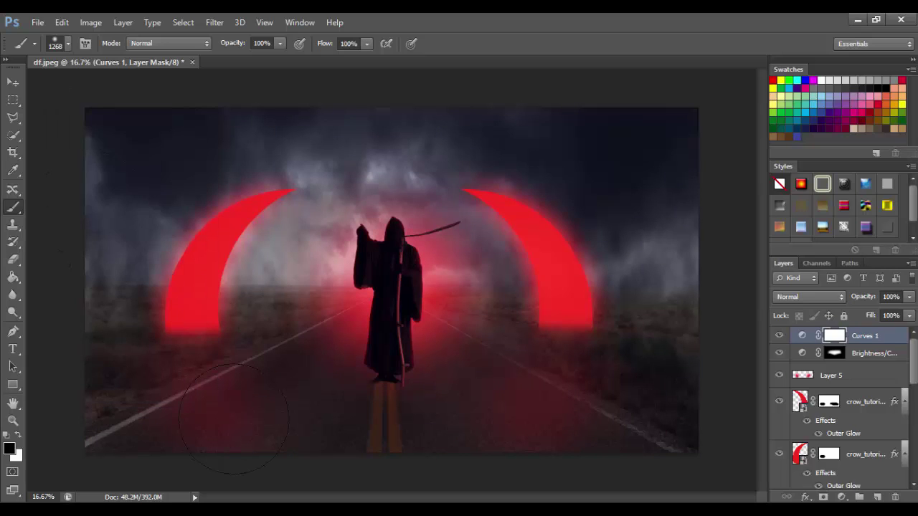
{"action": "scroll", "coordinate": [234, 419], "scroll_direction": "up", "scroll_amount": 1}
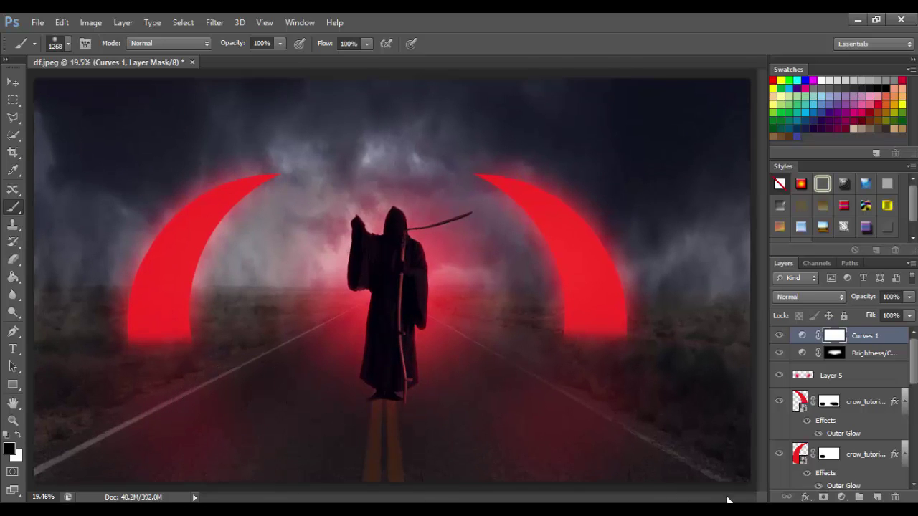
Step: Add Color Balance 1 with midtones at Red +15, Magenta -15, Blue +13
{"action": "left_click", "coordinate": [841, 497]}
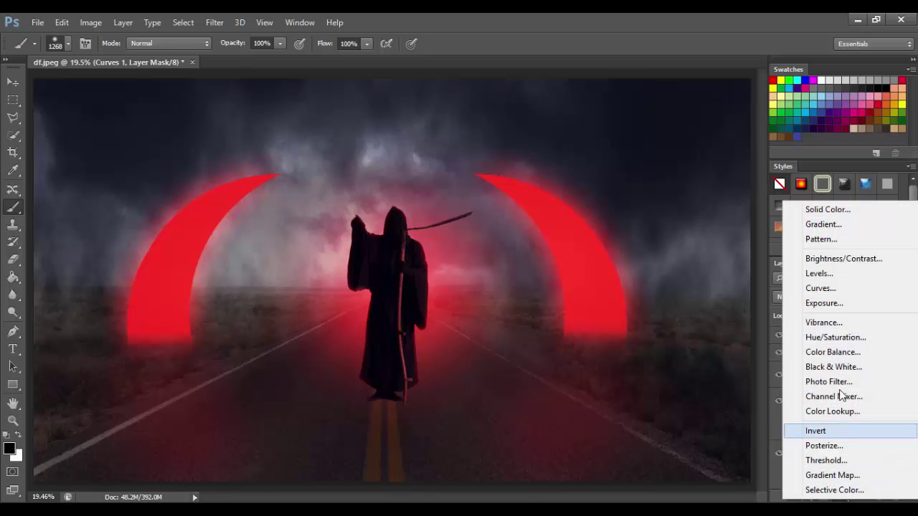
{"action": "left_click", "coordinate": [832, 353]}
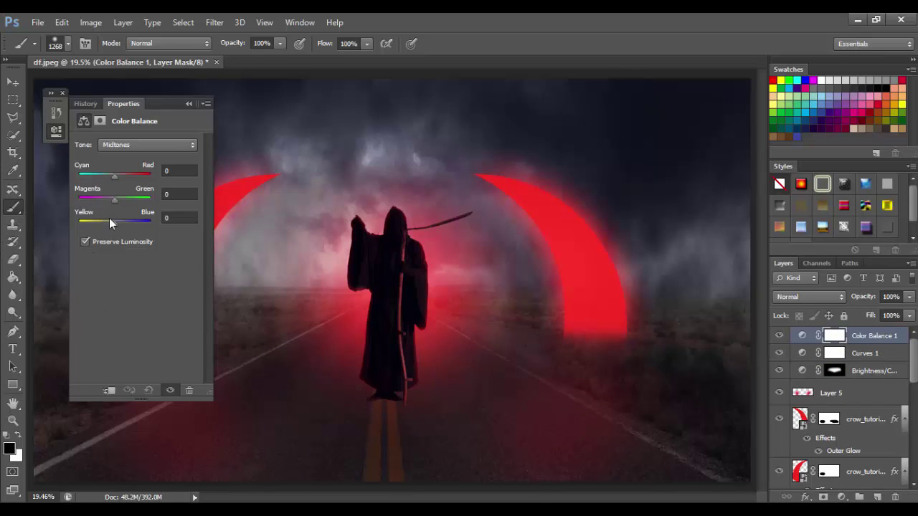
{"action": "left_click", "coordinate": [115, 177]}
{"action": "mouse_move", "coordinate": [118, 178]}
{"action": "left_mouse_down"}
{"action": "mouse_move", "coordinate": [109, 202]}
{"action": "mouse_move", "coordinate": [119, 225]}
{"action": "left_mouse_up"}
{"action": "left_click", "coordinate": [62, 93]}
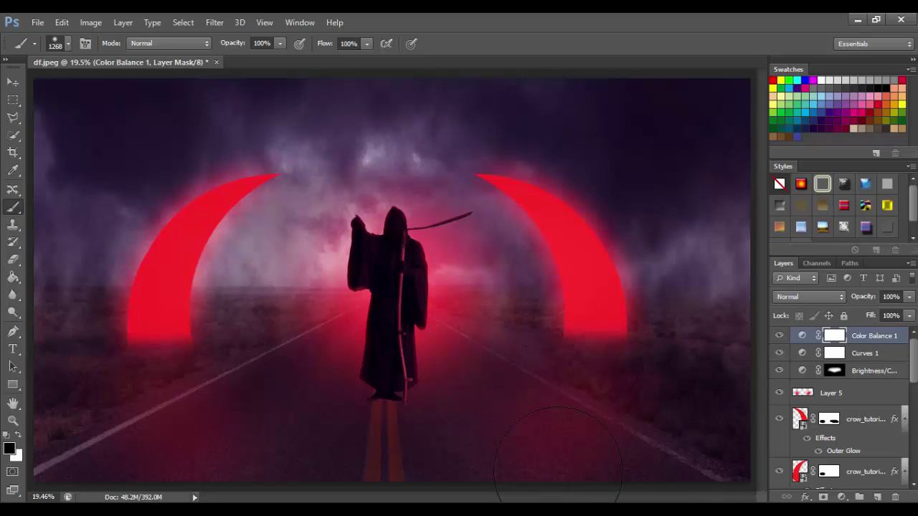